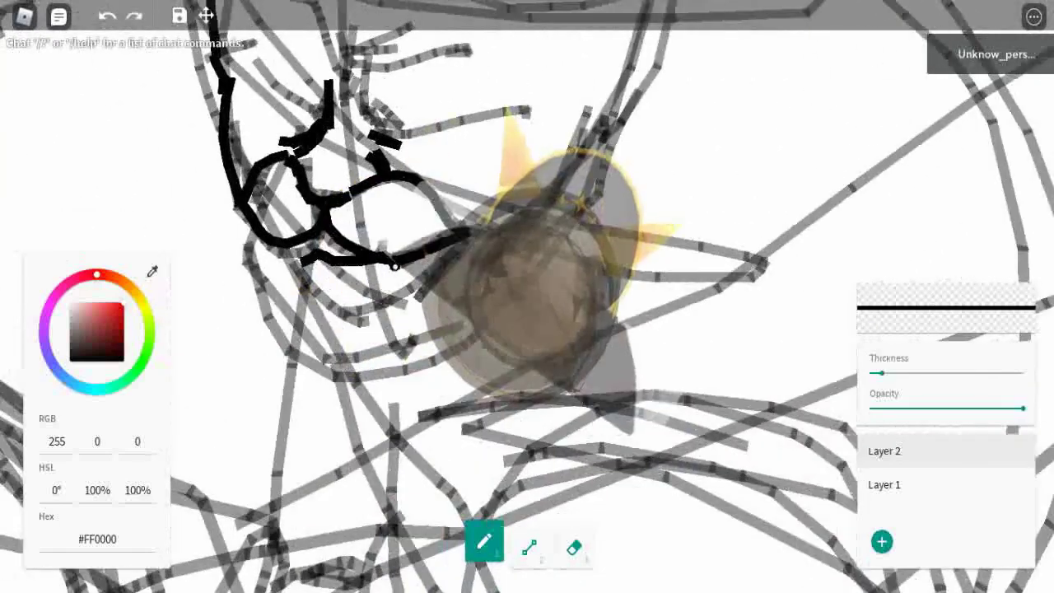
- Ink the figure's chin, cheek, ear and double-lined hat band in black on Layer 2 over the rough sketch
key("s")
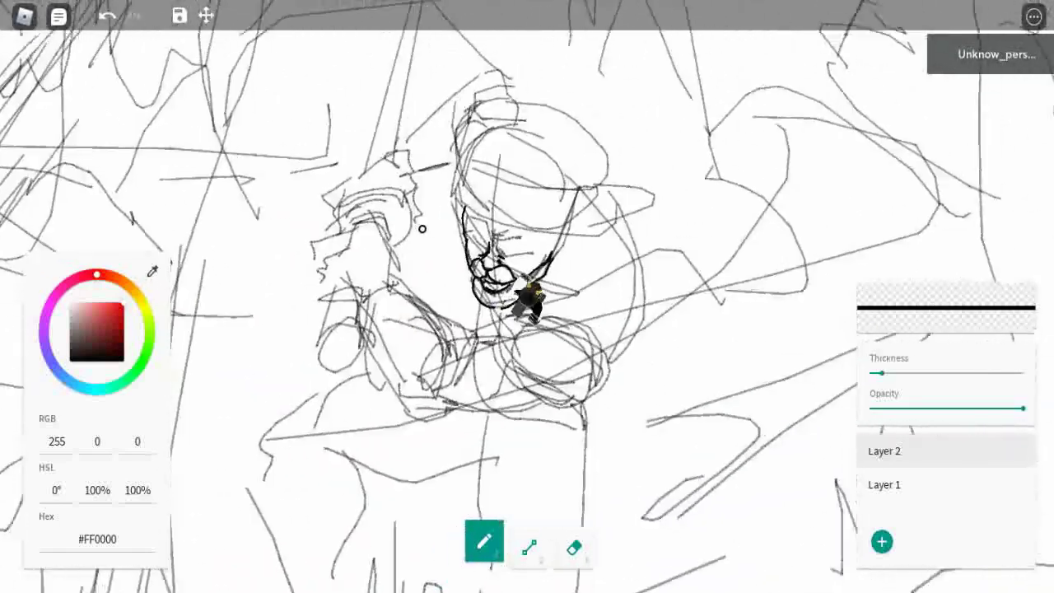
key("s")
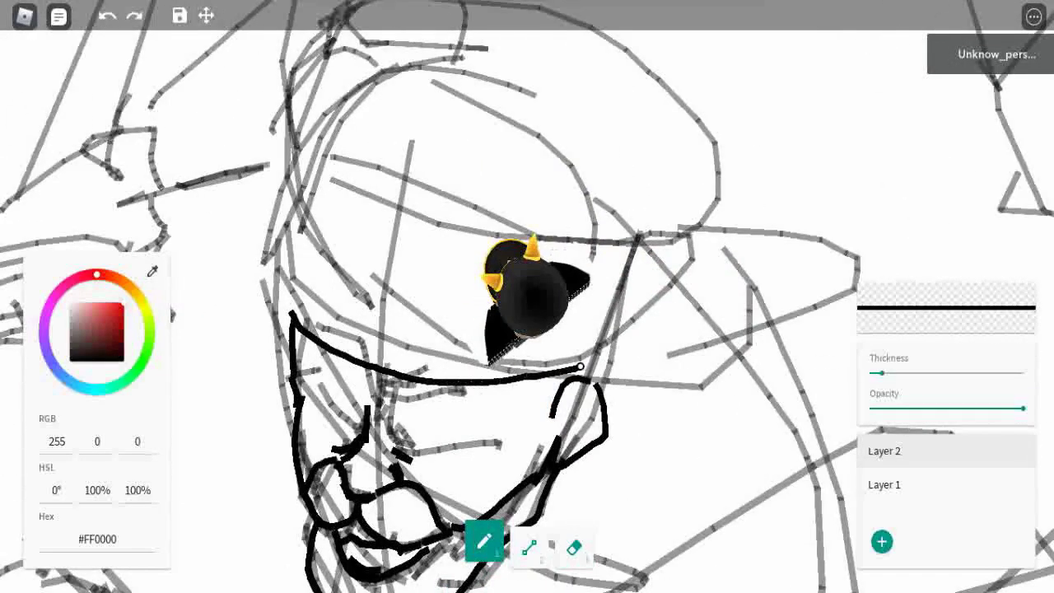
key("s")
key("s")
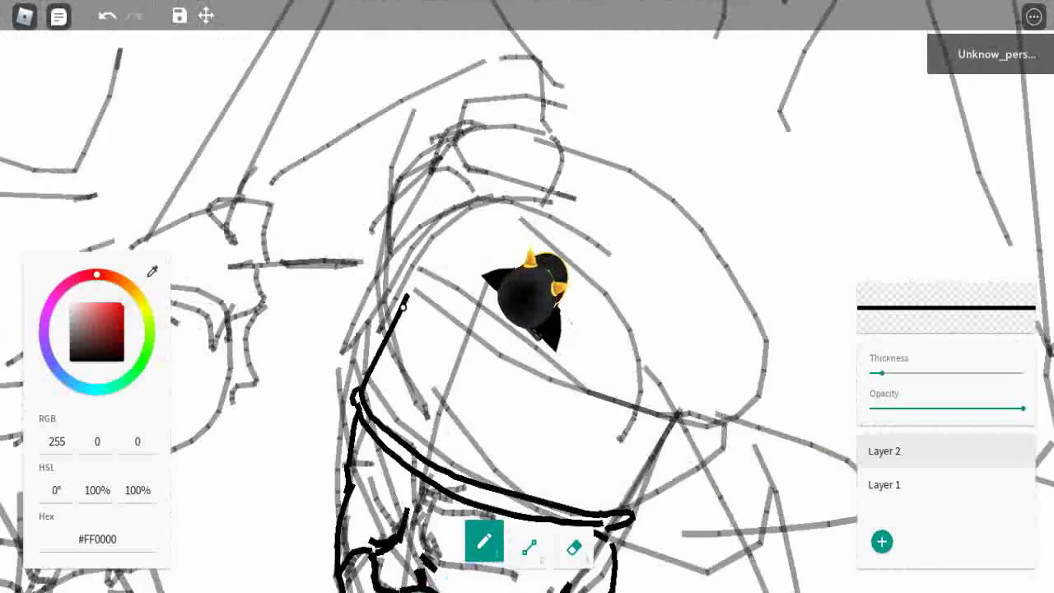
- Outline the hat's crown above the band with two slanted sides and an elliptical top
key("s")
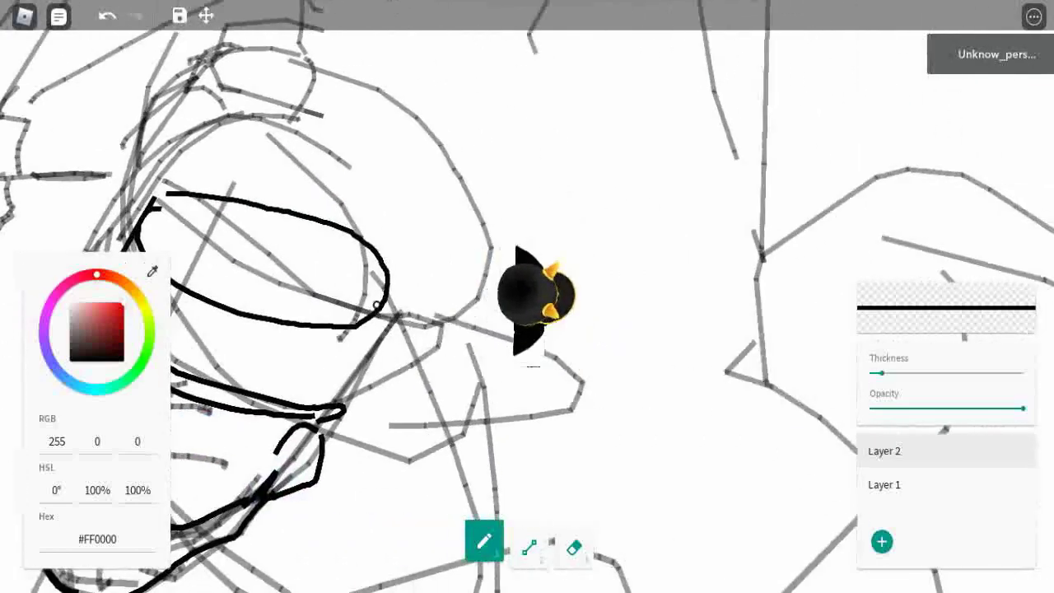
key("3")
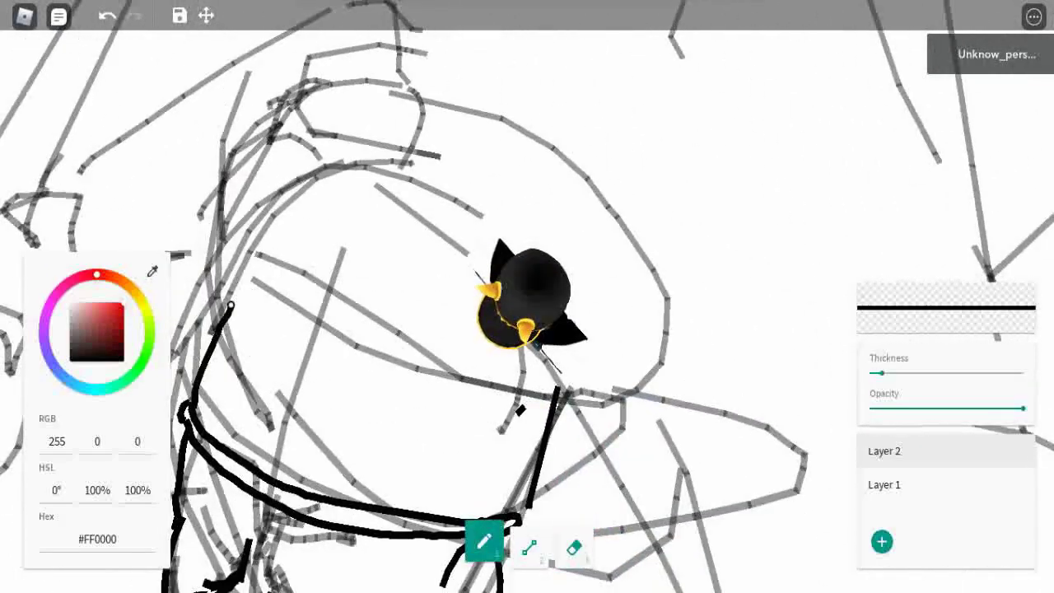
key("s")
key("3")
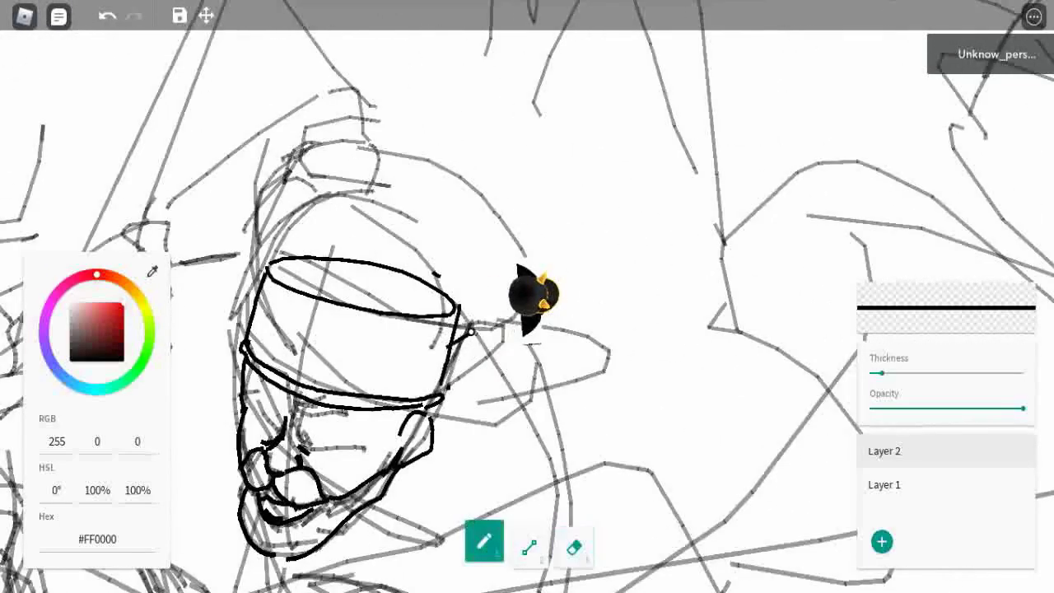
- Draw the ear's inner lines, the small tab behind the hat, and the knotted neckerchief under the chin
scroll(470, 332, "down", 5)
scroll(470, 332, "up", 10)
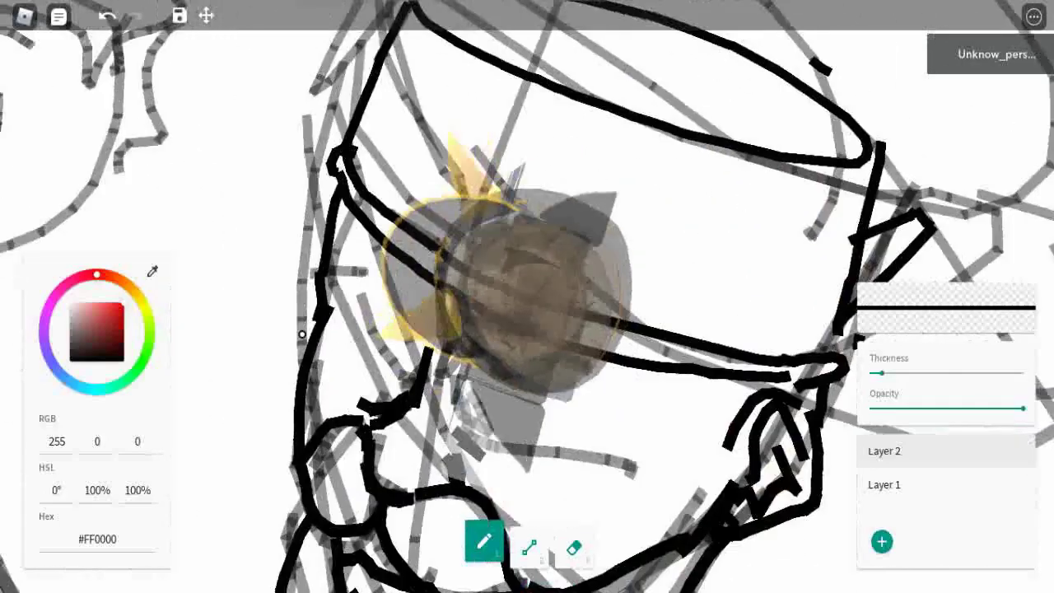
scroll(302, 334, "down", 5)
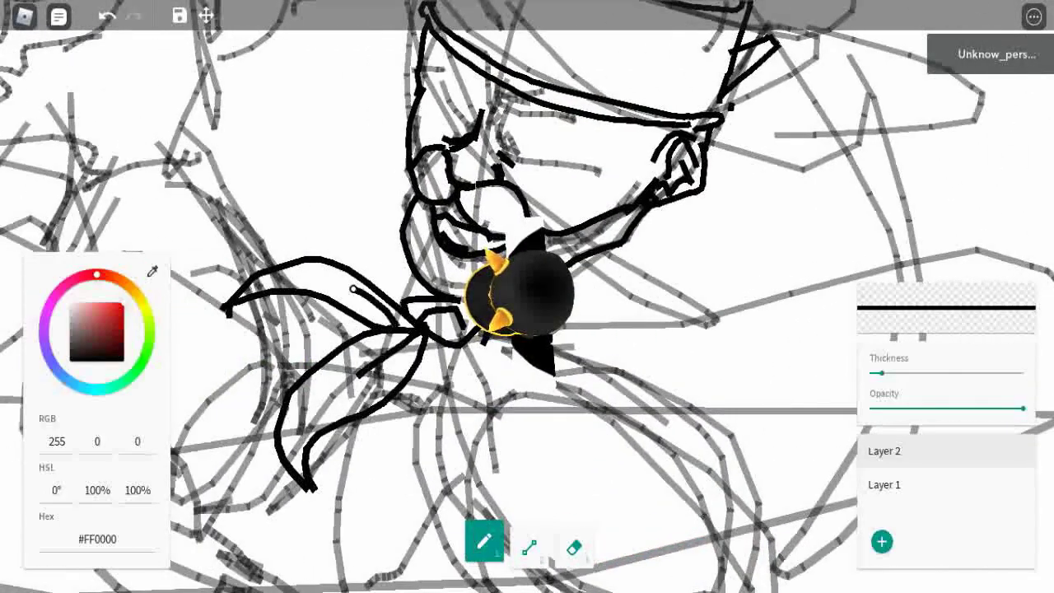
- Ink the large pointed shape sweeping behind the head, its inner folds, and the near shoulder's outline
key("s")
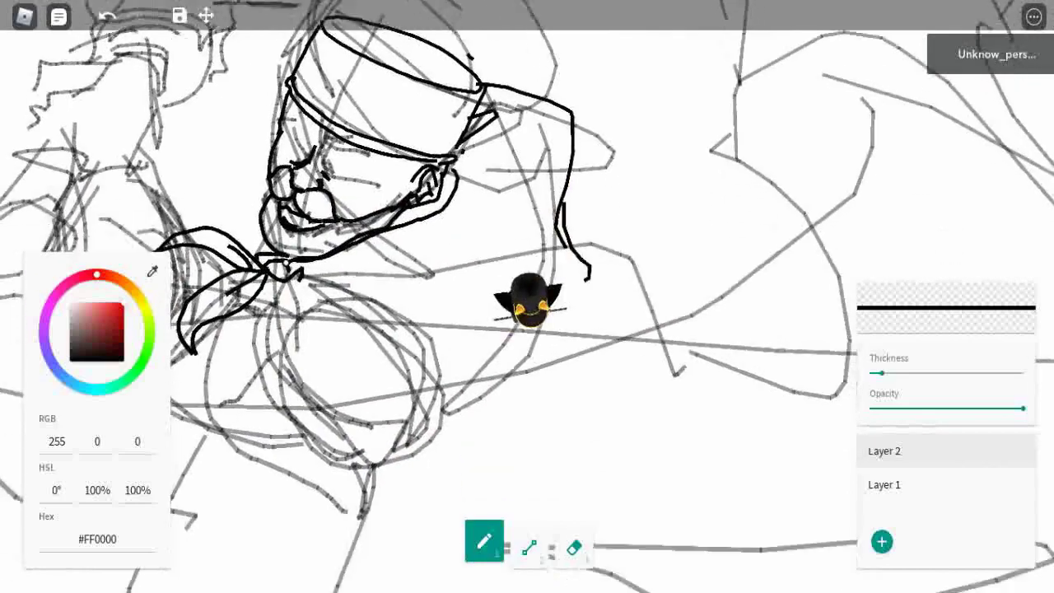
key("w")
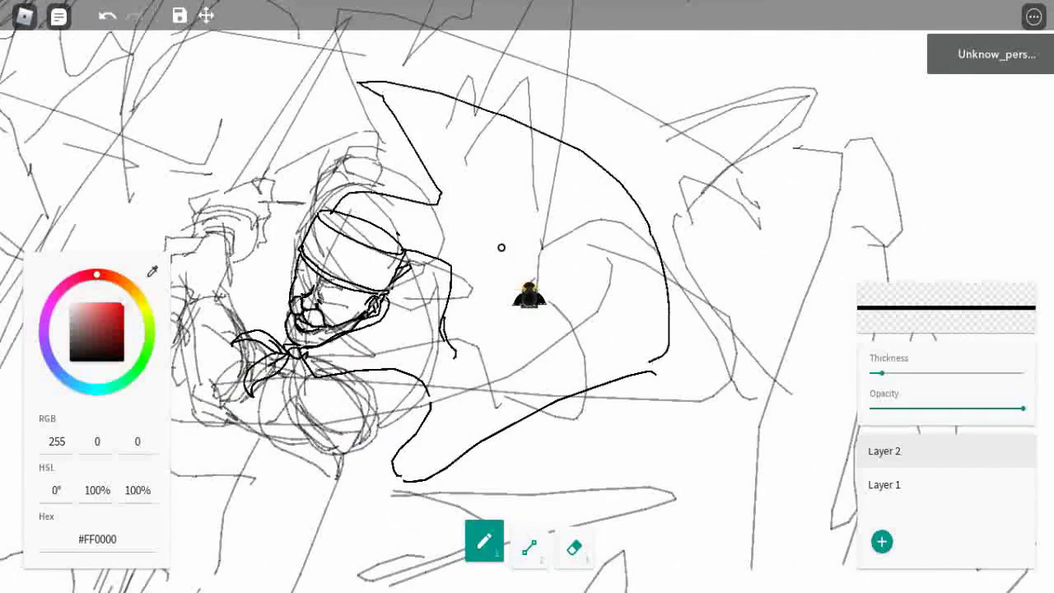
key("s")
scroll(499, 426, "up", 5)
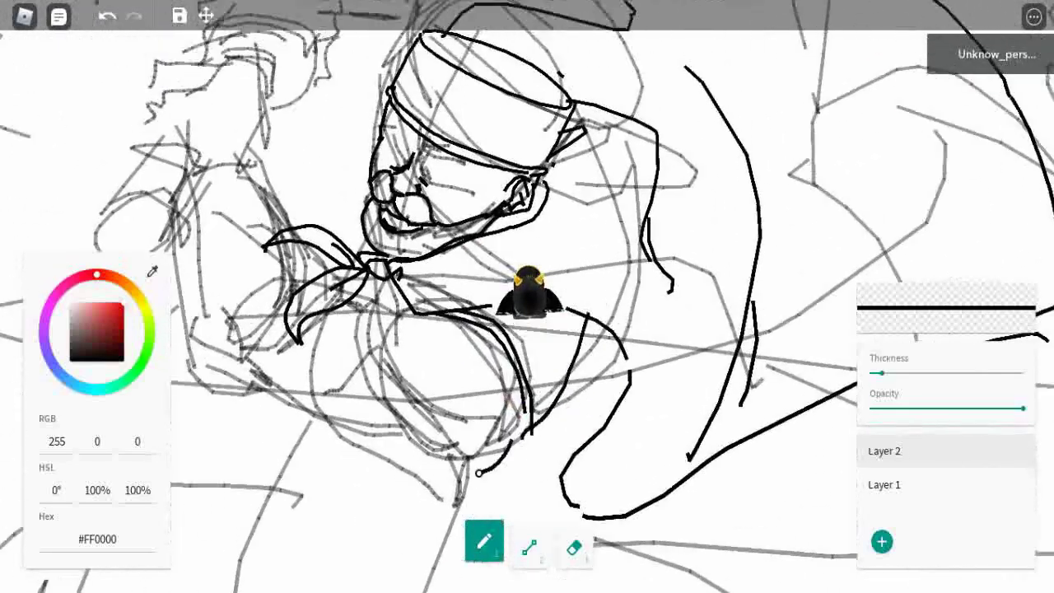
- Ink the near arm from shoulder to elbow and forearm, adding the wrist cuff and clenched fist
key("a")
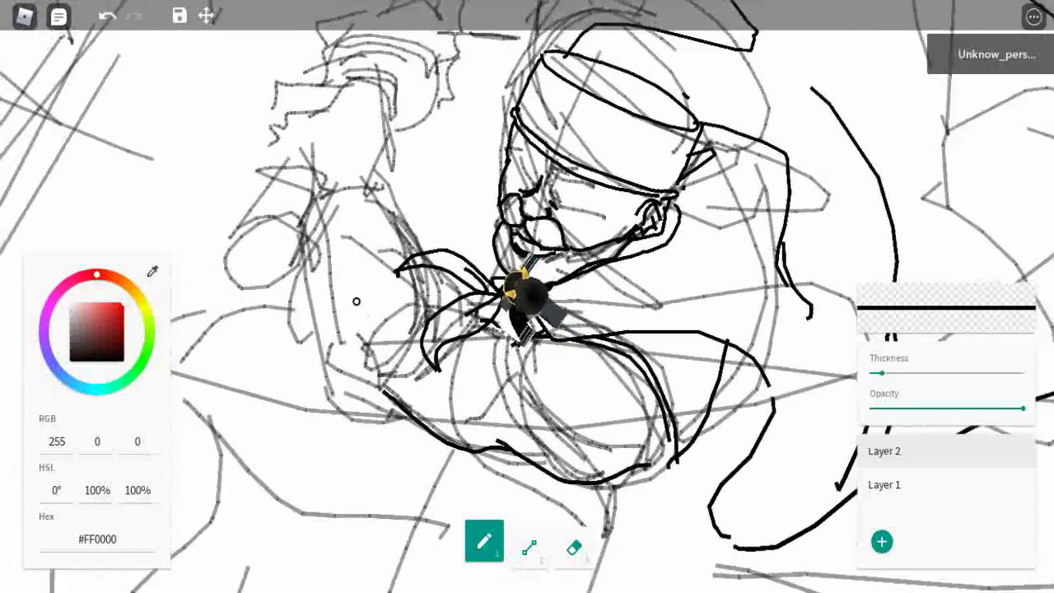
scroll(356, 301, "up", 2)
key("w")
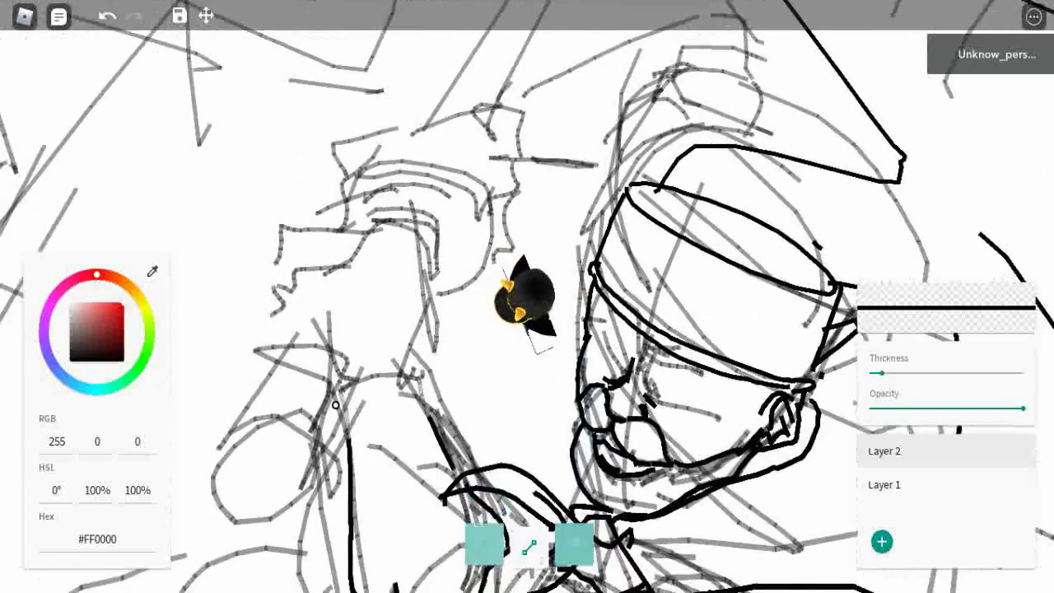
left_click_drag(339, 381, 408, 371)
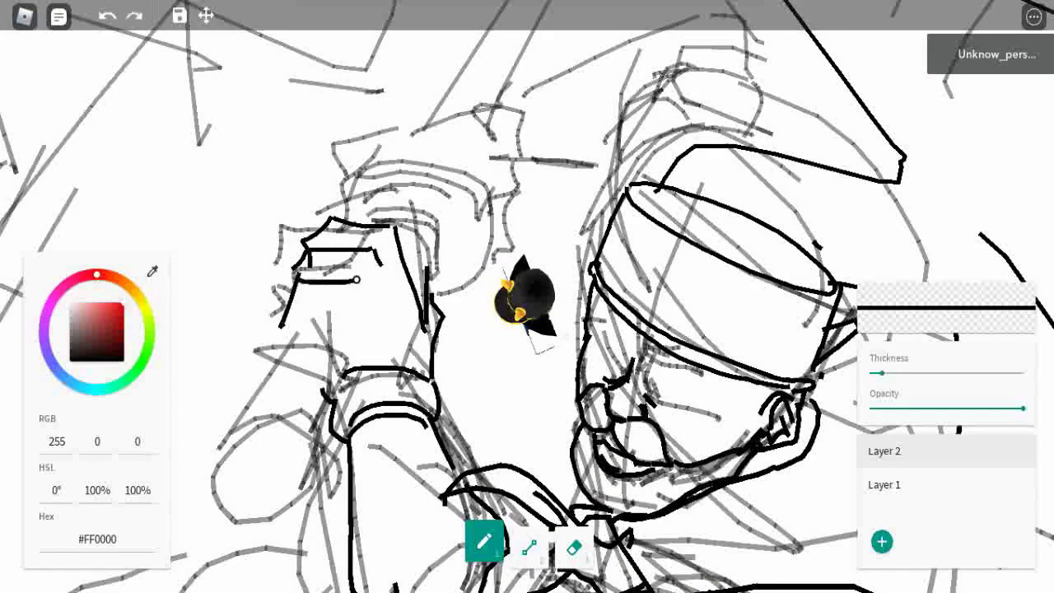
scroll(328, 276, "up", 3)
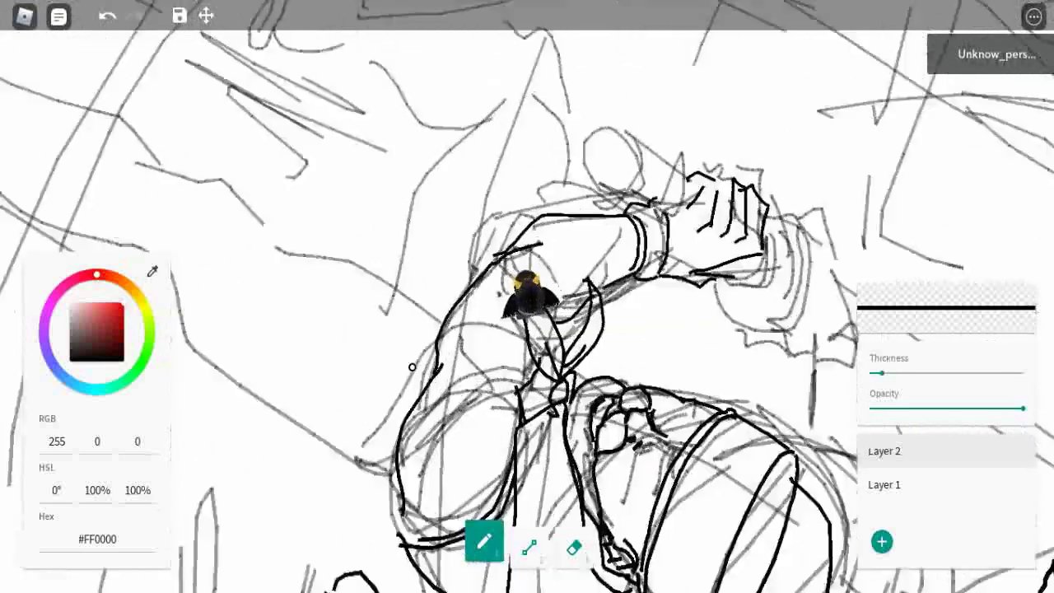
- Draw the cylindrical handle held in the fist, with its banding and rounded end
scroll(295, 333, "down", 3)
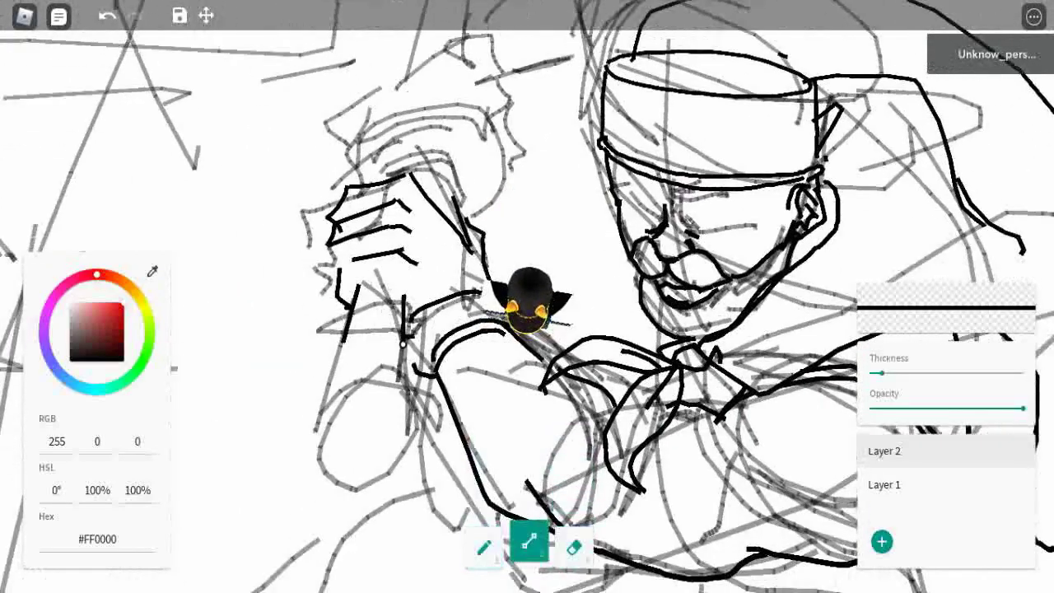
scroll(403, 342, "up", 2)
left_click_drag(404, 342, 347, 258)
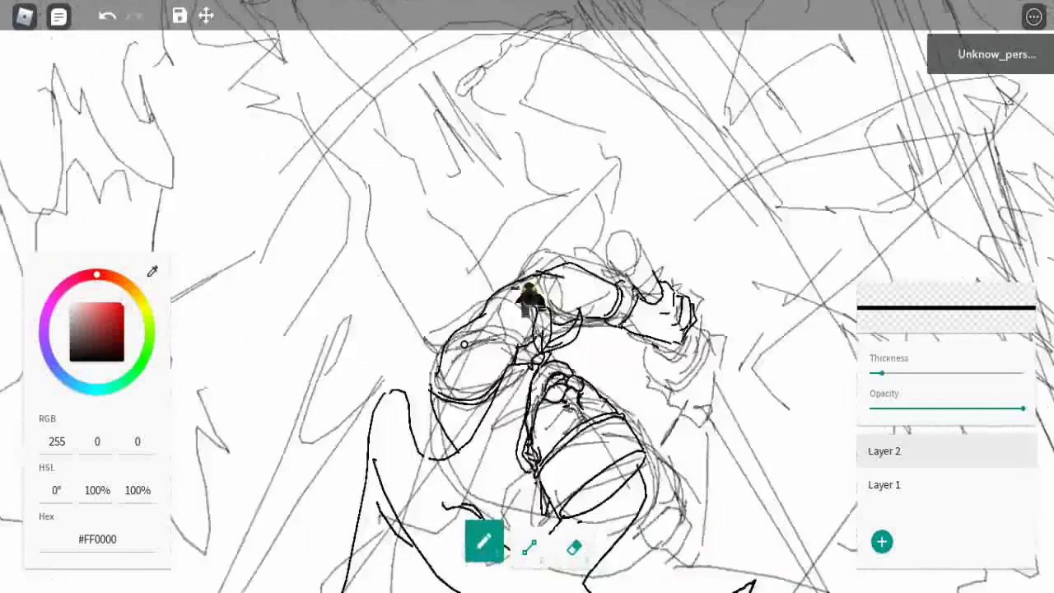
key("1")
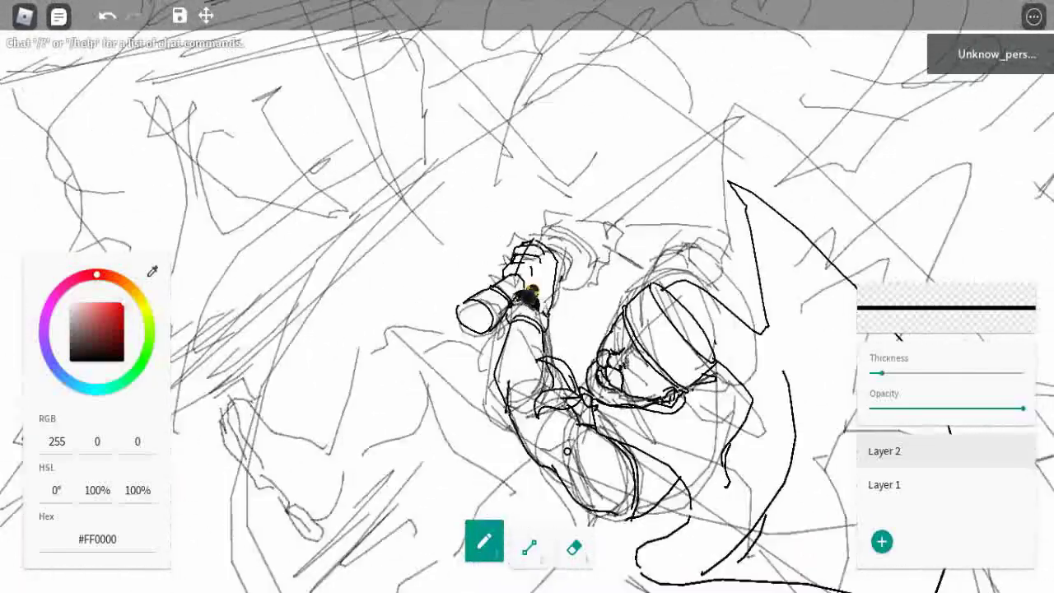
- Ink the rounded guard above the fist, the far arm with its cuff, and the weapon's long straight and curved edges
scroll(527, 452, "up", 3)
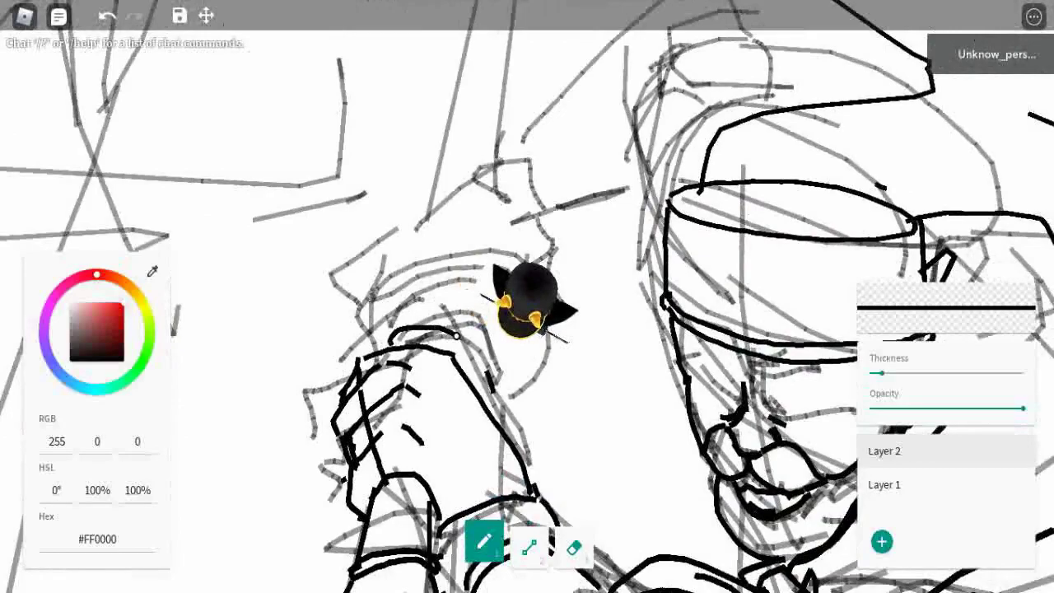
key("ctrl+z")
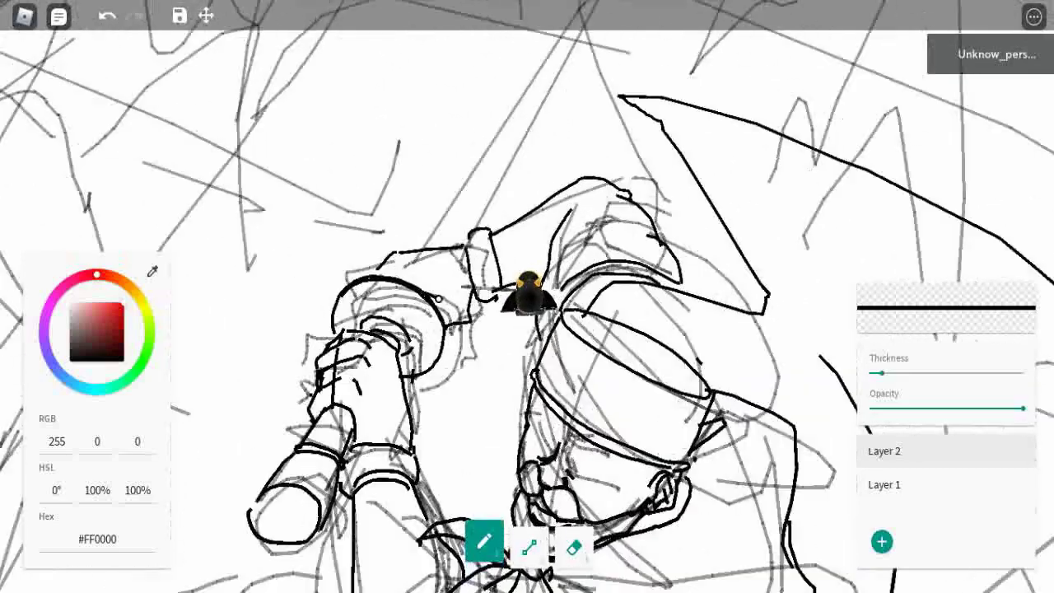
left_click(530, 543)
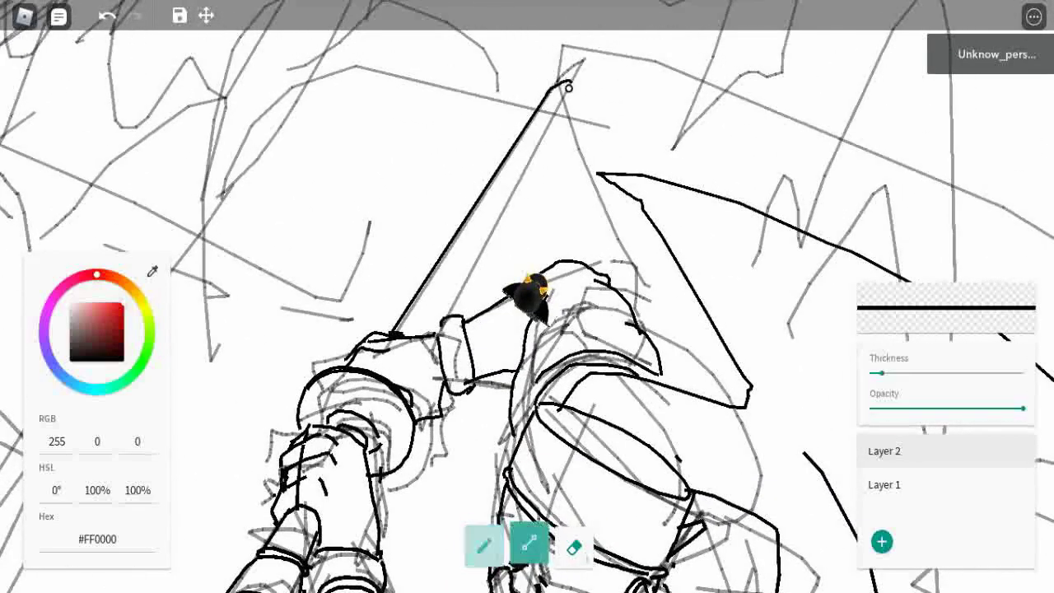
key("1")
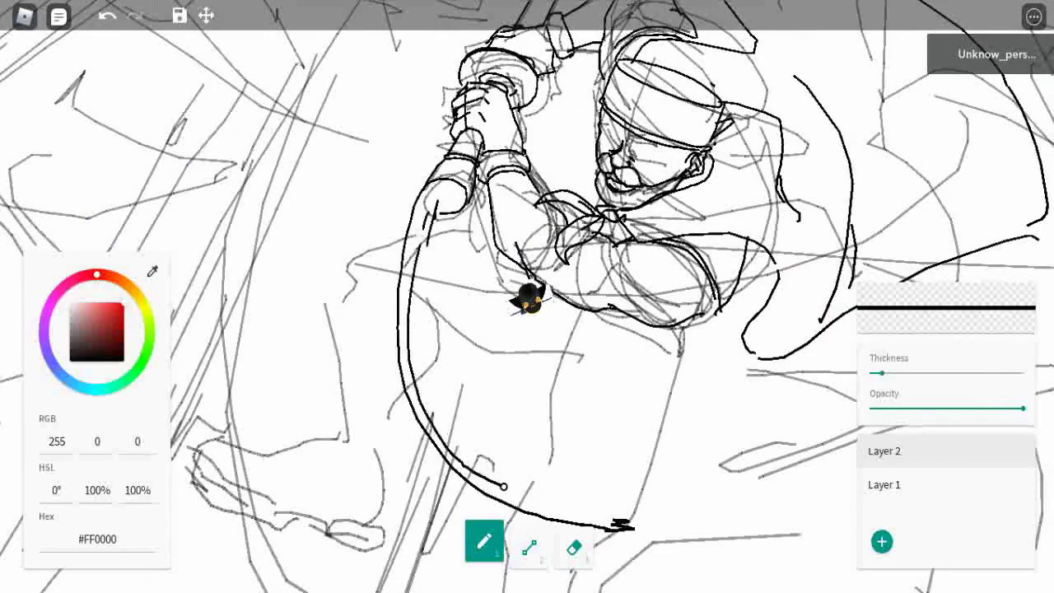
- Ink the torso, waist and thighs, continuing the raised leg down to its ankle hem
left_click_drag(485, 439, 600, 495)
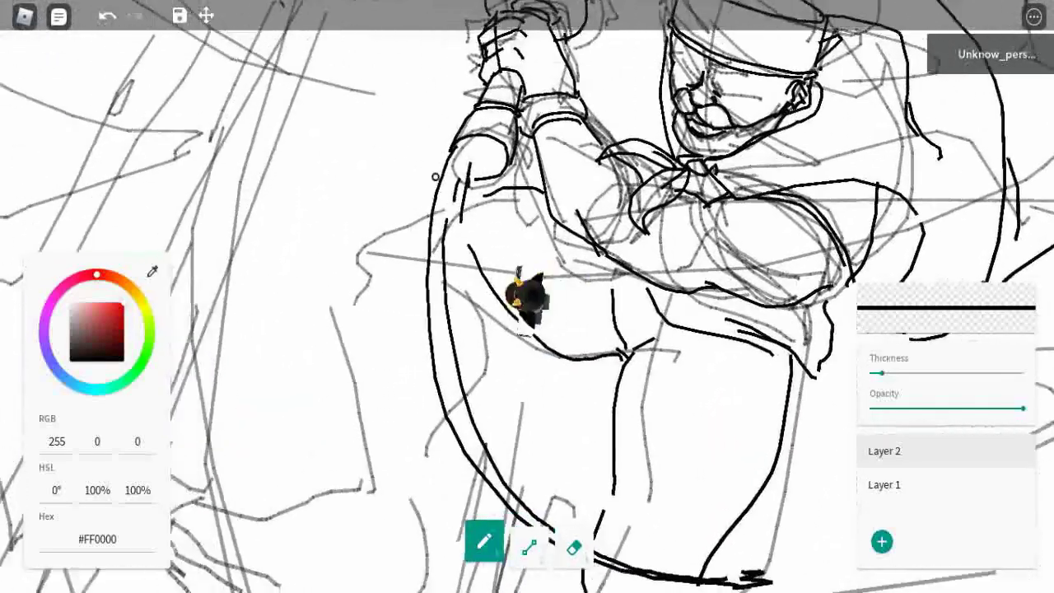
key("s")
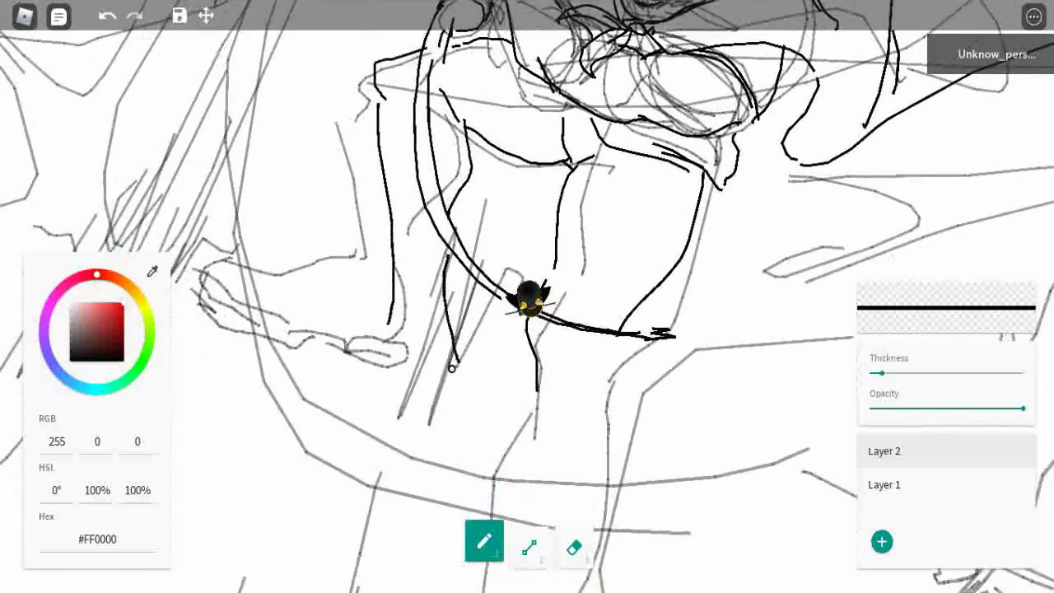
scroll(527, 297, "up", 3)
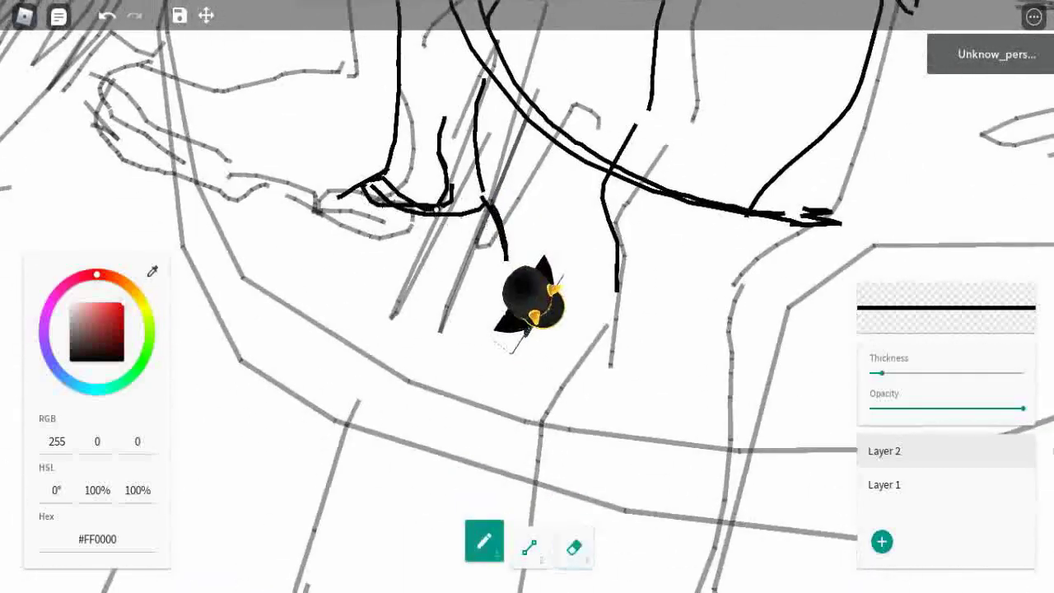
- Draw the raised foot's heel, sole line and detailed lacing, and extend the standing leg's outline downward
scroll(527, 297, "down", 3)
scroll(527, 297, "up", 3)
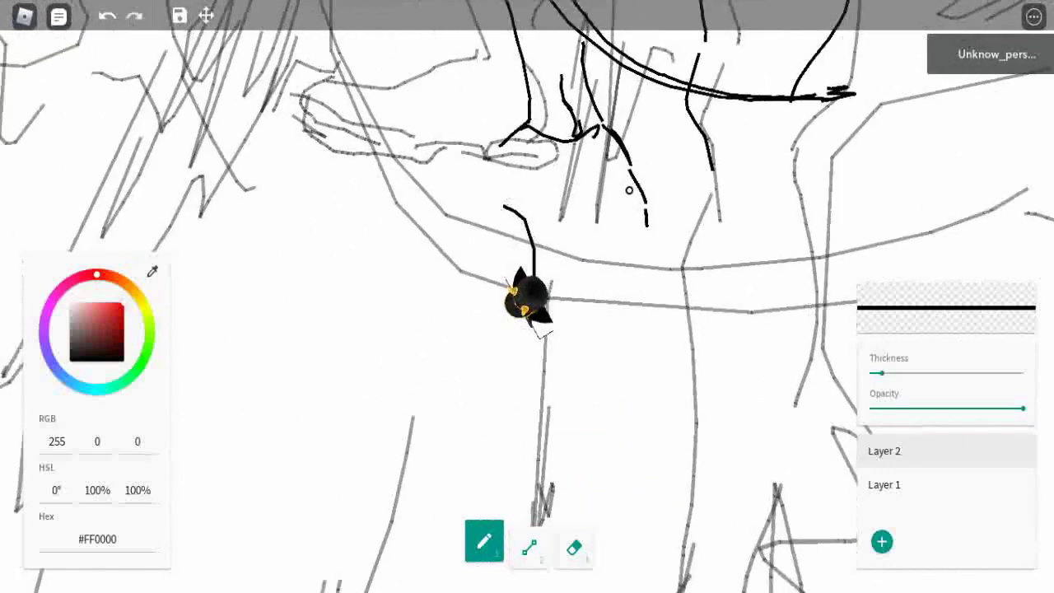
left_click_drag(657, 194, 519, 195)
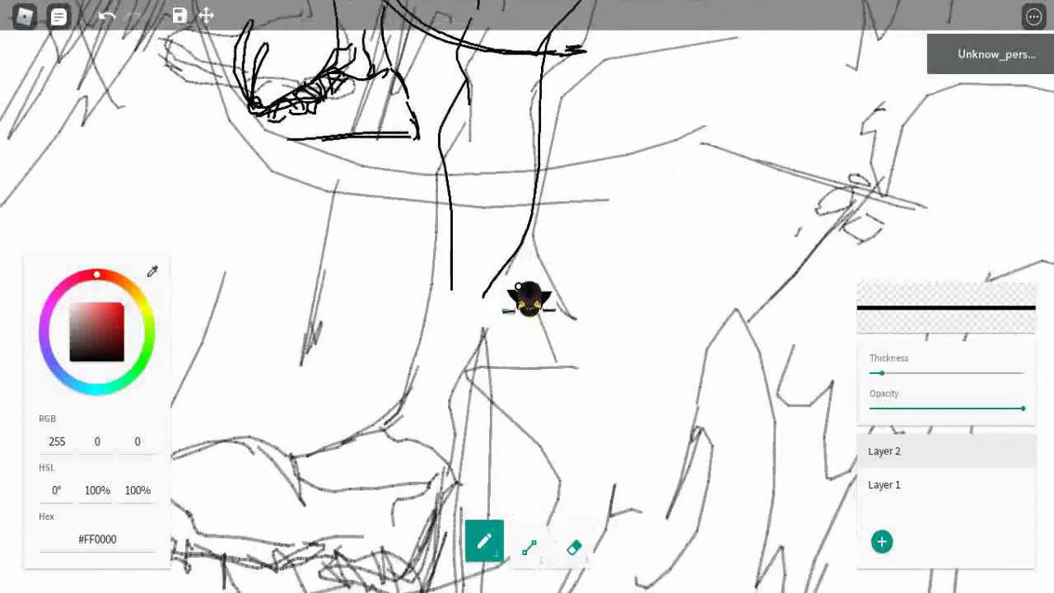
- Refine the standing leg's outline and ink the large curved shape beside it, adding the small folds where they meet
key("3")
key("1")
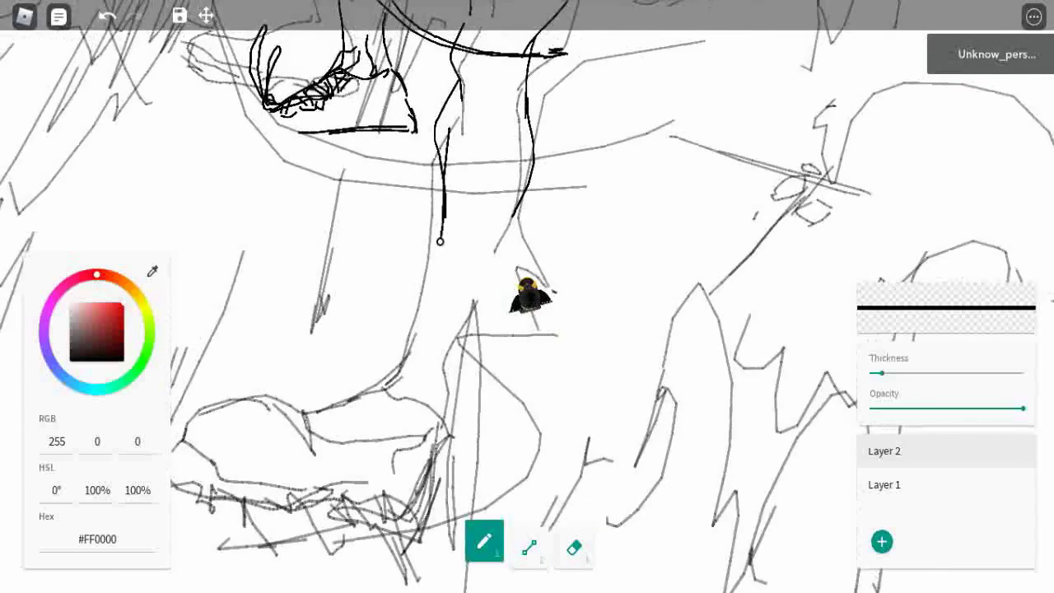
left_click_drag(436, 222, 319, 192)
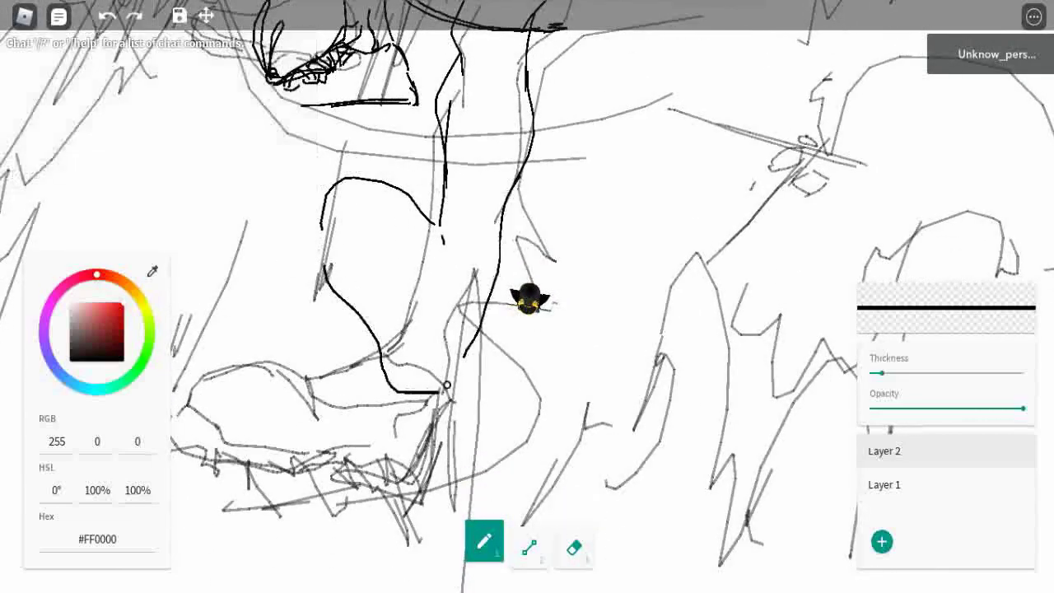
scroll(489, 322, "down", 5)
scroll(373, 195, "up", 5)
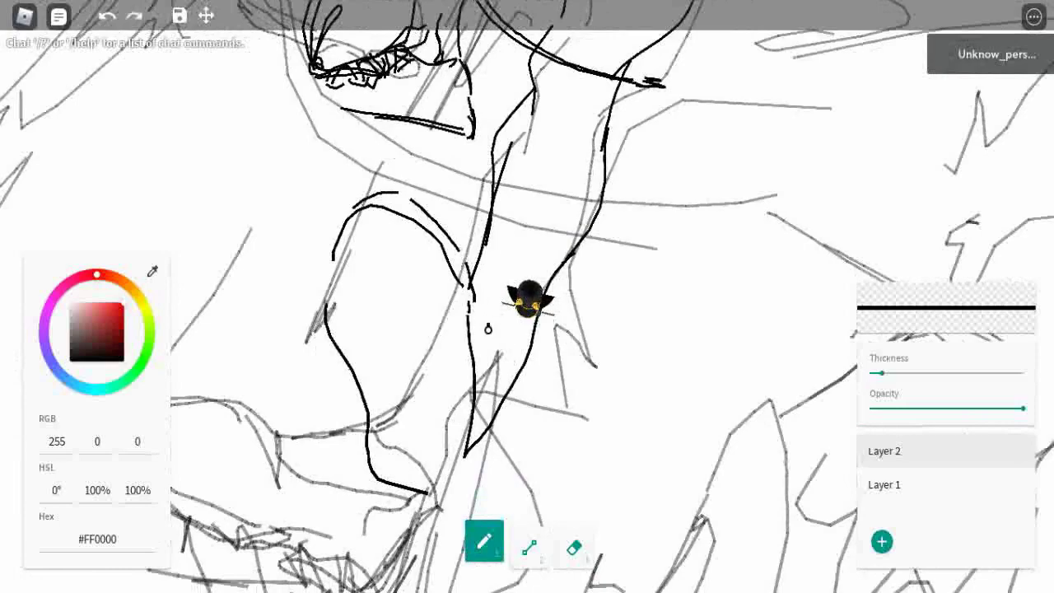
left_click_drag(488, 329, 519, 387)
key("Left")
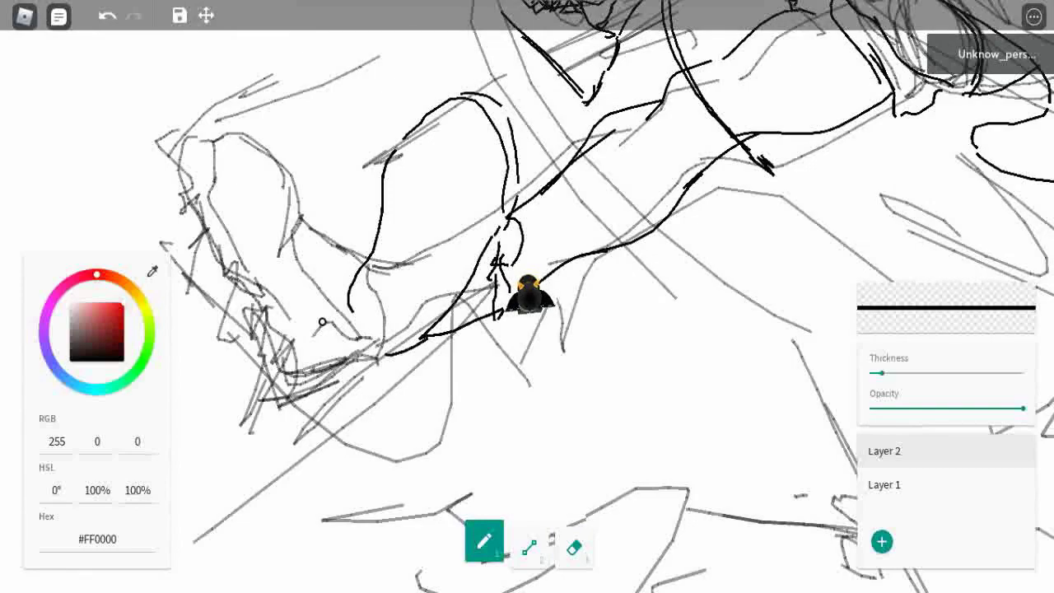
- Outline the raised foot's shoe with a rounded toe and a sole running back to the heel
key("Left")
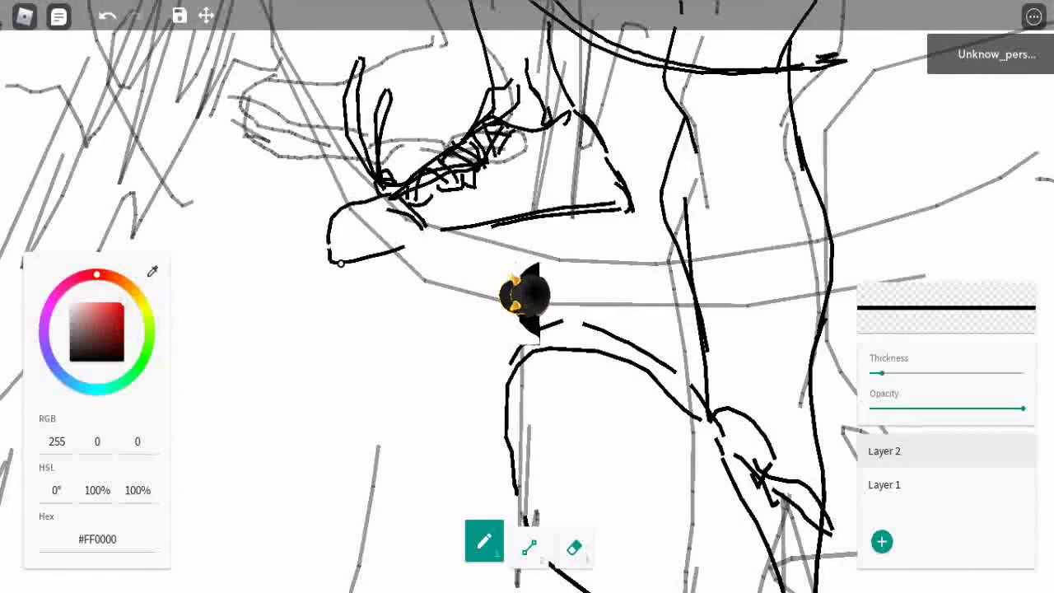
key("Left")
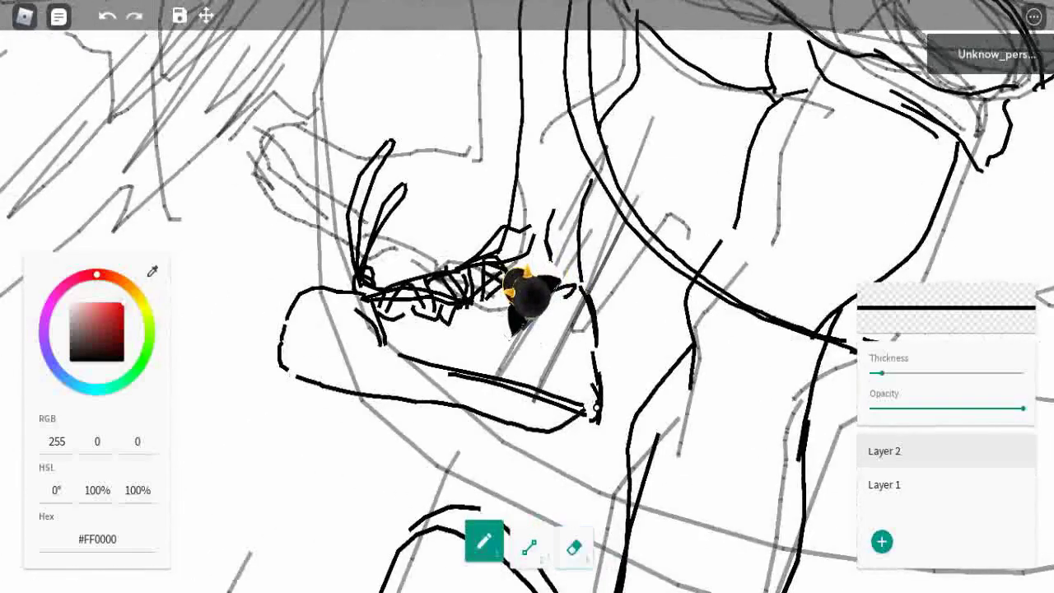
key("Left")
- Erase the rough waistline strokes beneath the near arm and redraw the shirt hem and hip line
key("3")
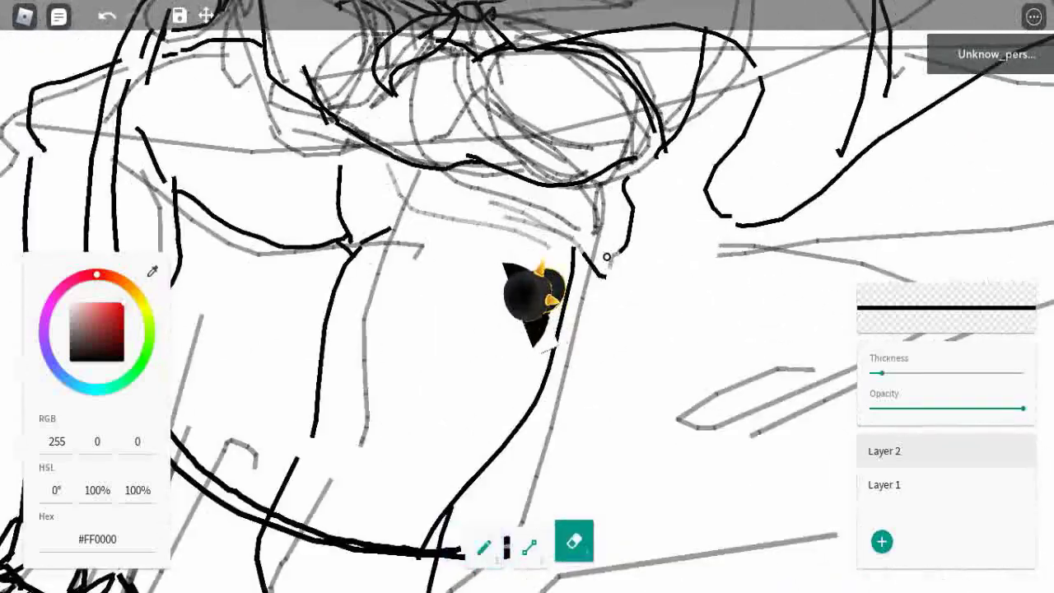
key("1")
key("Left")
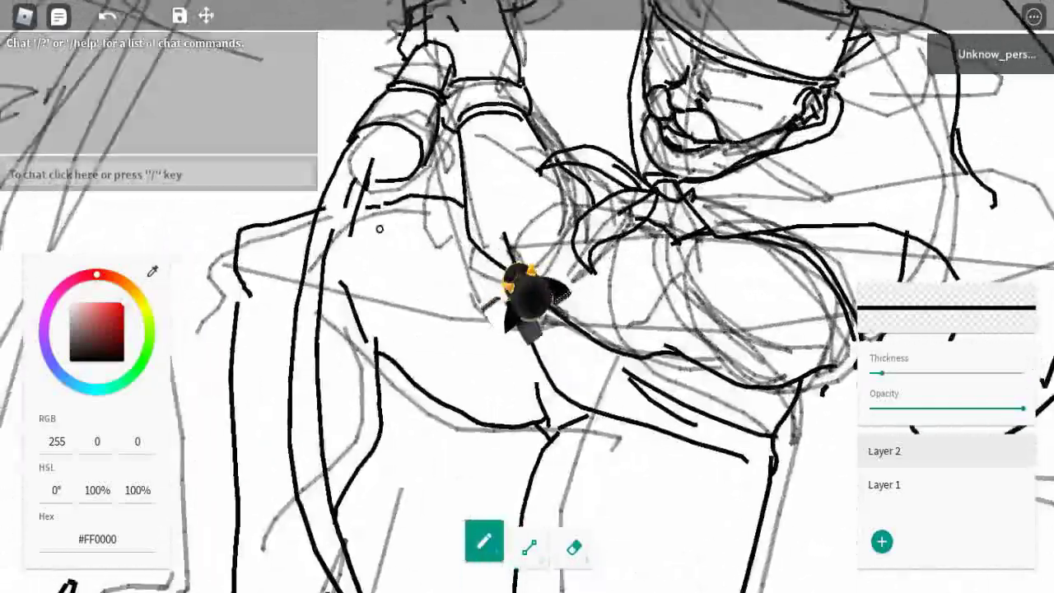
- Clean up stray ink around the hips and legs with the eraser, and check the line art with Layer 1 temporarily hidden
key("3")
scroll(409, 298, "down", 5)
scroll(384, 410, "up", 6)
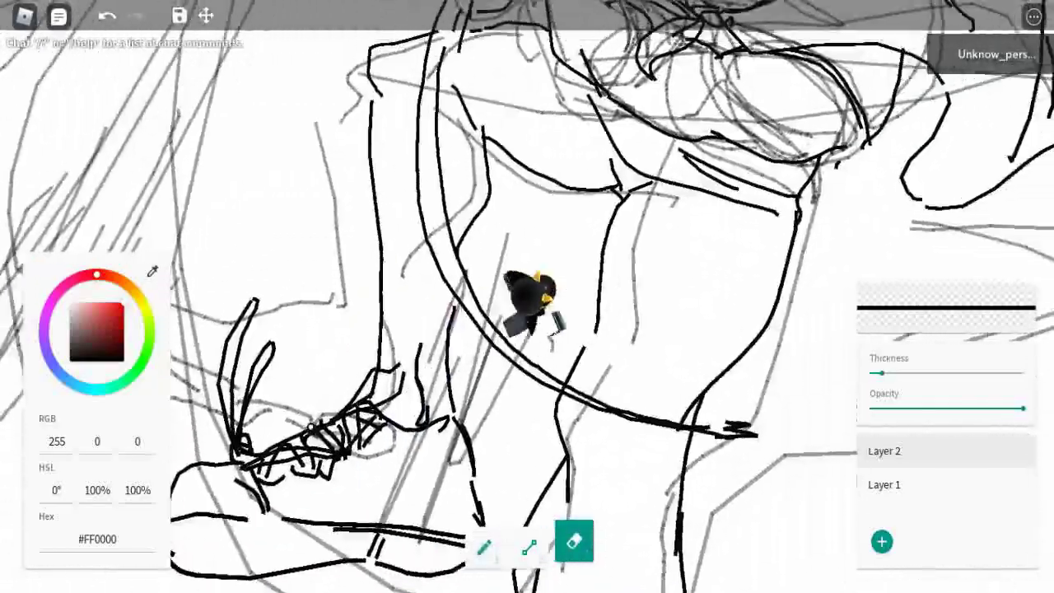
key("1")
scroll(527, 297, "down", 3)
left_click(1020, 484)
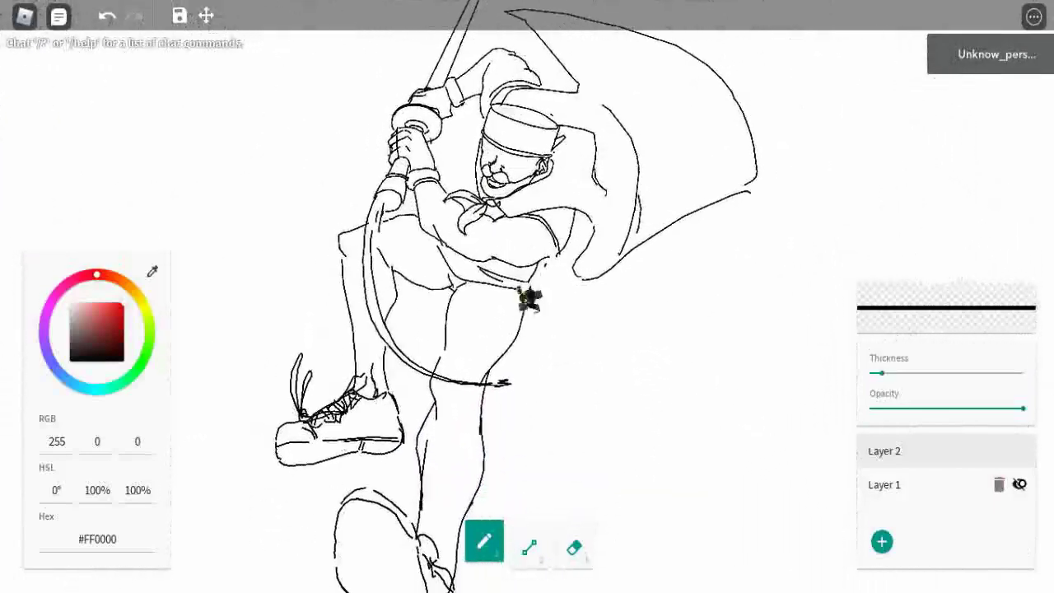
left_click(1020, 485)
- Ink the background left of the legs with tall jagged spikes, a long vertical edge, a curved base and a rounded clump above
key("s")
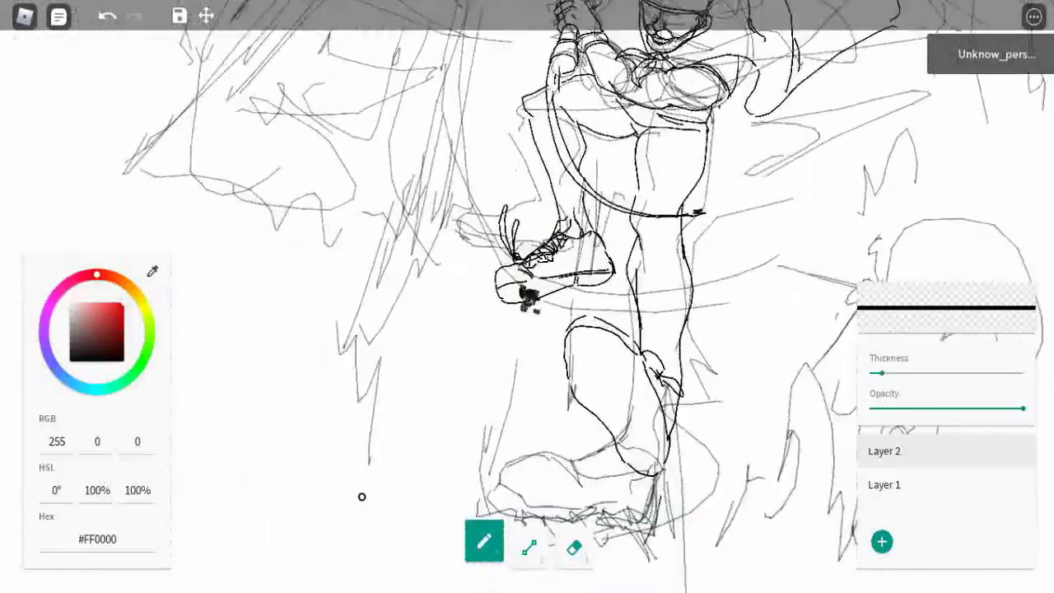
key("w")
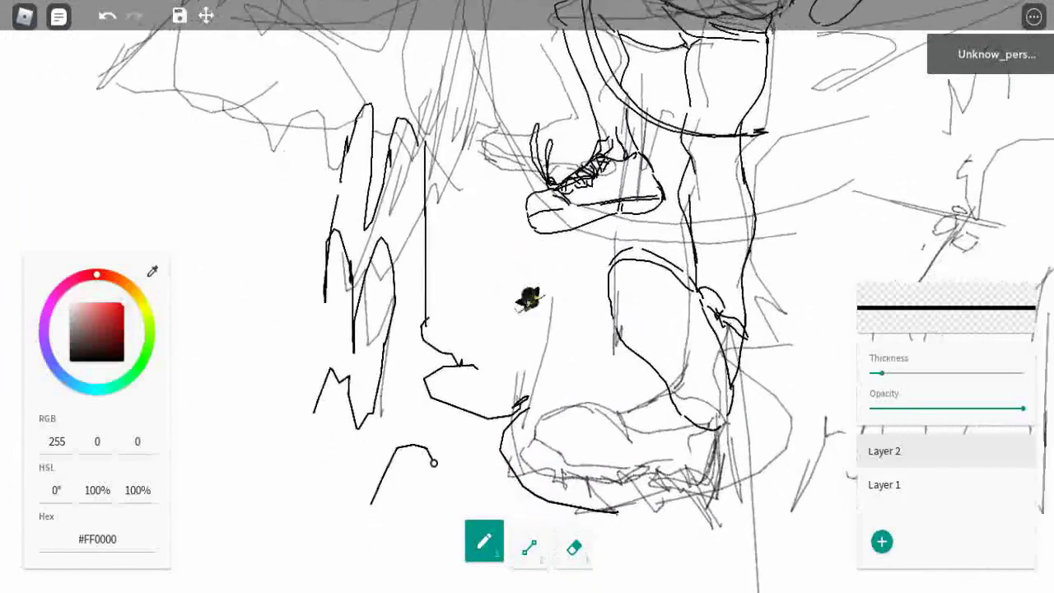
key("a")
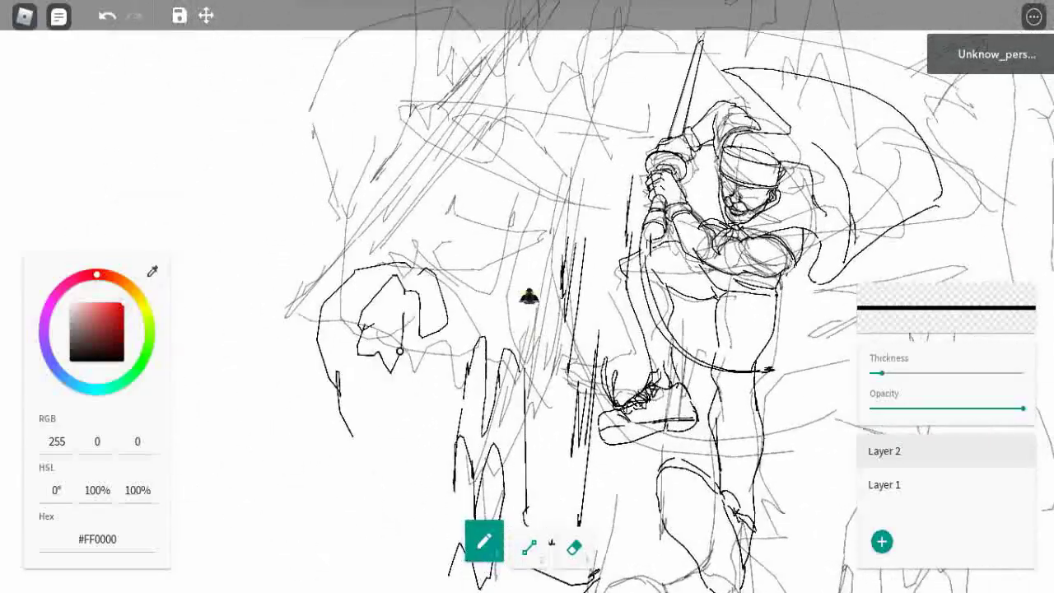
key("a")
scroll(530, 297, "down", 5)
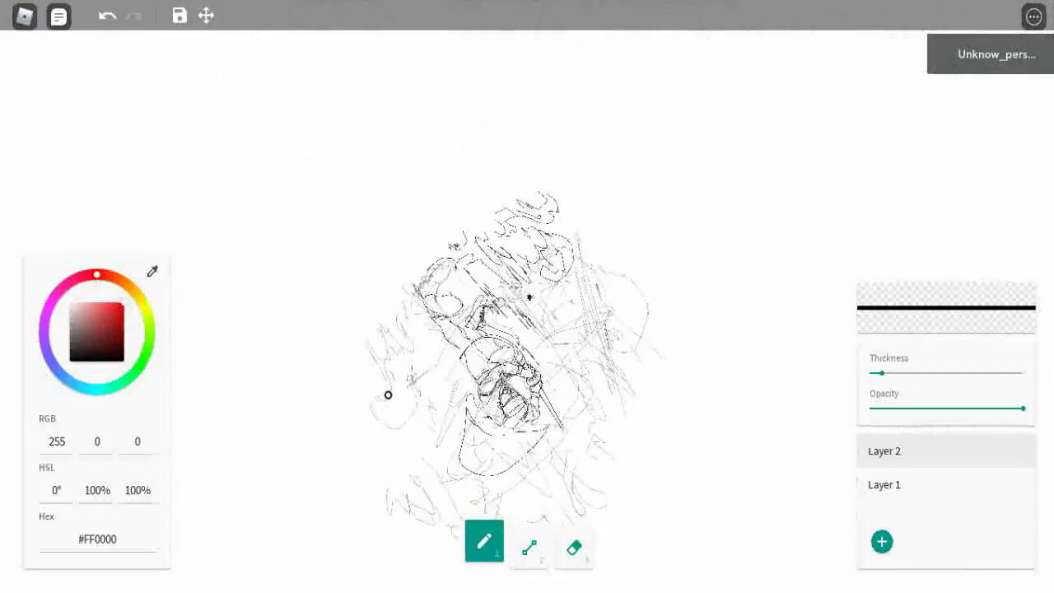
- Ink the background above the figure with long vertical edges, a spiky curled shape and jagged hanging forms around the sword tip
left_click_drag(330, 418, 388, 139)
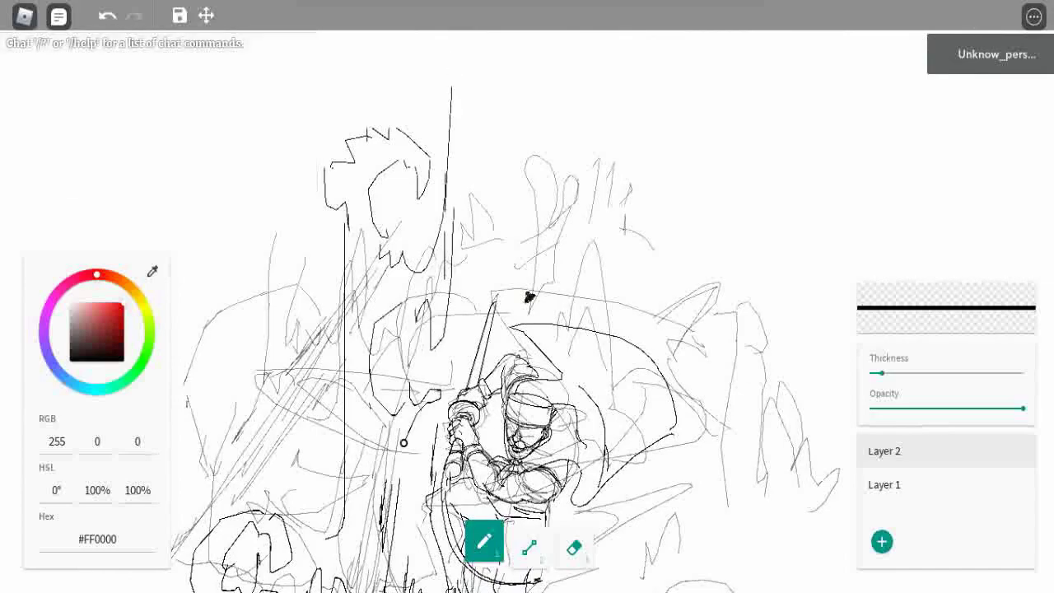
key("d")
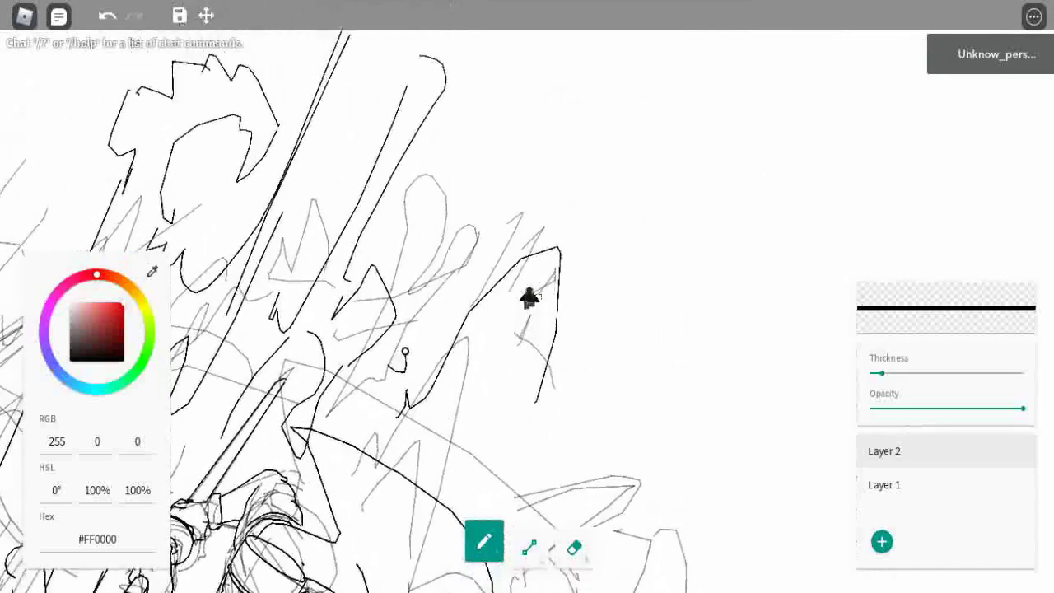
key("d")
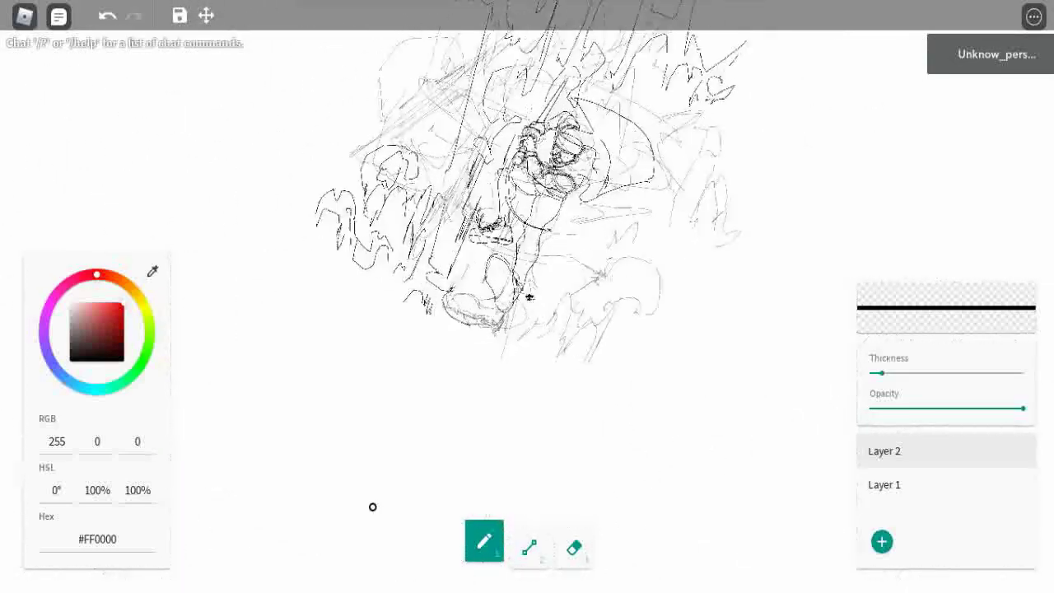
- Ink the jagged ground and branching shapes right of the figure, and hide Layer 1 to check the line art
key("d")
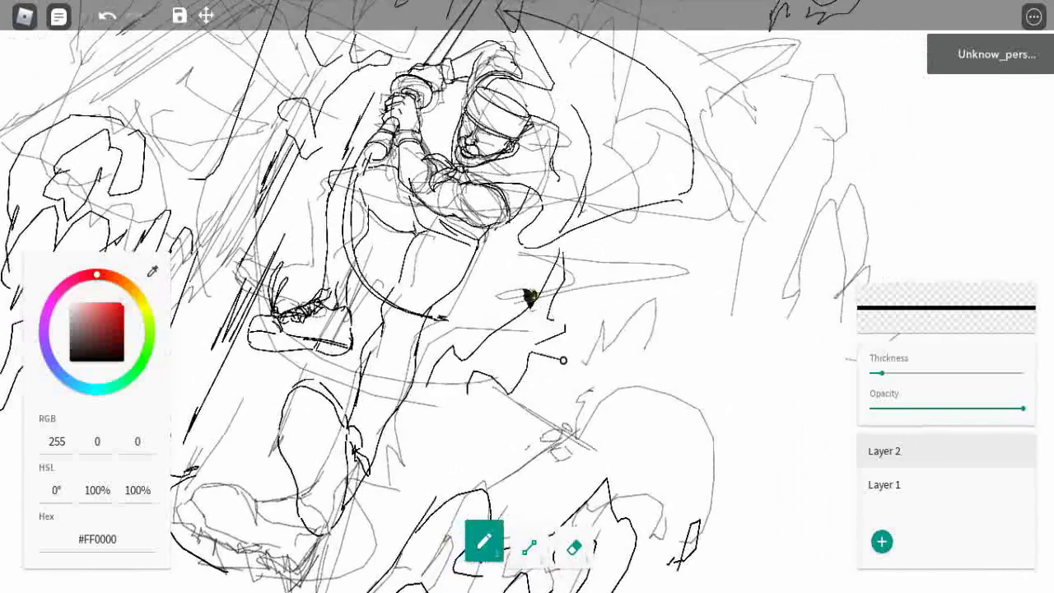
key("d")
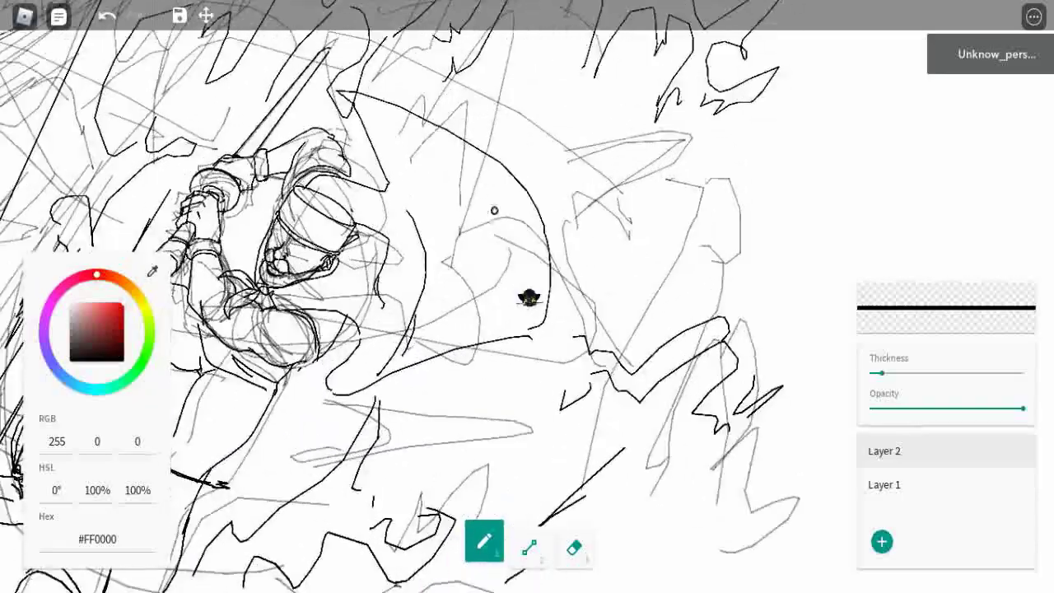
scroll(527, 296, "down", 5)
scroll(527, 296, "up", 6)
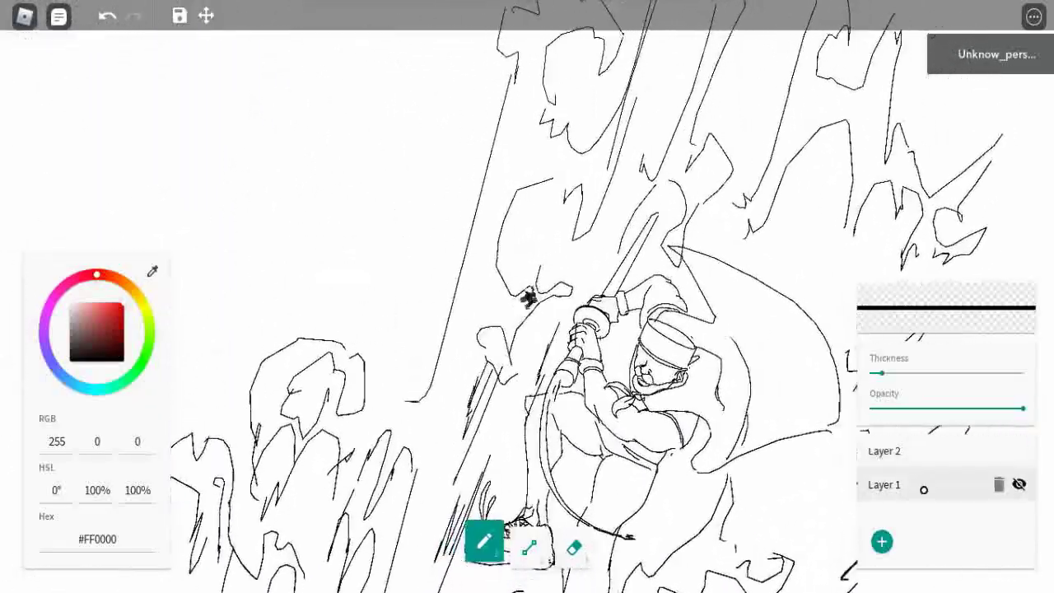
scroll(370, 331, "up", 5)
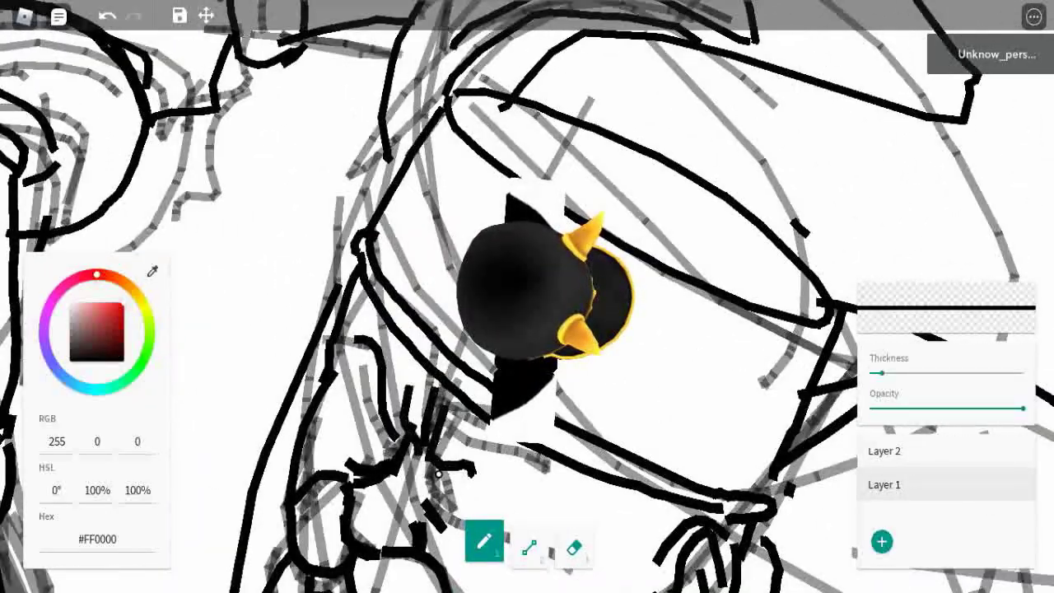
scroll(439, 475, "down", 8)
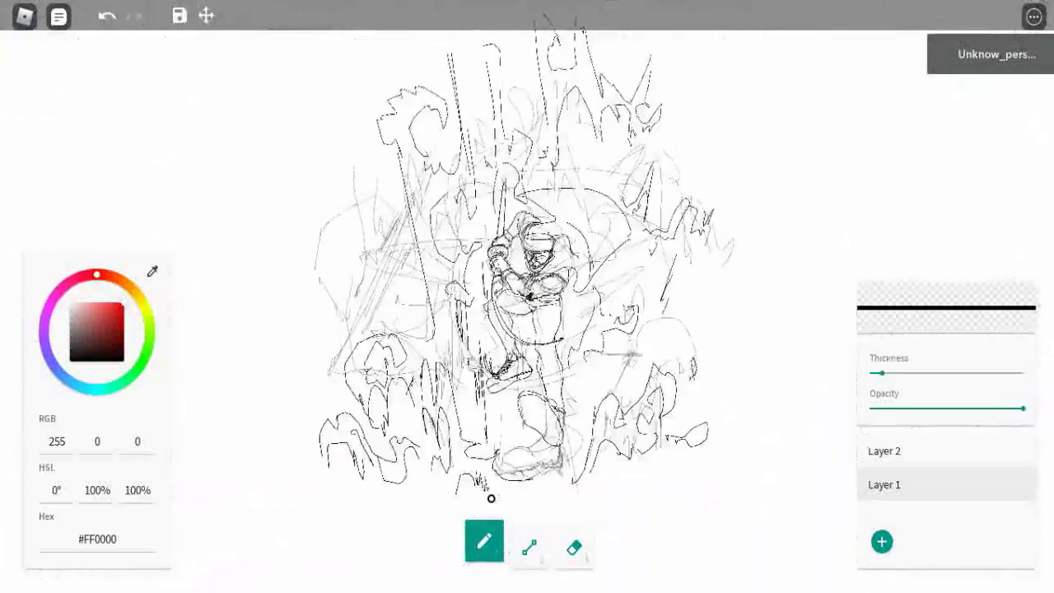
scroll(491, 499, "up", 6)
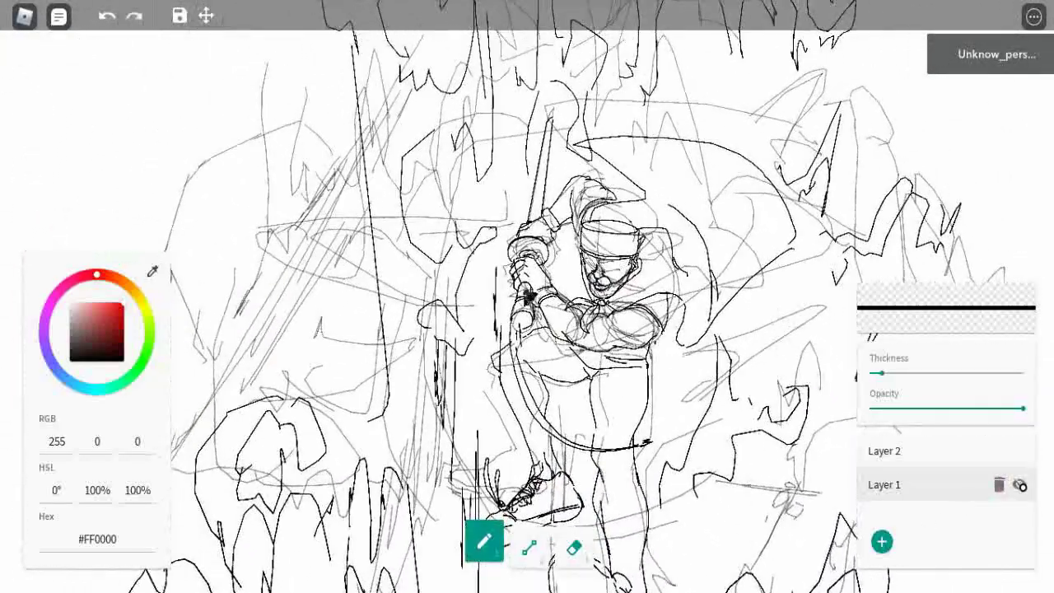
- Ink the squinting eyes and brow creases beneath the hat brim on Layer 2, and hide Layer 1
scroll(1020, 485, "up", 6)
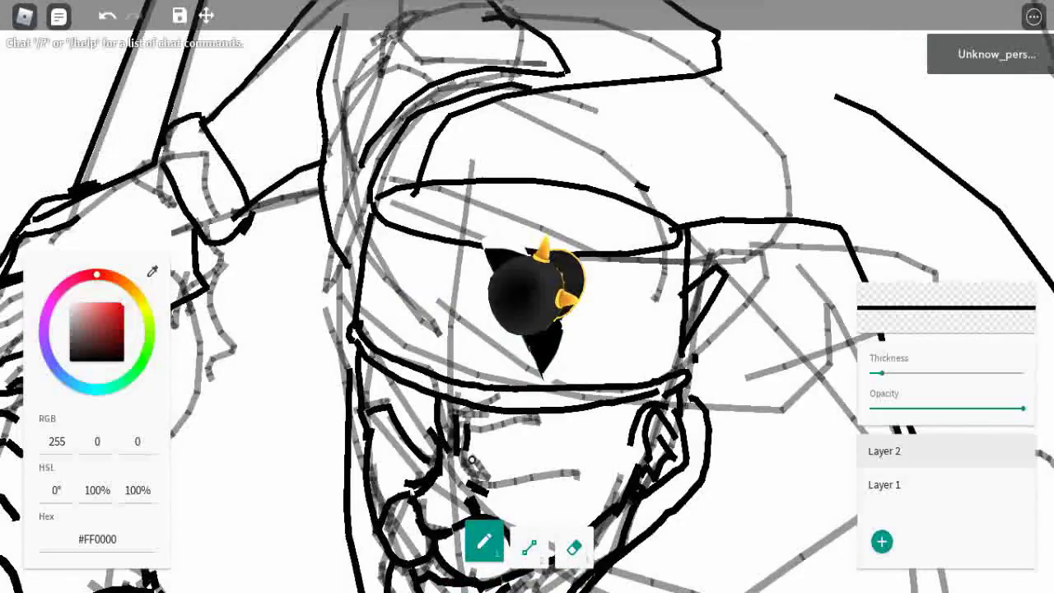
scroll(499, 475, "down", 10)
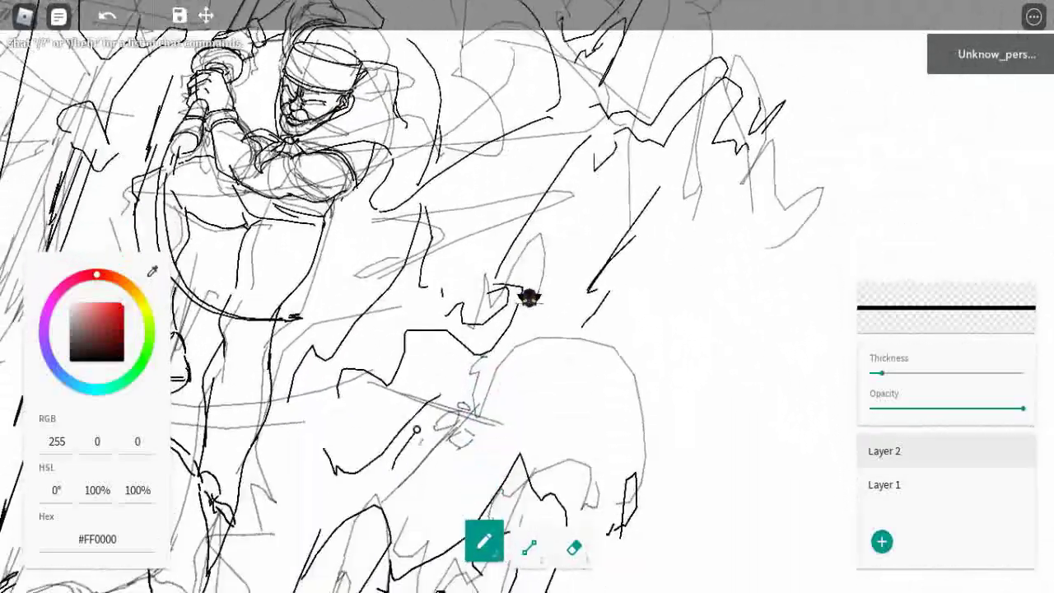
scroll(534, 491, "up", 5)
left_click(1018, 484)
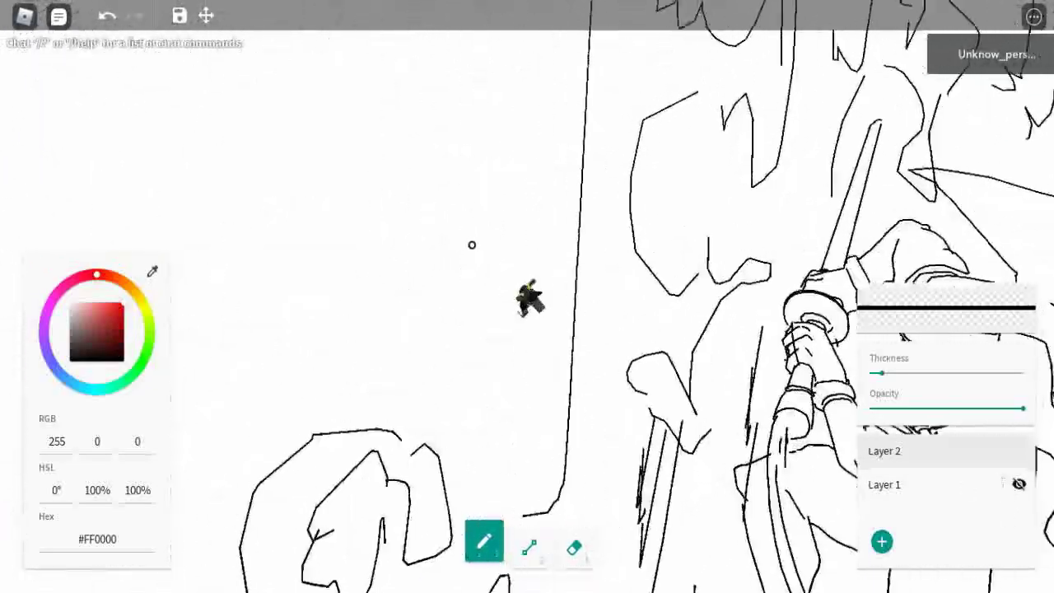
- Ink clusters of narrow jagged spikes in the empty background left of the long vertical edge
scroll(375, 205, "down", 8)
scroll(365, 275, "up", 4)
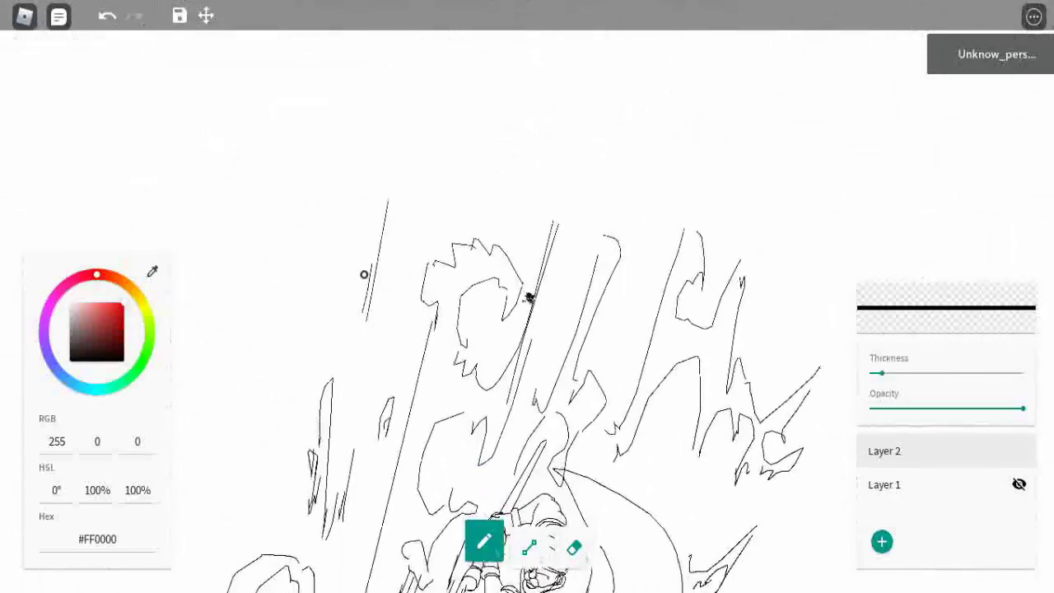
scroll(760, 343, "down", 5)
scroll(904, 480, "up", 8)
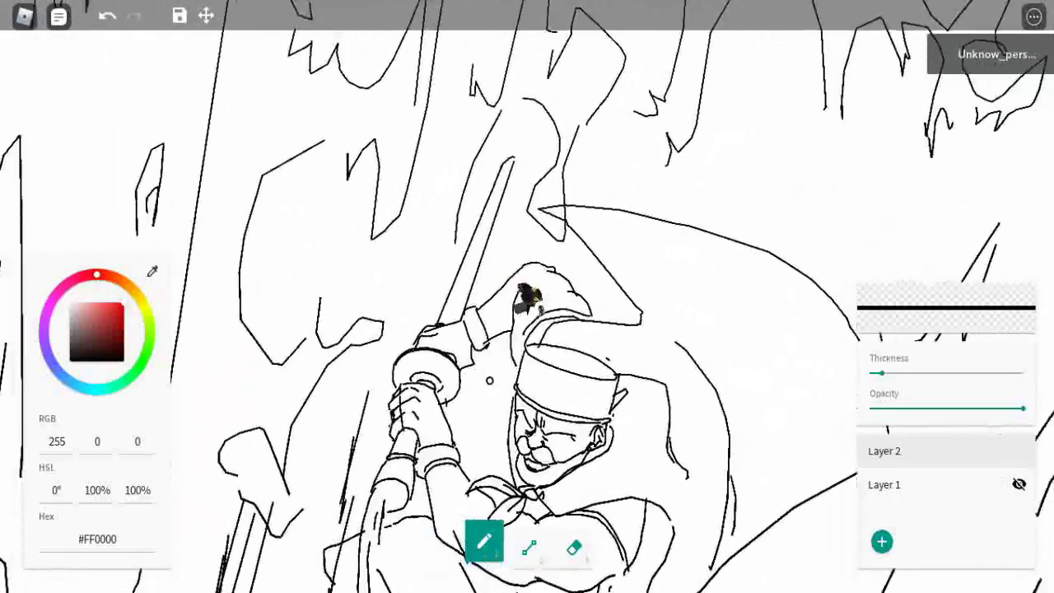
- Fill both eye areas with solid black shadow and outline a shadow shape on the near cheek
scroll(489, 380, "up", 5)
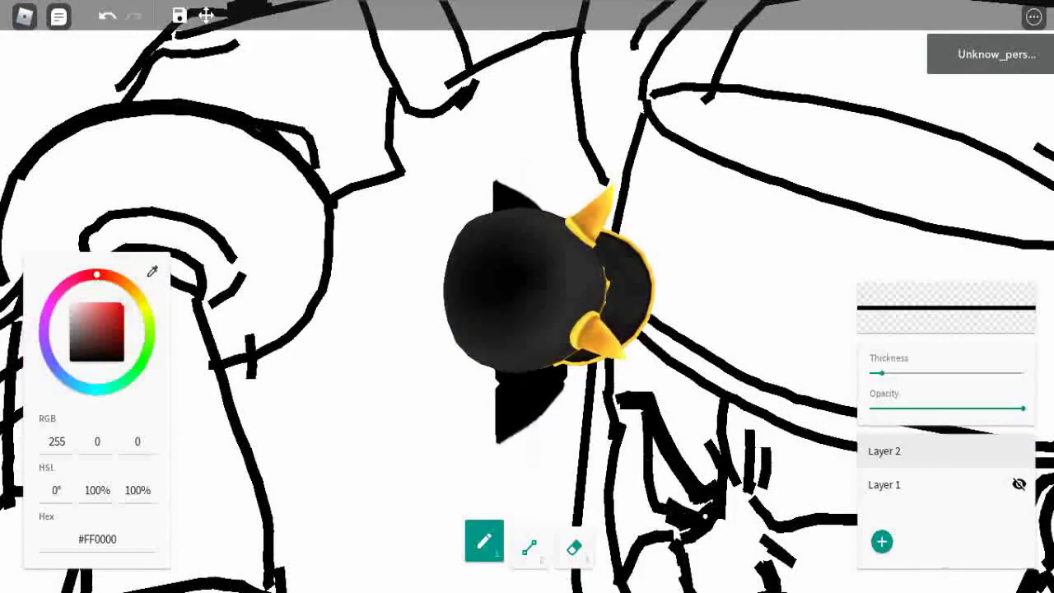
scroll(527, 296, "up", 3)
key("d")
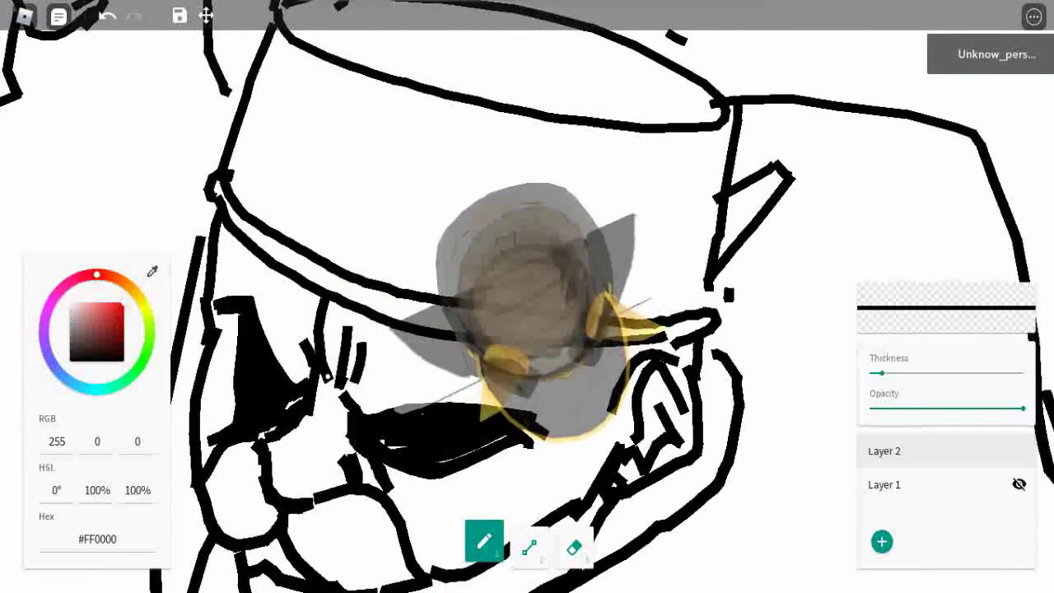
key("d")
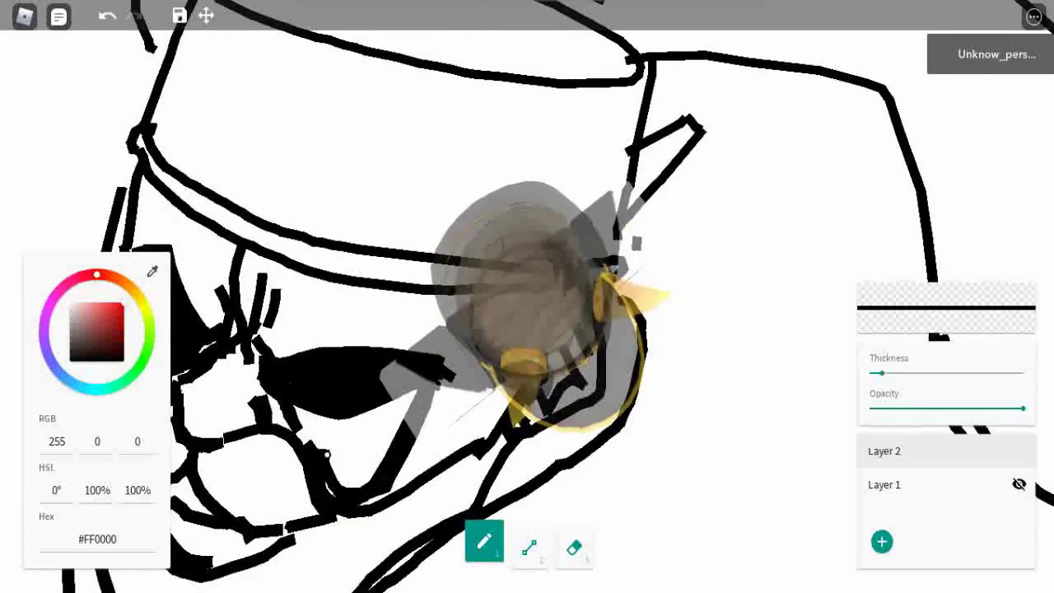
- Fill the cheek shadow with black, extend the far eye's shadow up toward the hat brim, and undo the last stroke
scroll(527, 297, "down", 5)
scroll(527, 296, "up", 5)
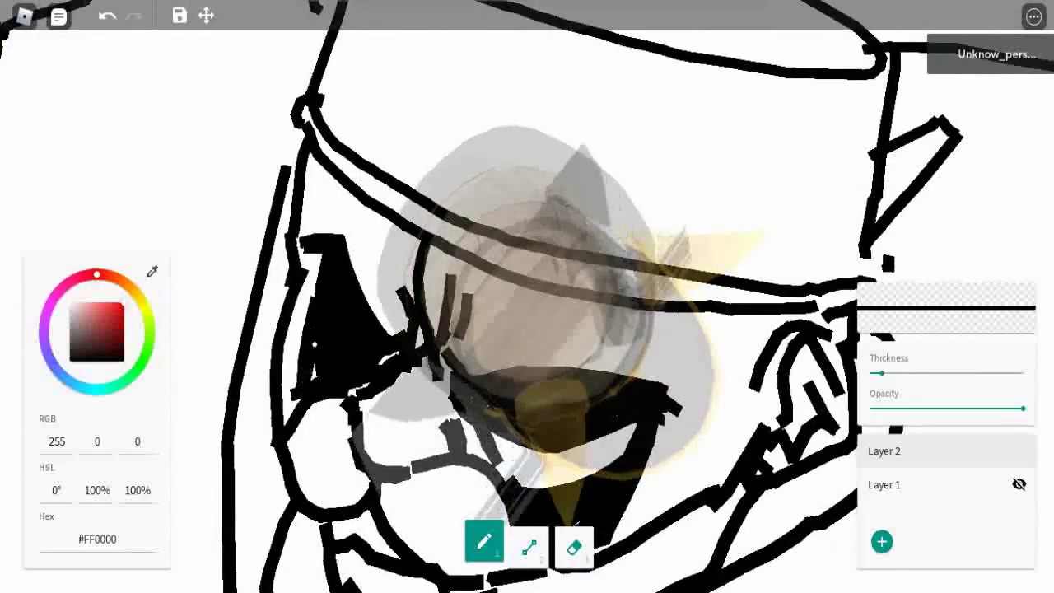
scroll(527, 297, "down", 5)
scroll(527, 296, "up", 5)
key("ctrl+z")
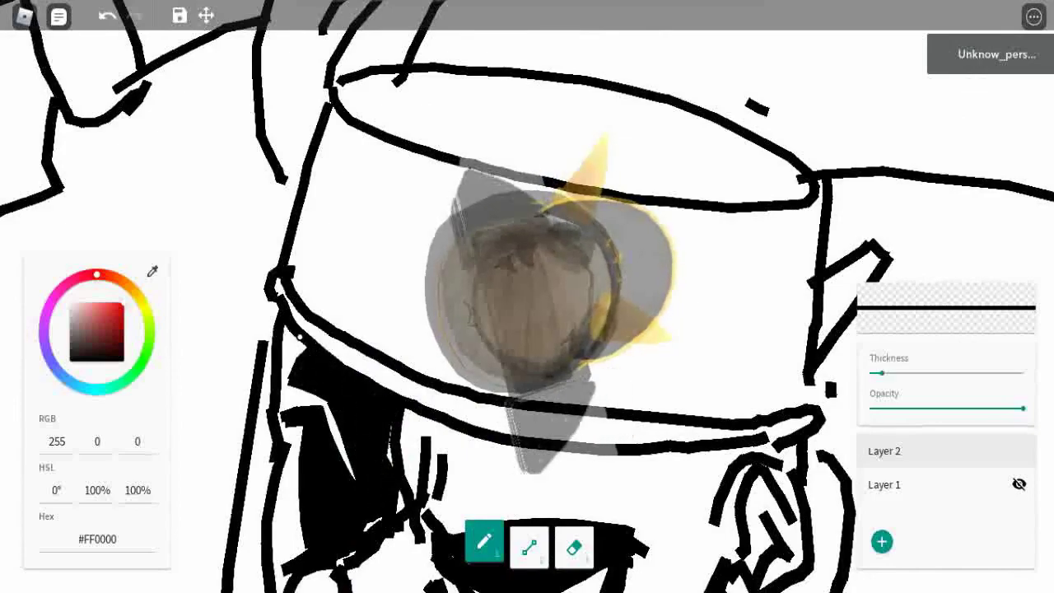
- Extend the near eye's black shadow up to the hat brim with short brow strokes, leaving a light crescent on the cheek
scroll(527, 297, "down", 5)
scroll(527, 297, "up", 5)
scroll(527, 297, "down", 5)
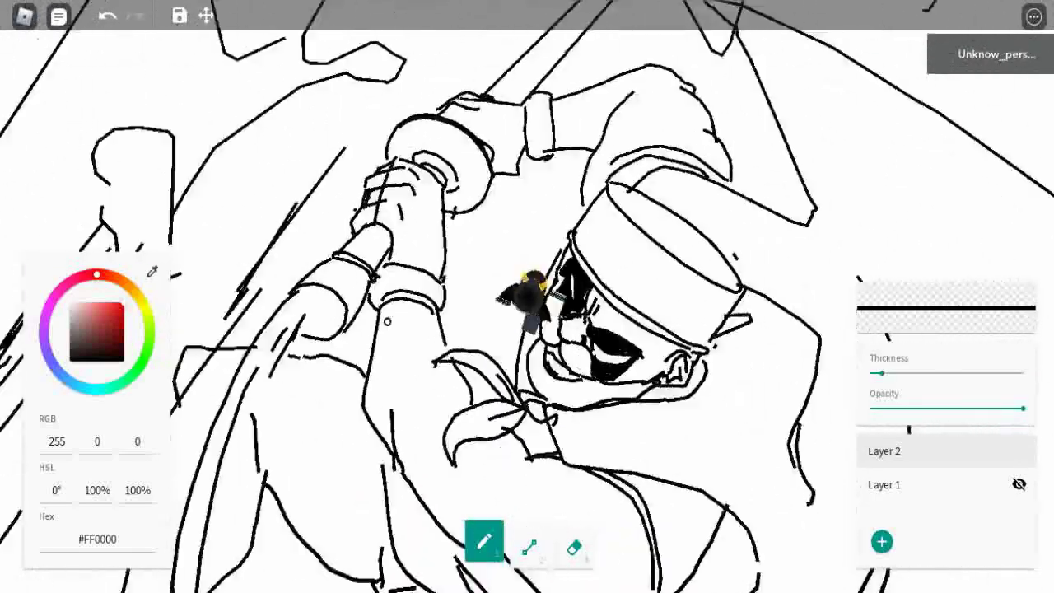
scroll(527, 296, "up", 4)
scroll(369, 348, "down", 5)
scroll(313, 292, "up", 5)
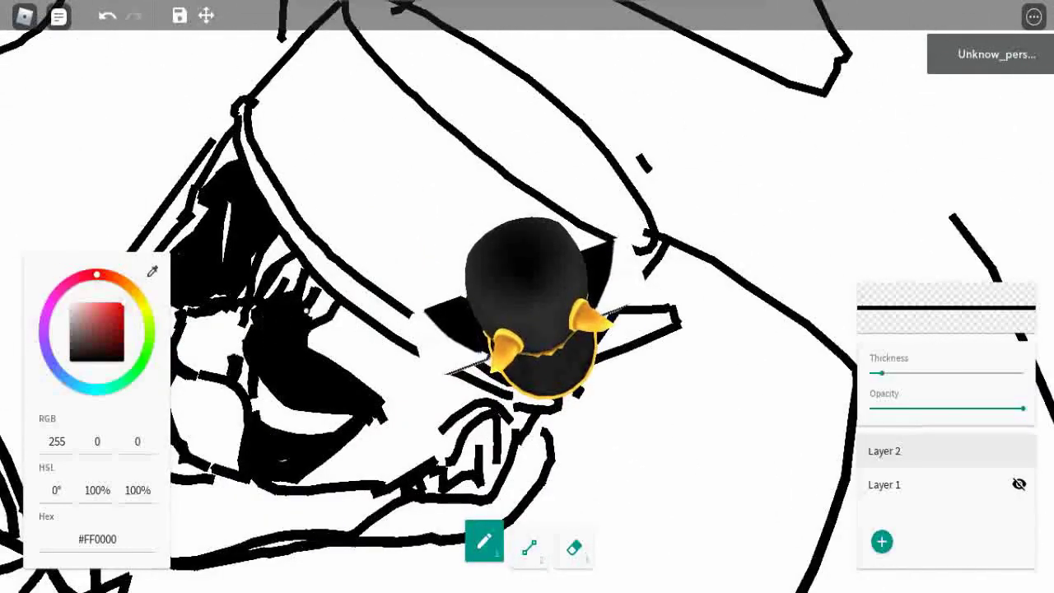
scroll(527, 297, "up", 3)
scroll(527, 296, "down", 5)
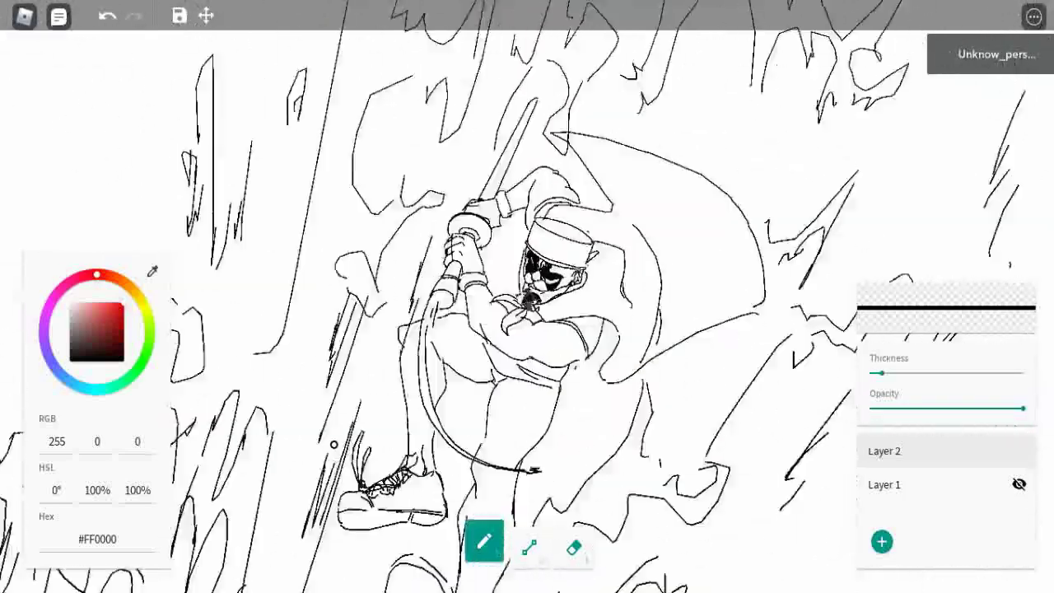
- Thicken the shadow around the near eye and add a short crease line beyond its outer corner
scroll(527, 297, "up", 5)
scroll(528, 297, "up", 3)
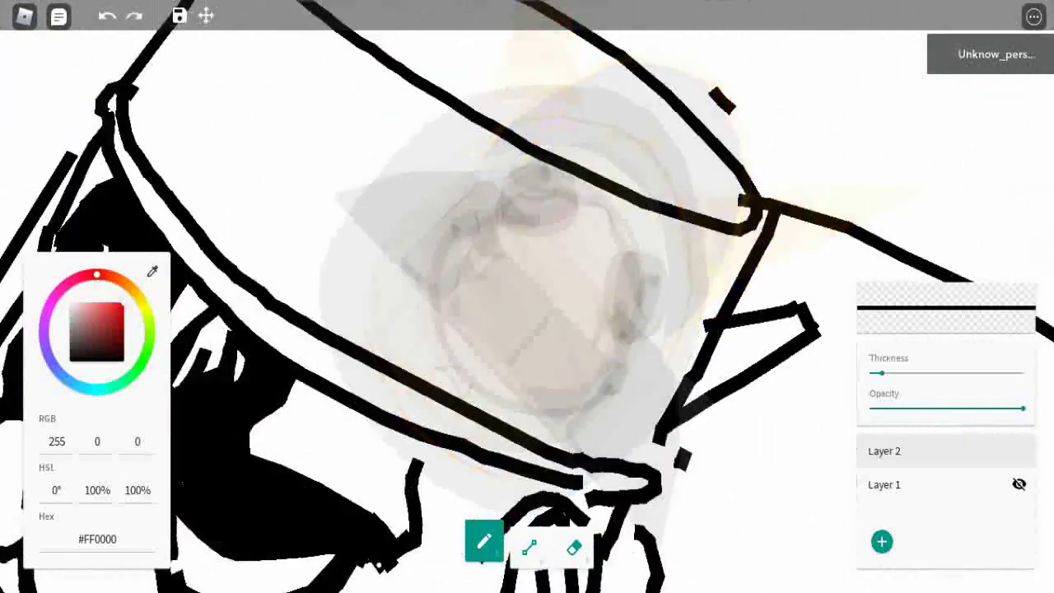
scroll(407, 499, "down", 3)
scroll(417, 506, "up", 3)
scroll(395, 478, "down", 4)
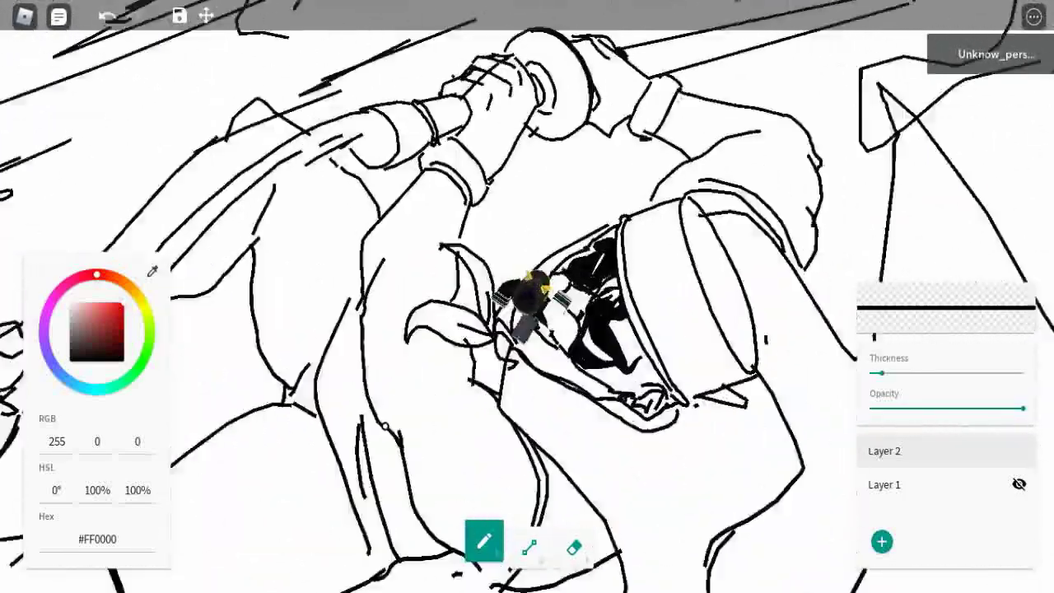
- Add black shading beneath the hat brim beside the ear
scroll(370, 445, "up", 2)
scroll(360, 424, "up", 2)
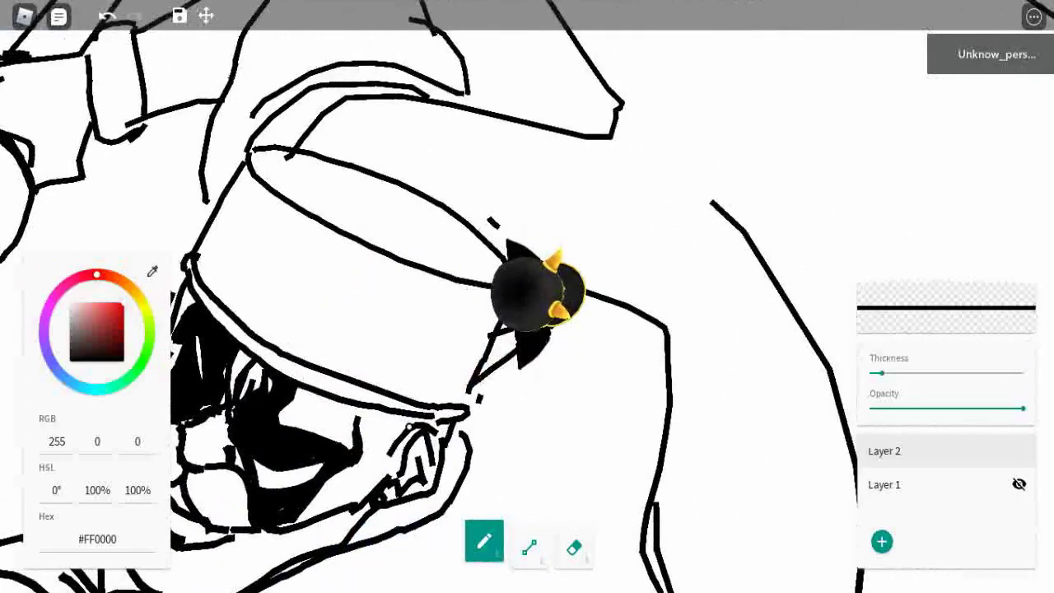
scroll(400, 409, "down", 4)
scroll(303, 272, "up", 4)
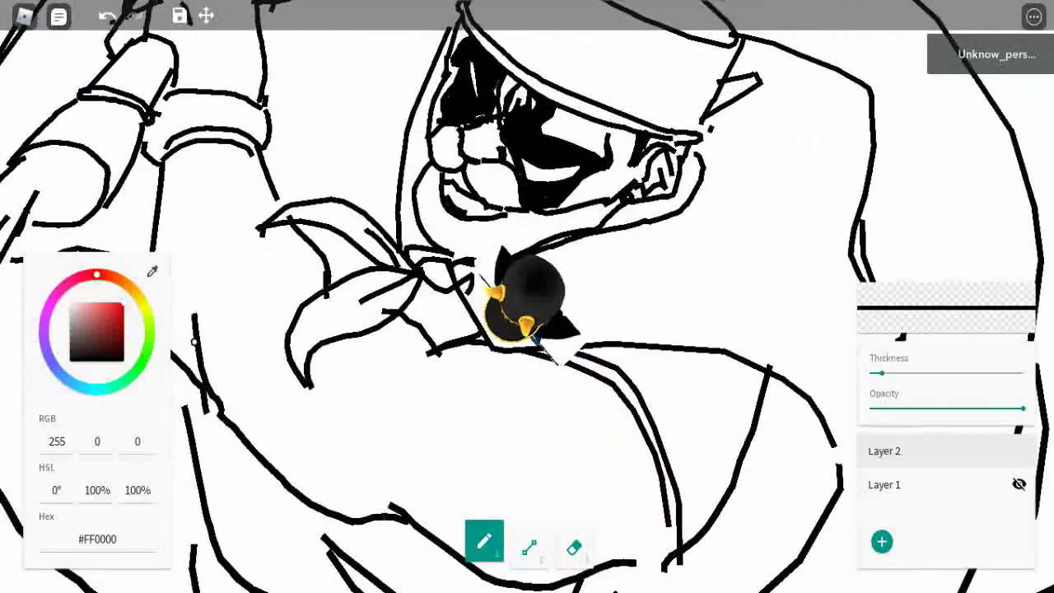
- Refine the near arm's outline with a line running from the inner elbow toward the upper arm
scroll(248, 363, "down", 4)
scroll(388, 393, "up", 4)
scroll(435, 425, "down", 2)
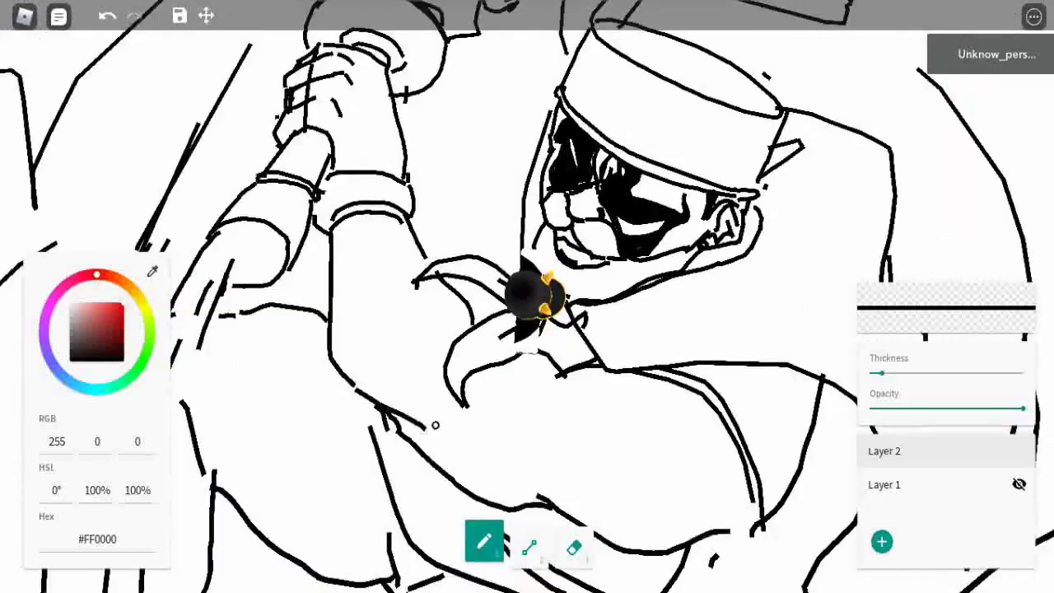
scroll(435, 425, "down", 5)
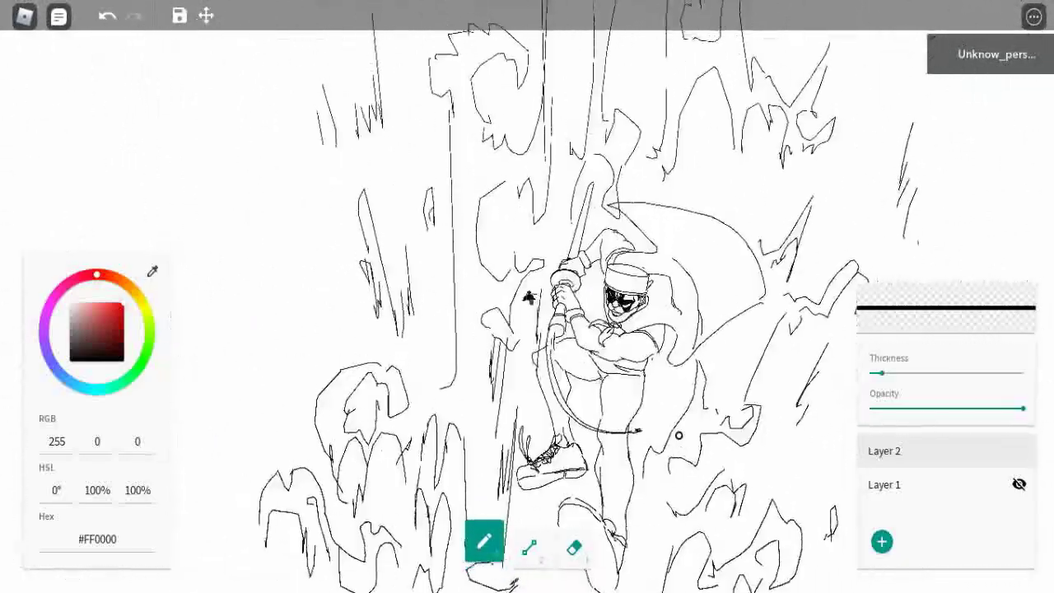
scroll(678, 435, "up", 4)
scroll(883, 467, "down", 1)
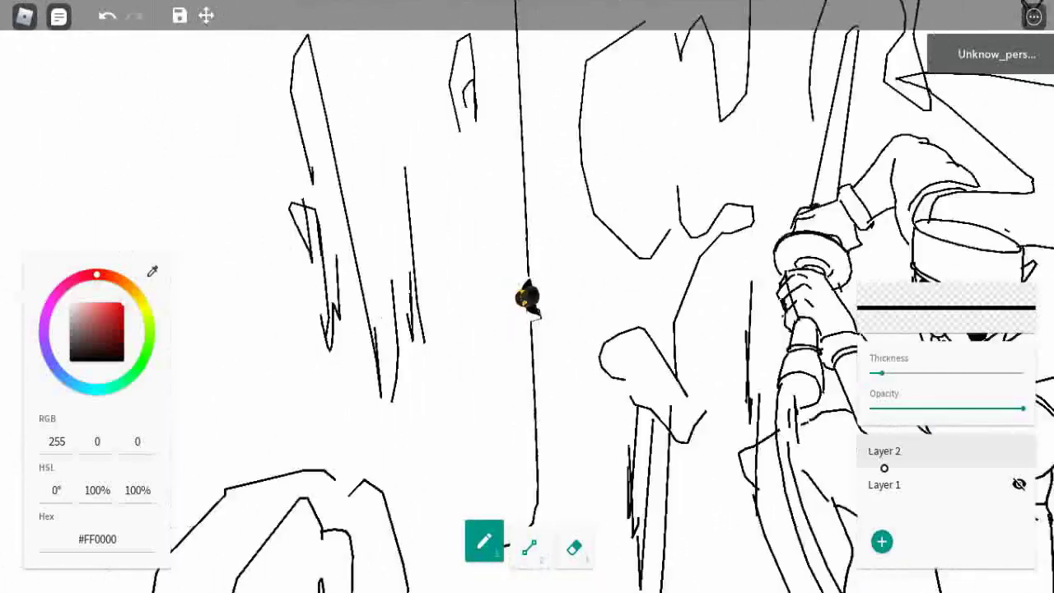
- Delete the hidden rough sketch layer, Layer 1, and add a new empty layer
scroll(884, 468, "up", 3)
key("3")
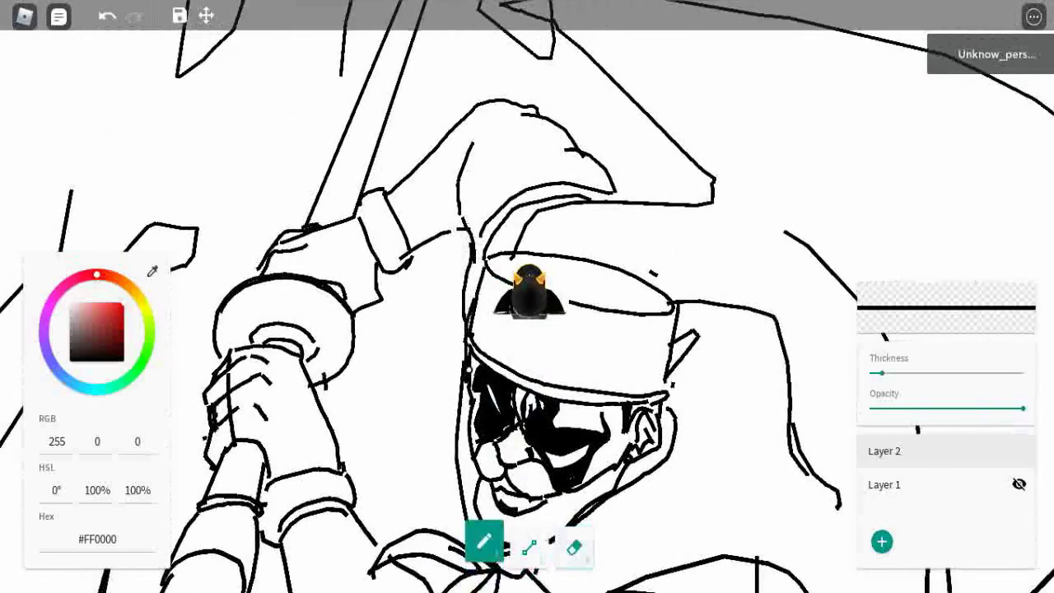
scroll(527, 330, "down", 5)
scroll(527, 329, "up", 5)
left_click(1000, 484)
left_click(604, 353)
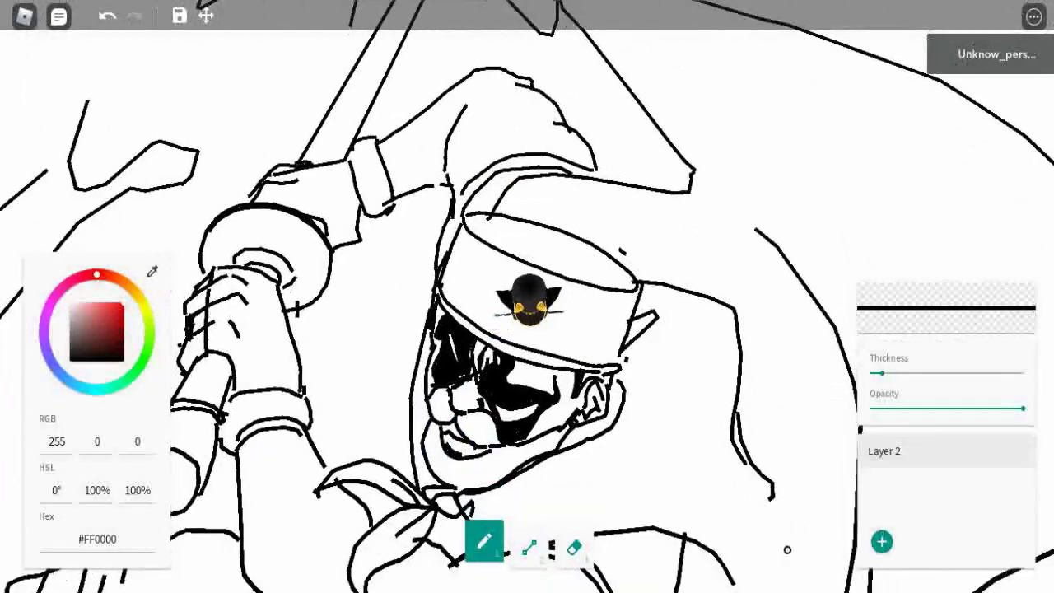
left_click(882, 541)
- Erase the long fold line on the raised arm's sleeve and replace it with short crossing crease marks near the armpit
scroll(414, 280, "up", 5)
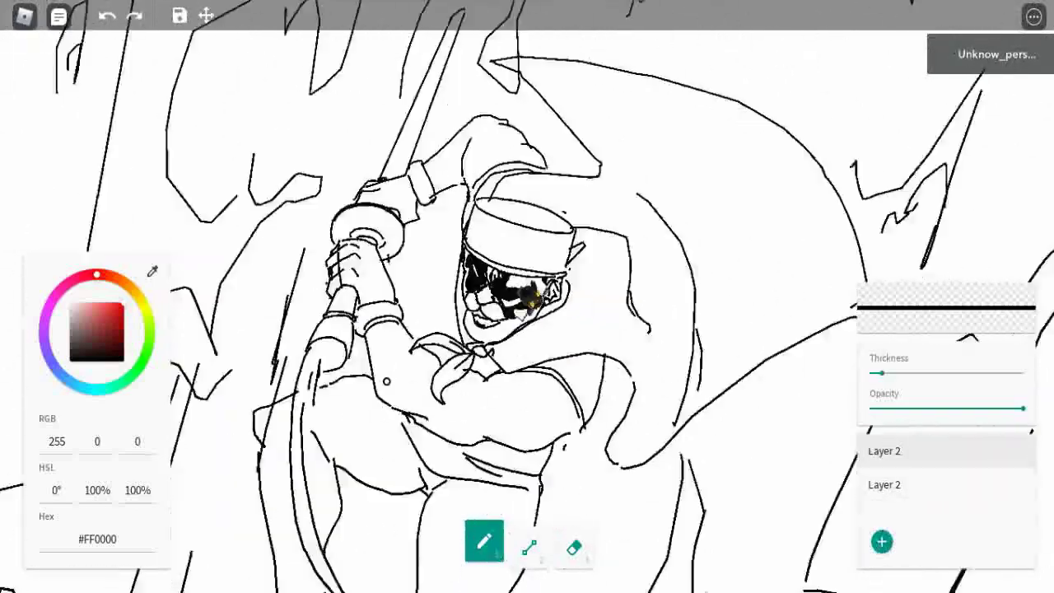
key("e")
key("b")
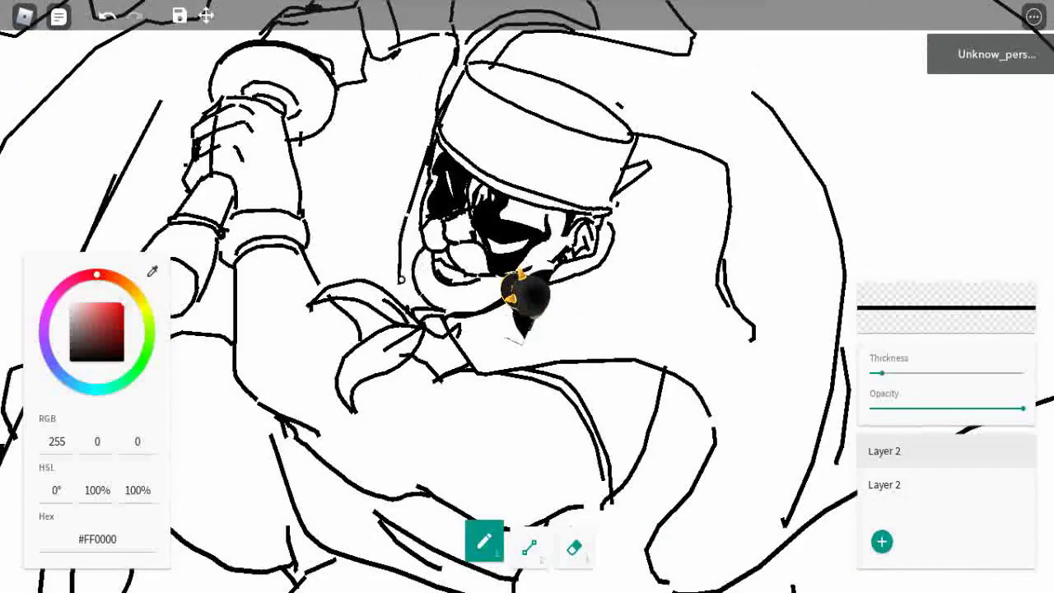
scroll(511, 289, "down", 5)
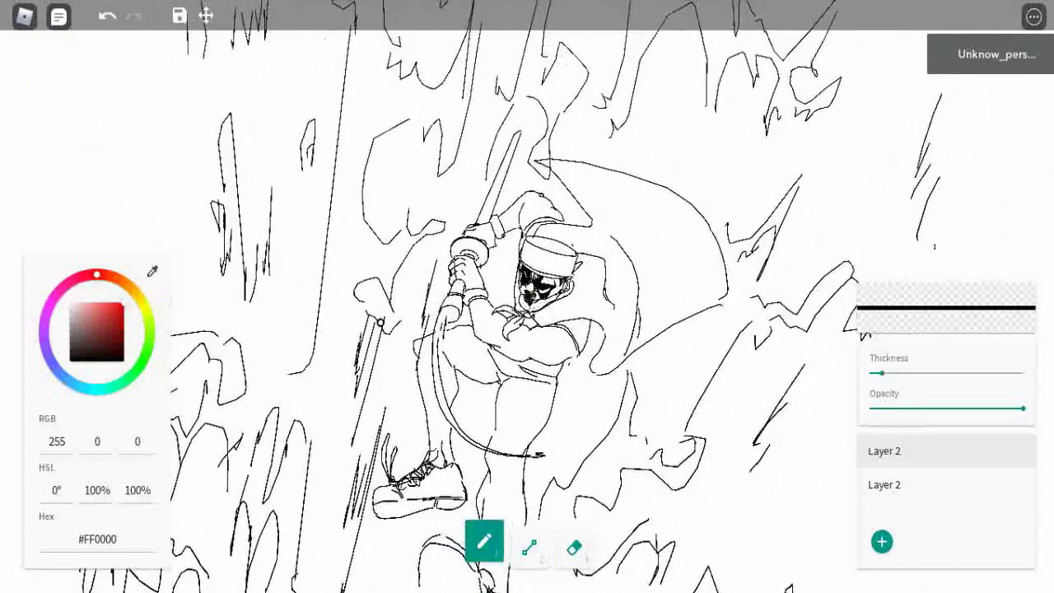
scroll(381, 322, "up", 5)
scroll(531, 296, "down", 1)
key("e")
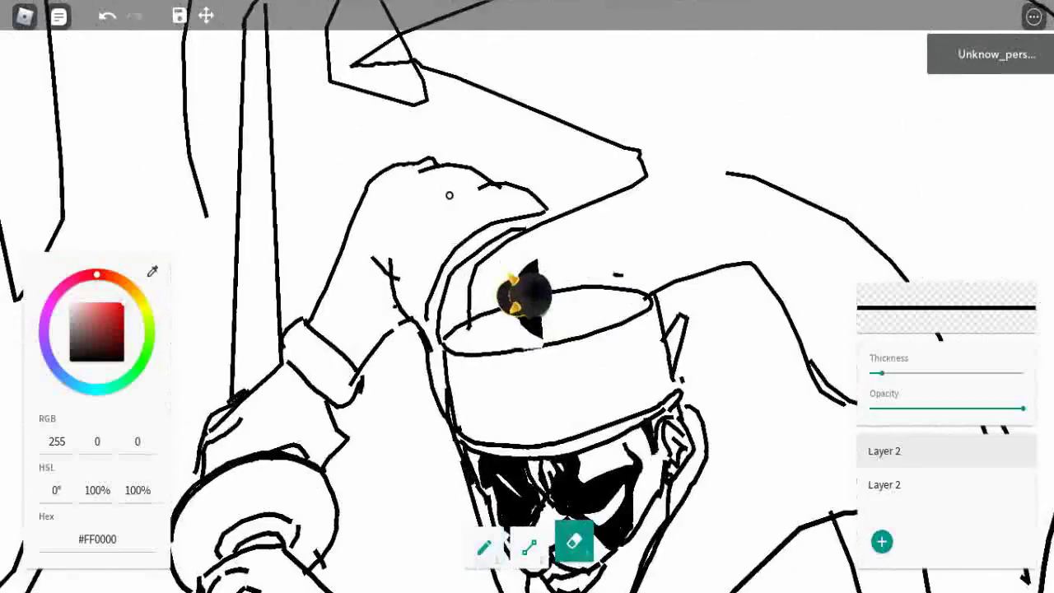
key("b")
scroll(531, 296, "down", 5)
scroll(527, 301, "down", 2)
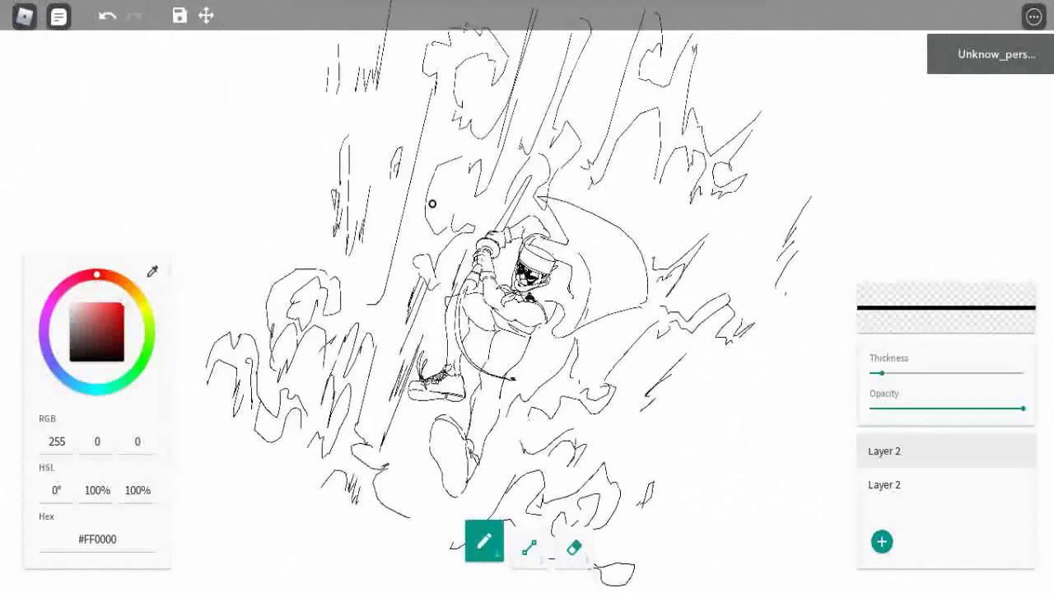
- On the lower Layer 2, fill both halves of the figure's moustache with pink #FB88E3
left_click(885, 485)
scroll(527, 301, "up", 6)
left_click(58, 292)
left_click(95, 304)
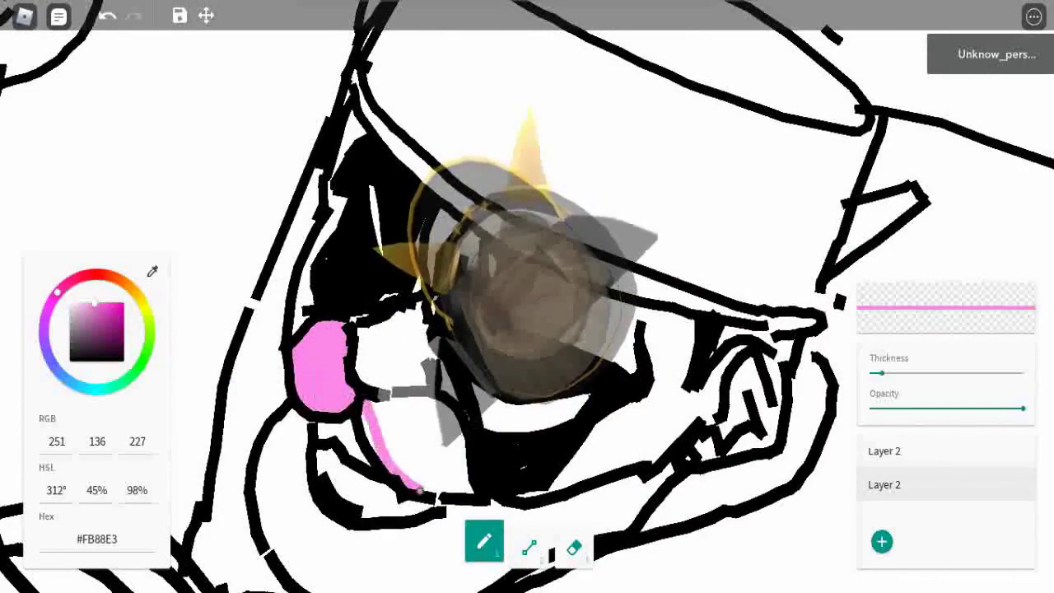
scroll(420, 492, "down", 1)
left_click_drag(305, 387, 362, 428)
- Fill the beard along the jaw with the same pink using a slightly thicker brush
scroll(362, 429, "down", 4)
scroll(406, 357, "up", 4)
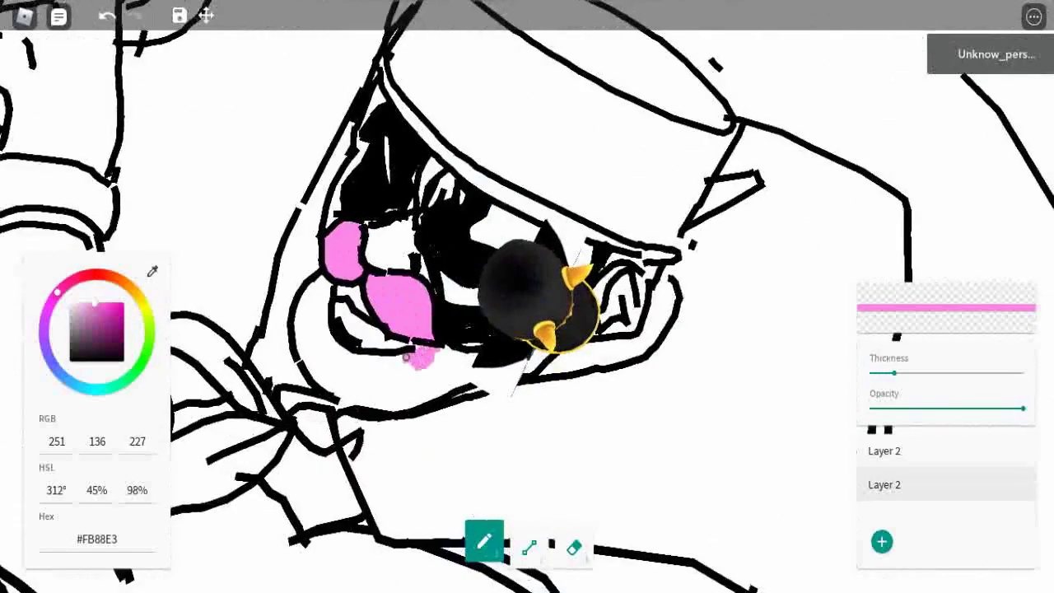
left_click_drag(417, 386, 327, 390)
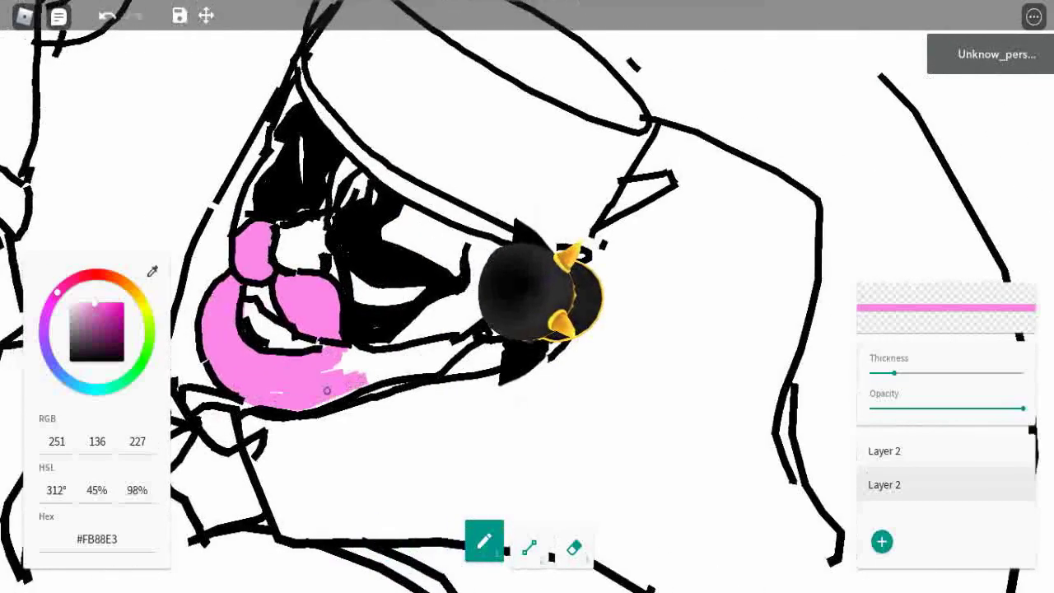
scroll(420, 368, "down", 5)
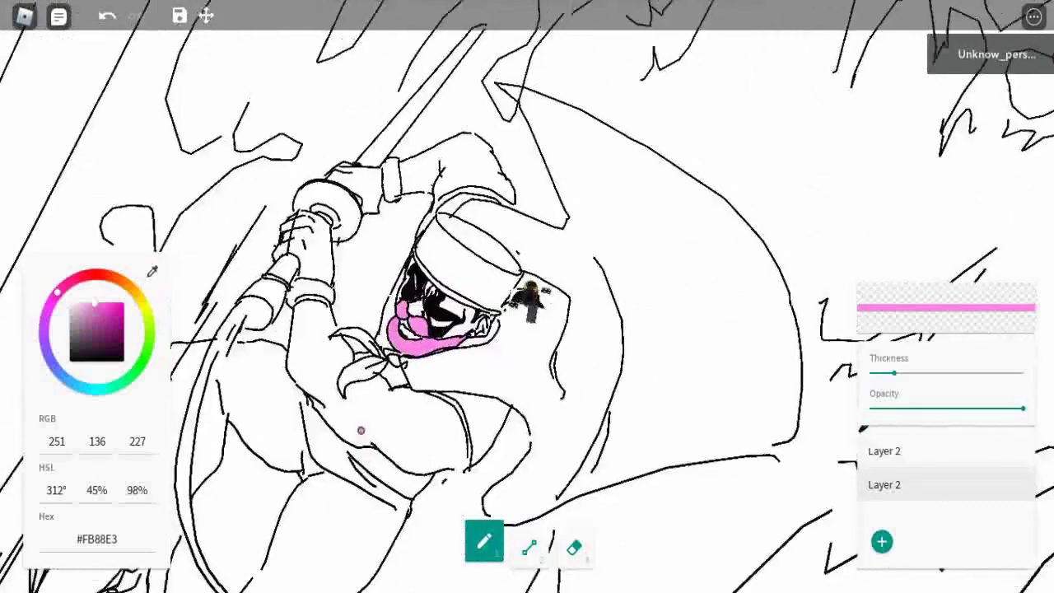
- Add a new layer and paint the shirt beside the face and at the near shoulder light blue #6293FF with a thick brush
scroll(420, 368, "up", 5)
left_click(70, 386)
scroll(527, 329, "up", 2)
left_click_drag(70, 386, 61, 374)
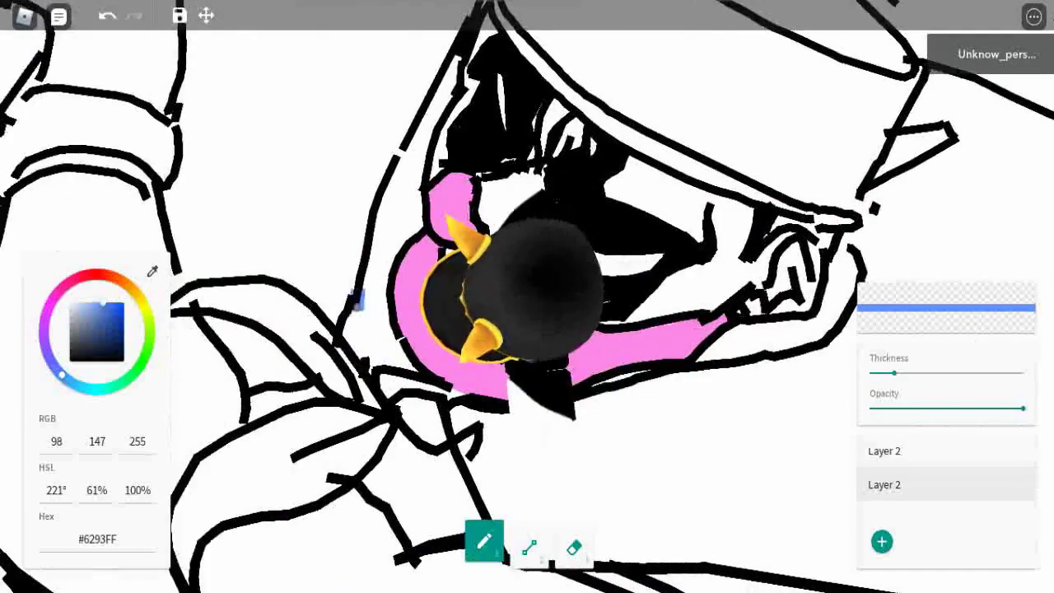
scroll(527, 329, "down", 5)
scroll(527, 329, "up", 5)
left_click_drag(894, 373, 934, 373)
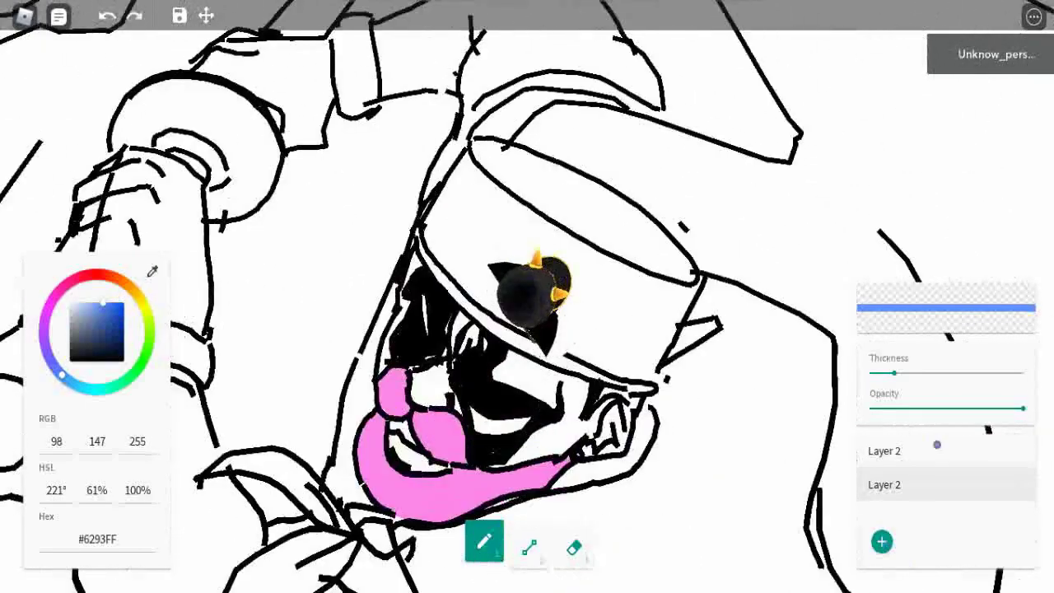
left_click(882, 541)
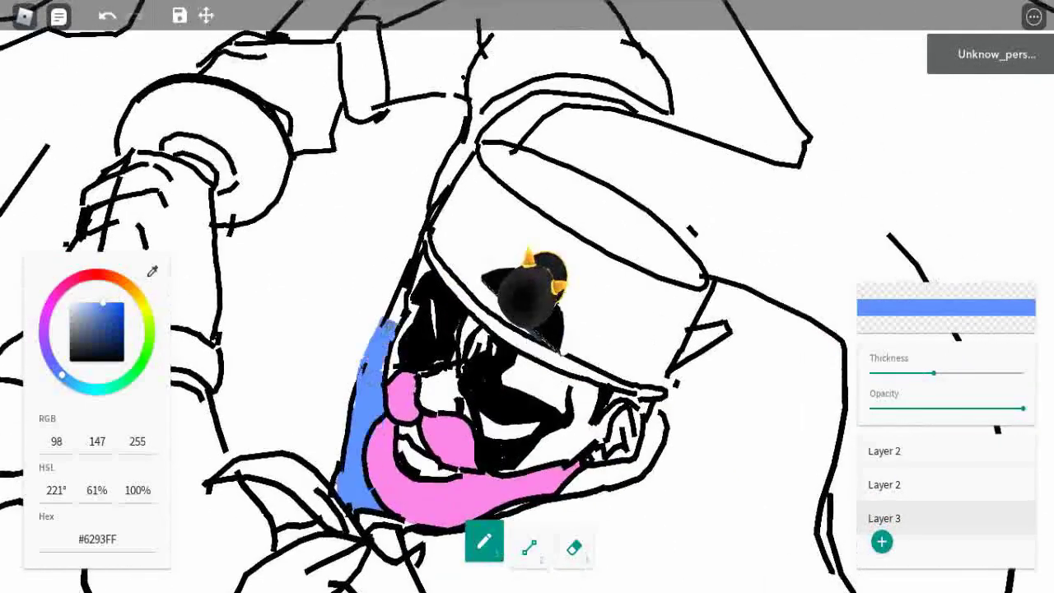
scroll(532, 301, "down", 5)
scroll(535, 292, "up", 5)
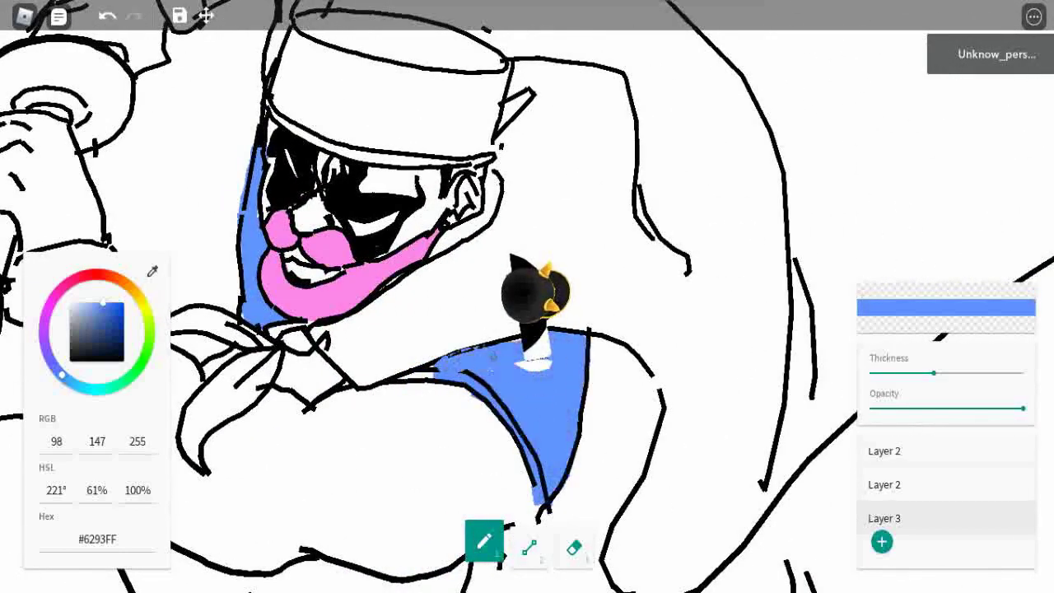
- Fill the narrow shirt strip curving above the hat under the raised arm with blue, using a thinner brush
left_click_drag(934, 374, 888, 373)
scroll(527, 297, "down", 5)
scroll(525, 305, "up", 5)
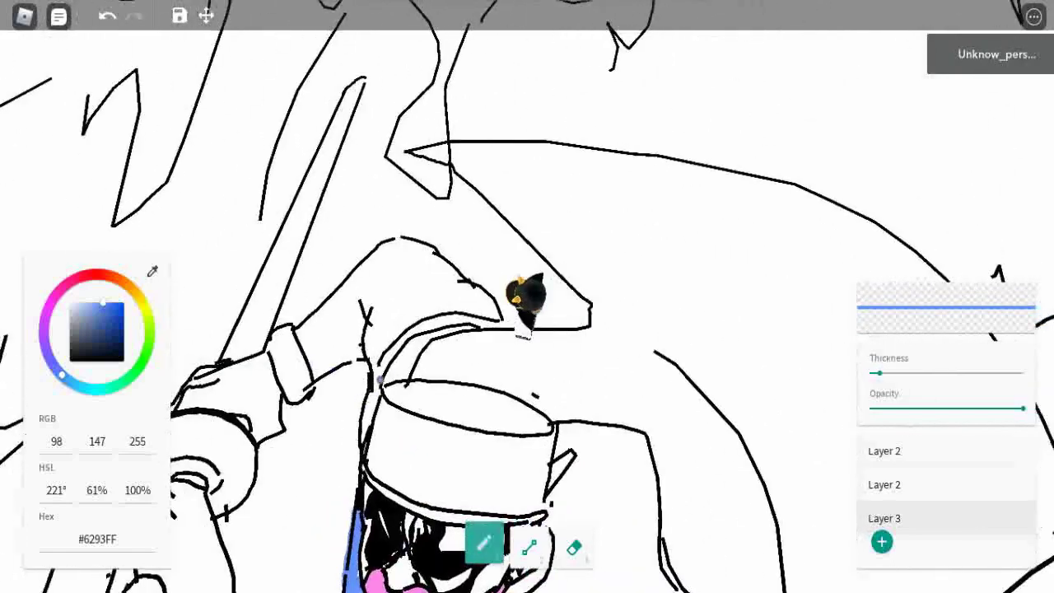
scroll(527, 300, "up", 2)
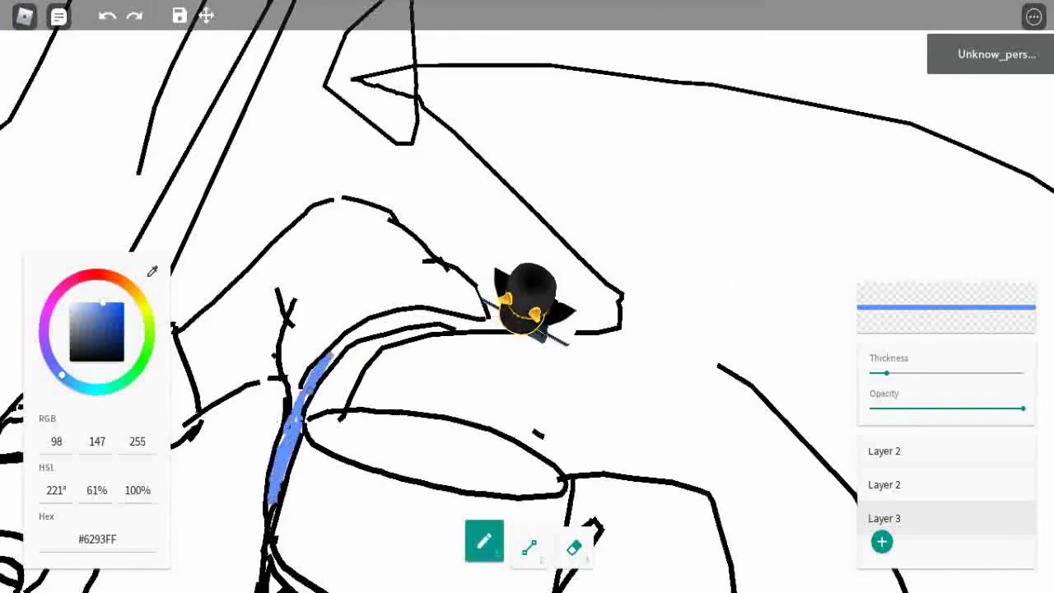
scroll(527, 297, "down", 3)
scroll(532, 297, "up", 3)
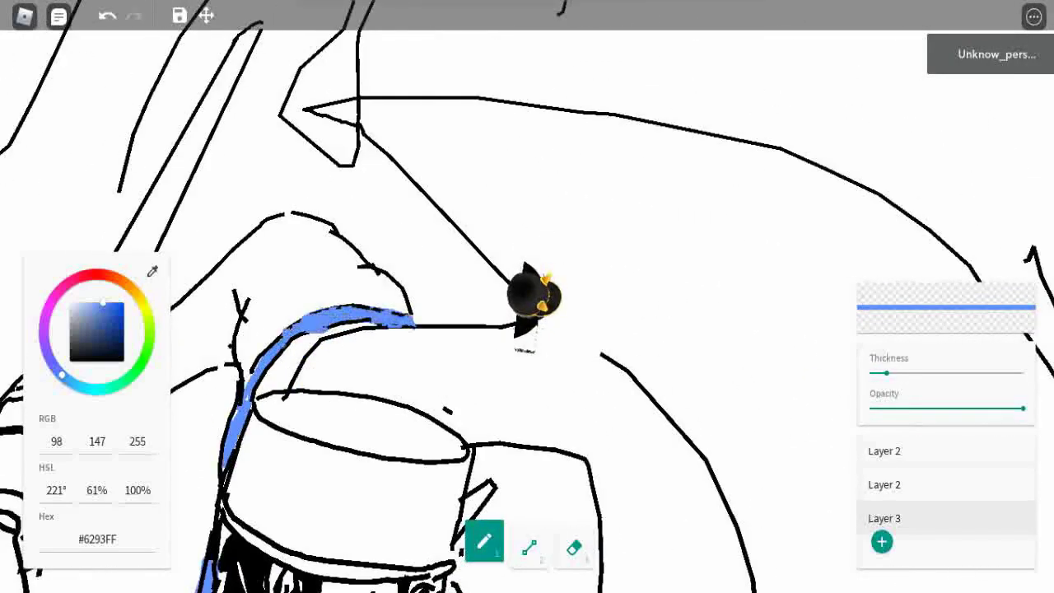
- Fill the small gap behind the figure's ear with blue
scroll(527, 299, "down", 5)
scroll(531, 300, "up", 3)
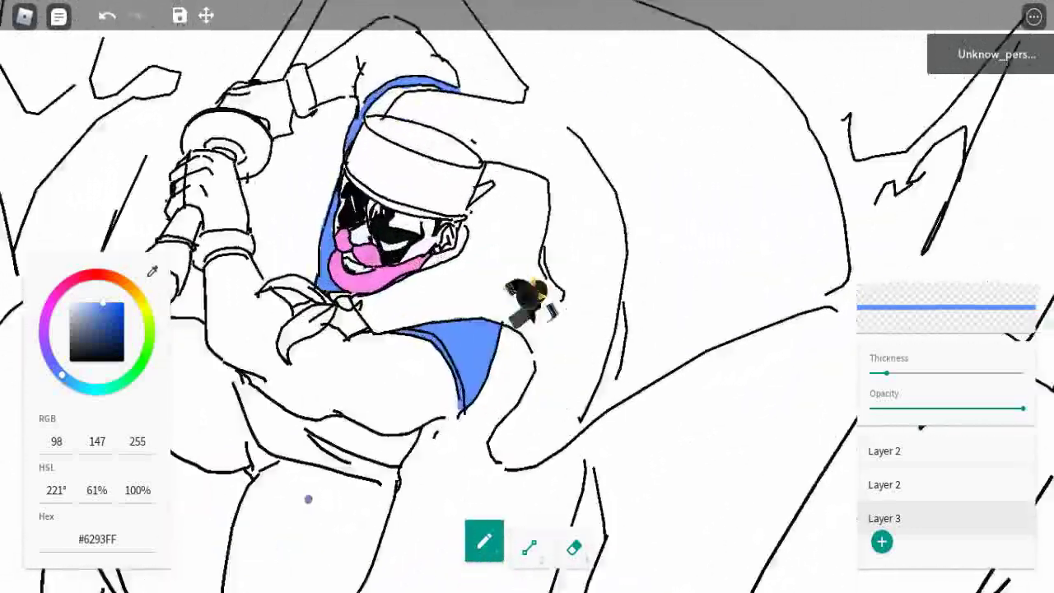
scroll(531, 298, "up", 3)
scroll(532, 297, "down", 5)
scroll(531, 298, "up", 3)
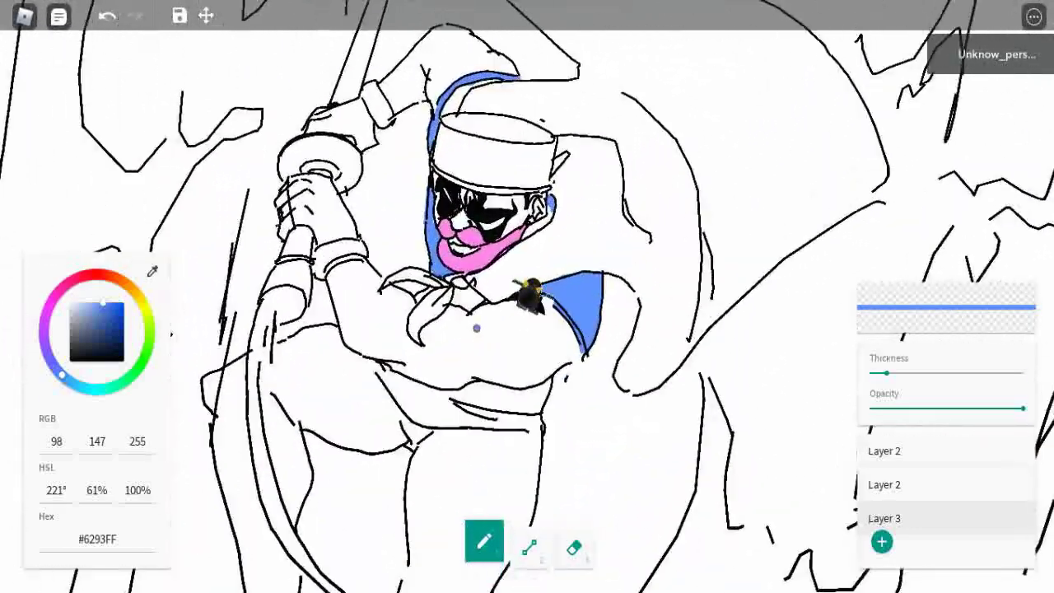
scroll(542, 341, "up", 3)
- Fill the shirt areas between and below the neck scarf's tails with blue
scroll(542, 341, "down", 5)
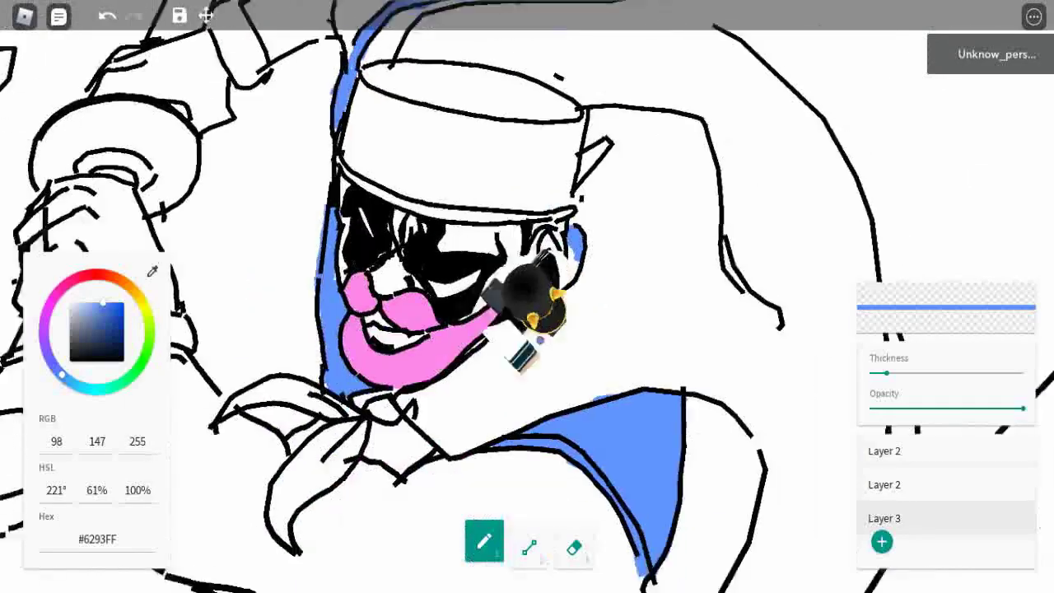
scroll(614, 323, "up", 2)
scroll(614, 323, "up", 2)
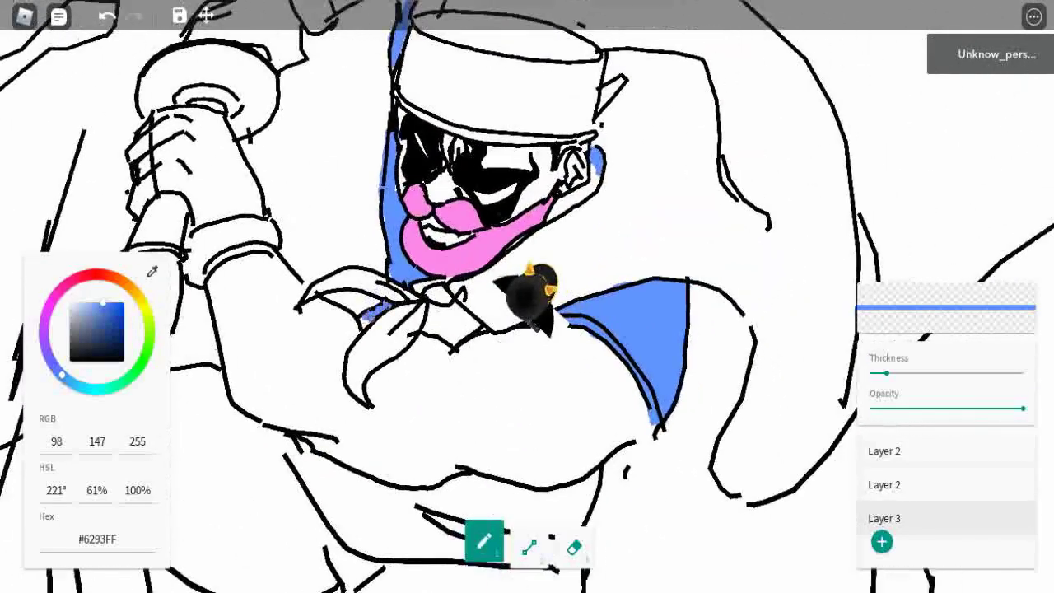
scroll(527, 297, "down", 4)
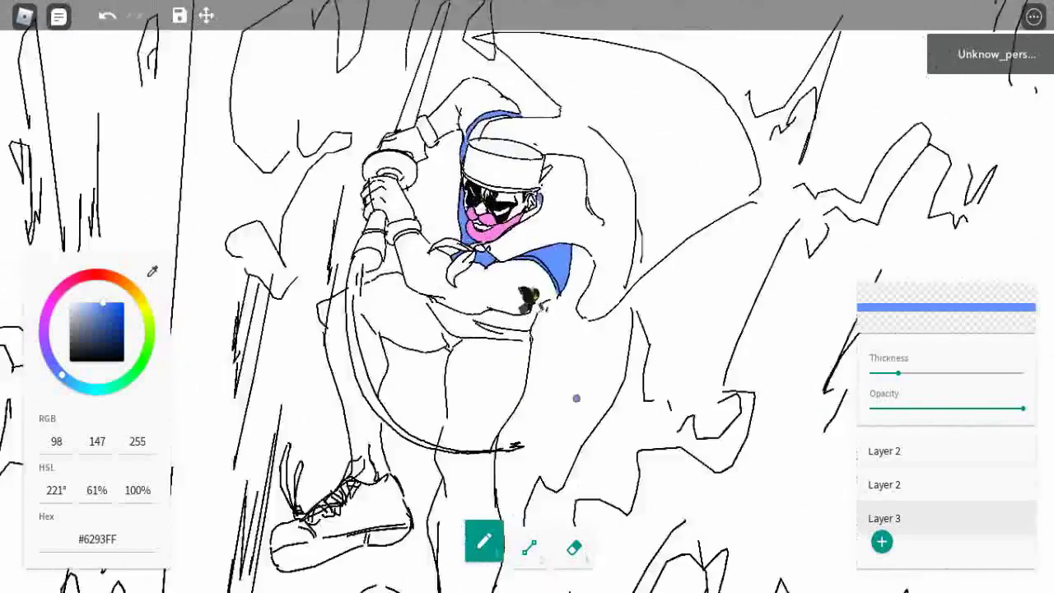
- Paint the shirt's lower torso between the near arm and the waistline blue with a thicker brush
scroll(531, 298, "up", 4)
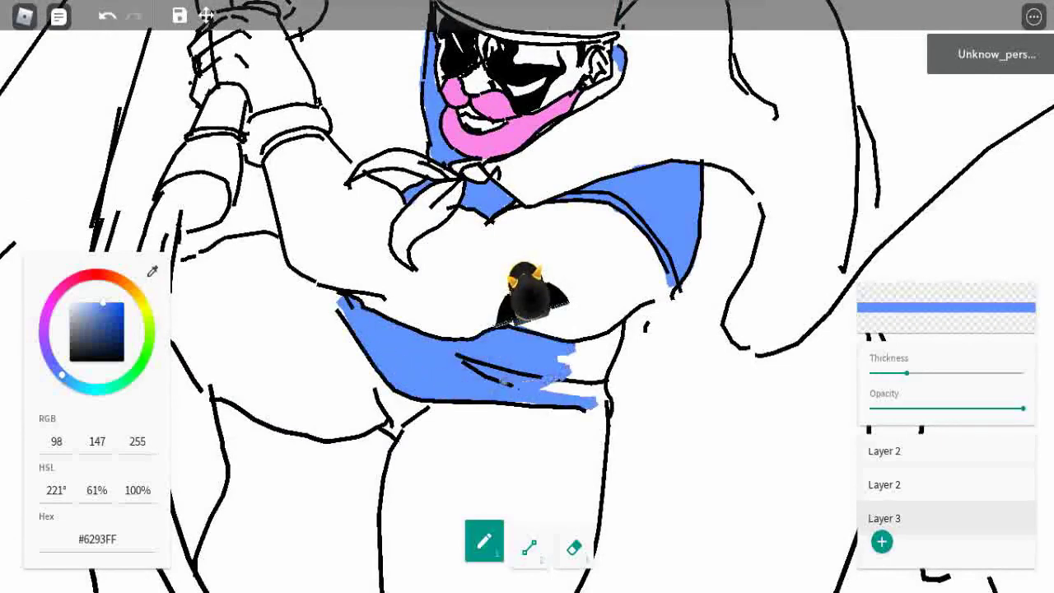
scroll(527, 297, "down", 4)
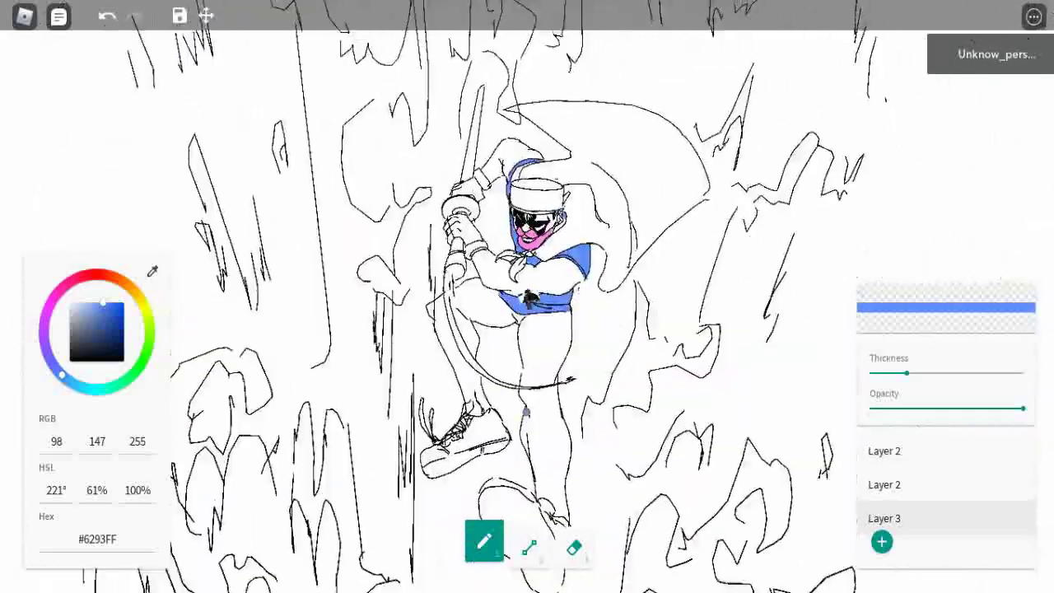
scroll(527, 297, "up", 3)
scroll(527, 297, "down", 1)
scroll(550, 444, "up", 5)
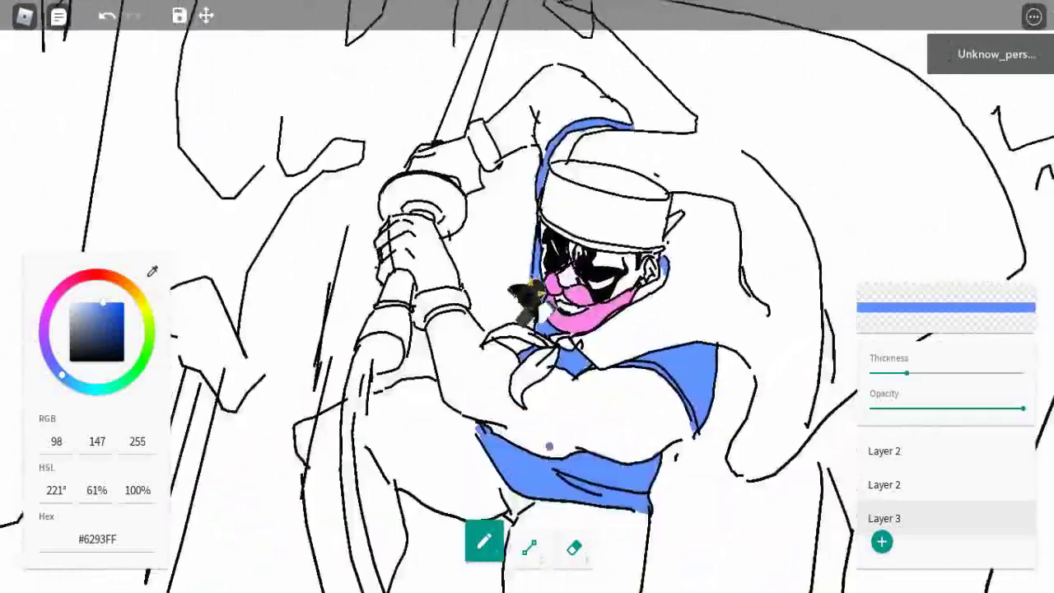
- Add a new layer above the blue one and fill the neck scarf's tails with orange #FBA200
scroll(550, 444, "down", 2)
left_click(882, 541)
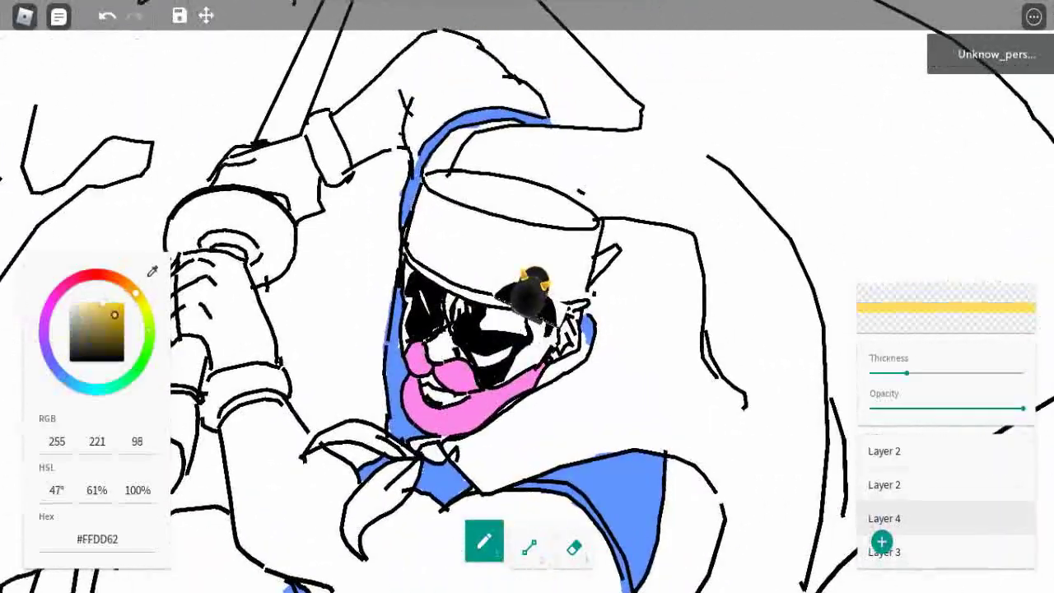
scroll(550, 445, "up", 2)
left_click(124, 303)
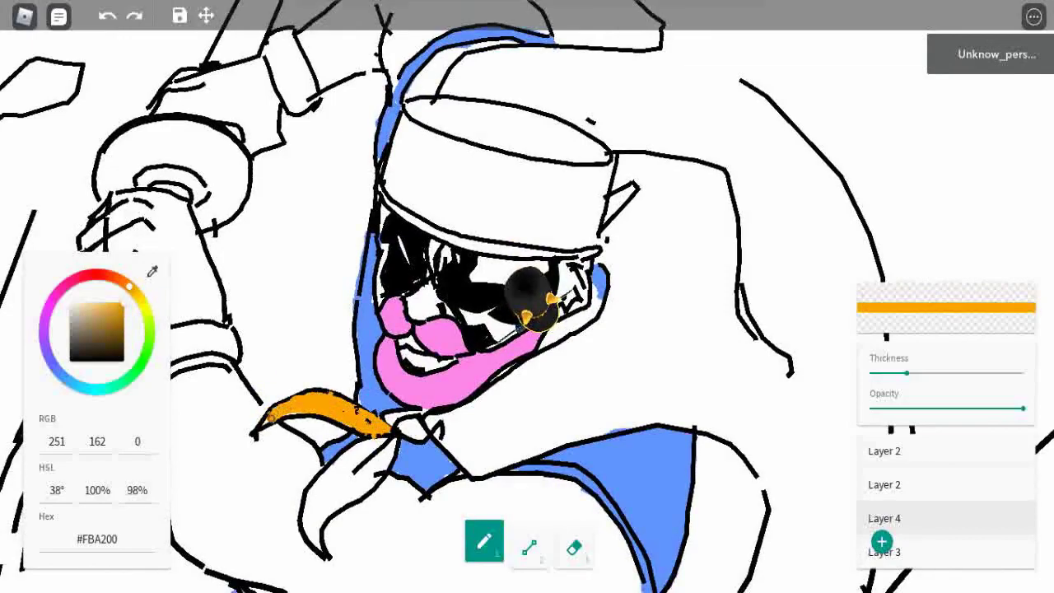
left_click_drag(417, 414, 329, 489)
scroll(607, 259, "down", 5)
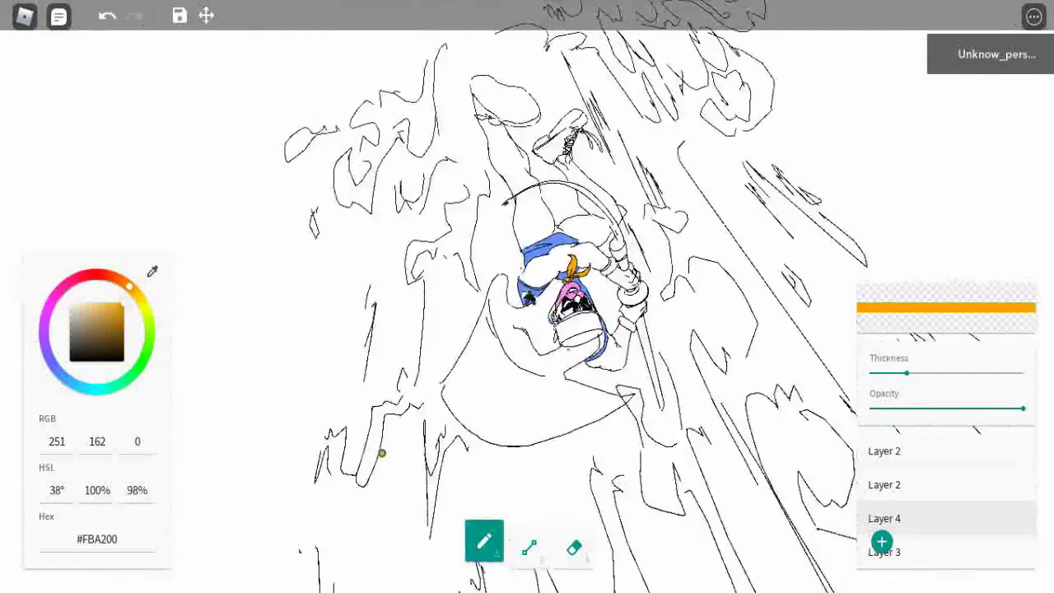
- Paint the start of the cape orange from the scarf knot along the jaw toward the ear with a thicker brush
scroll(634, 264, "up", 5)
left_click_drag(272, 387, 416, 353)
scroll(637, 314, "down", 1)
mouse_move(637, 314)
left_mouse_down()
mouse_move(506, 359)
mouse_move(330, 394)
left_mouse_up()
key("ctrl+z")
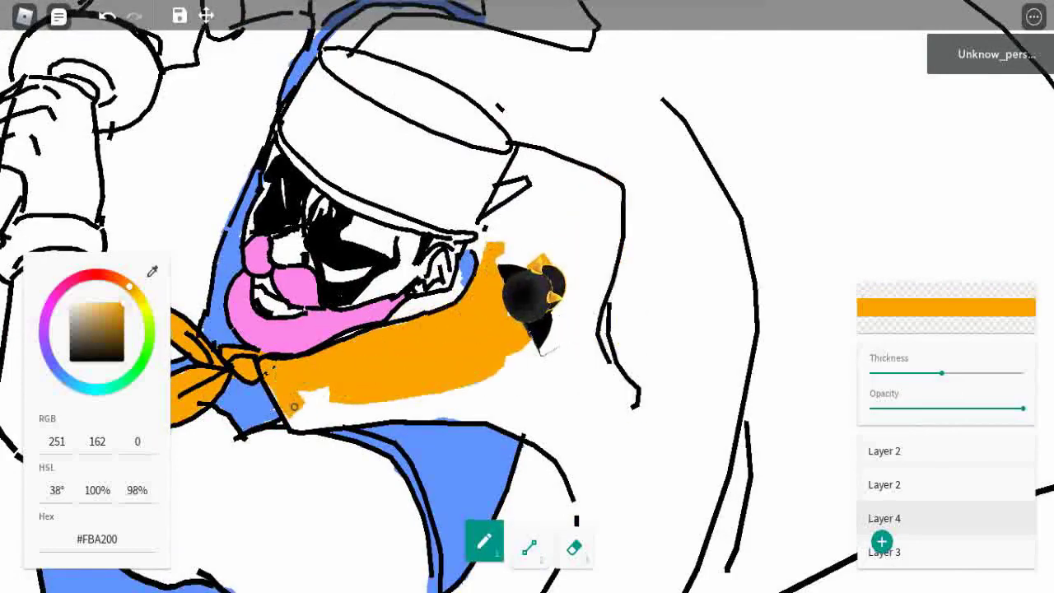
- Set the brush to maximum thickness and extend the orange across the cape's folds behind the head
scroll(340, 423, "down", 5)
scroll(485, 387, "up", 3)
left_click_drag(556, 230, 563, 292)
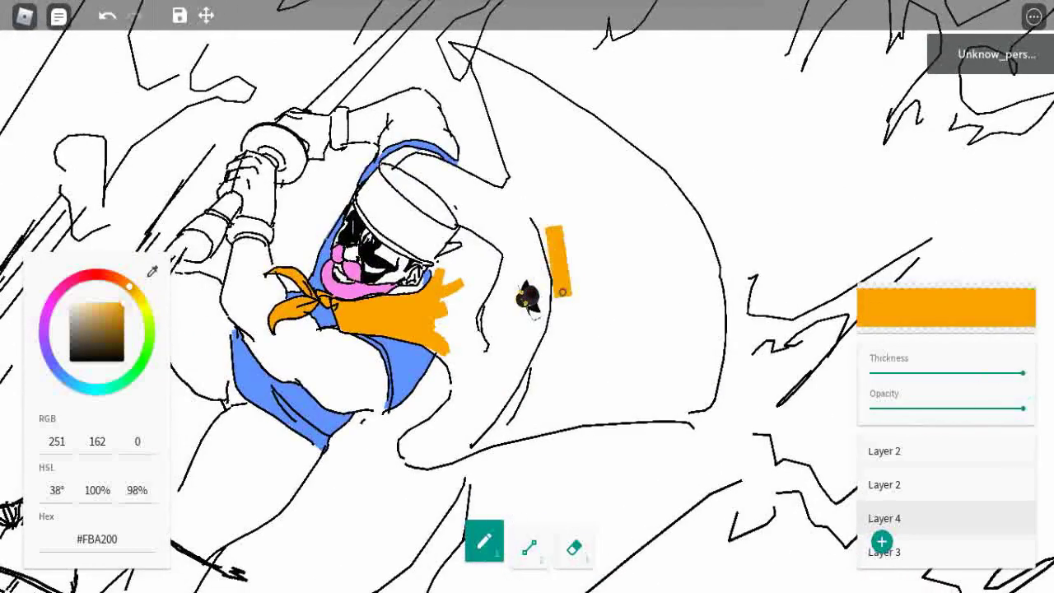
scroll(527, 298, "down", 3)
scroll(527, 301, "up", 3)
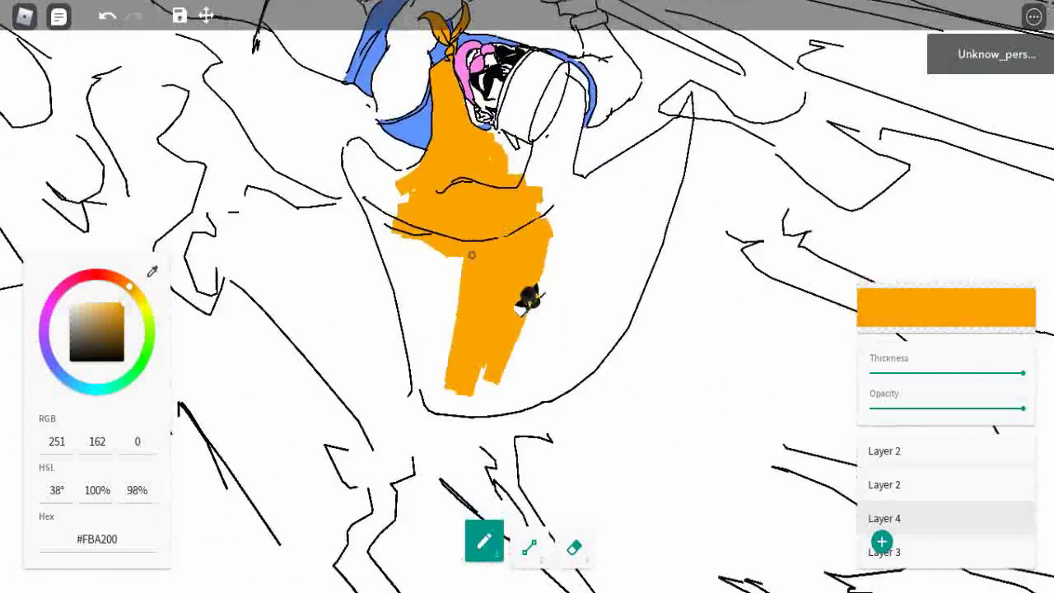
- Undo the last orange stroke and fill the cape's inner folds, shoulder flap and nearest side edge with orange
key("ctrl+z")
left_click_drag(396, 304, 425, 388)
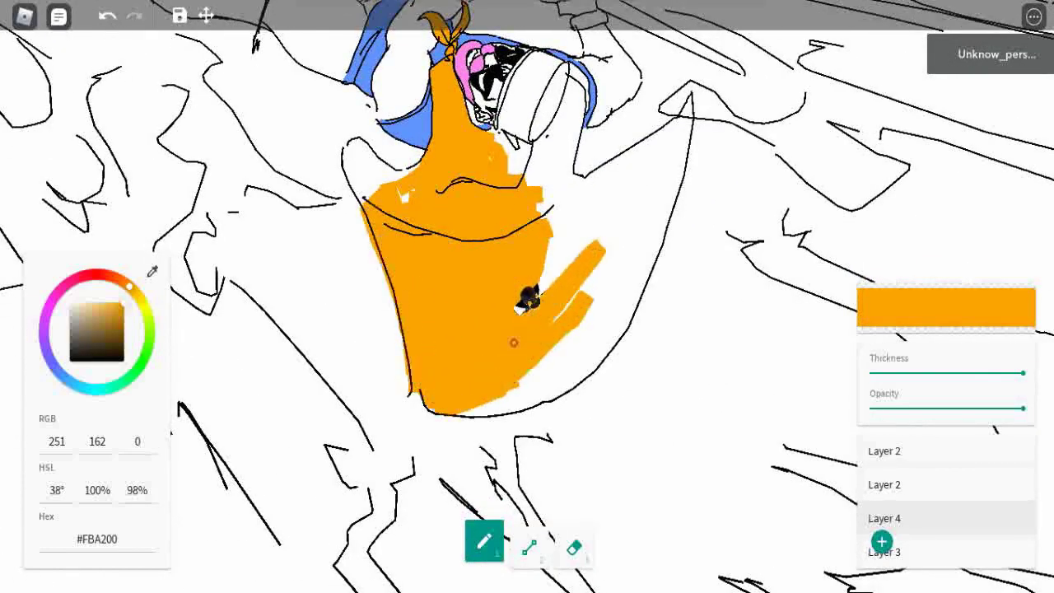
scroll(513, 342, "up", 5)
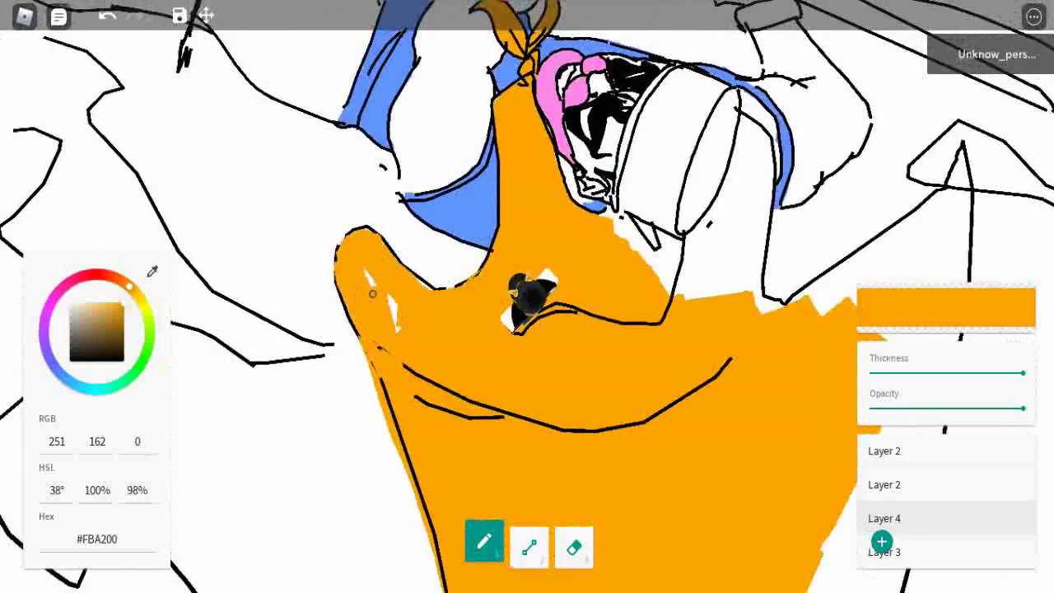
scroll(372, 293, "down", 3)
scroll(556, 405, "up", 3)
scroll(412, 247, "up", 2)
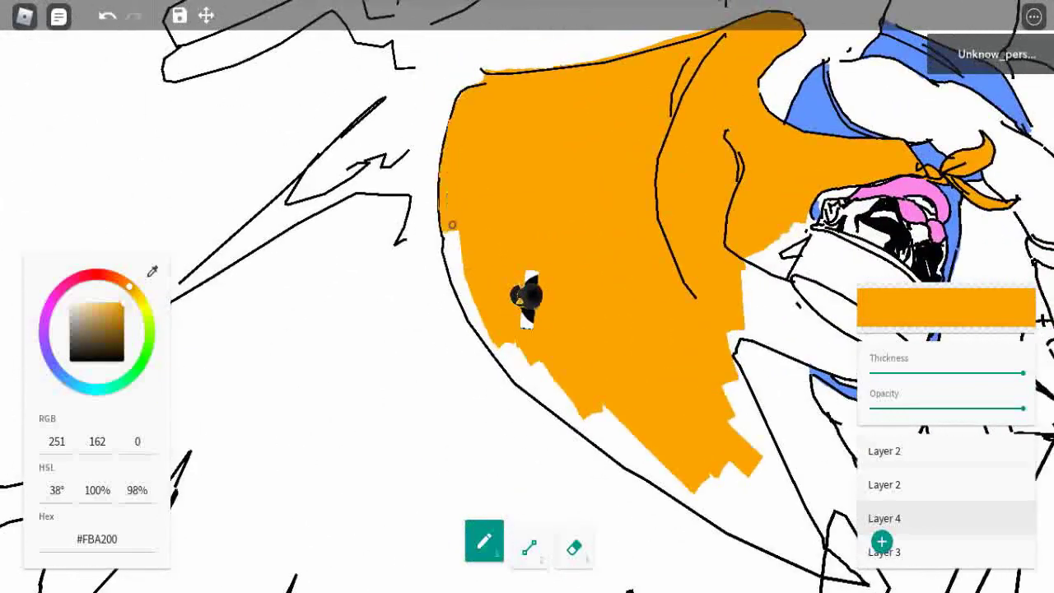
- Continue the orange along the cape's outer edge to its pointed tip and into the area behind the hat
scroll(528, 298, "down", 5)
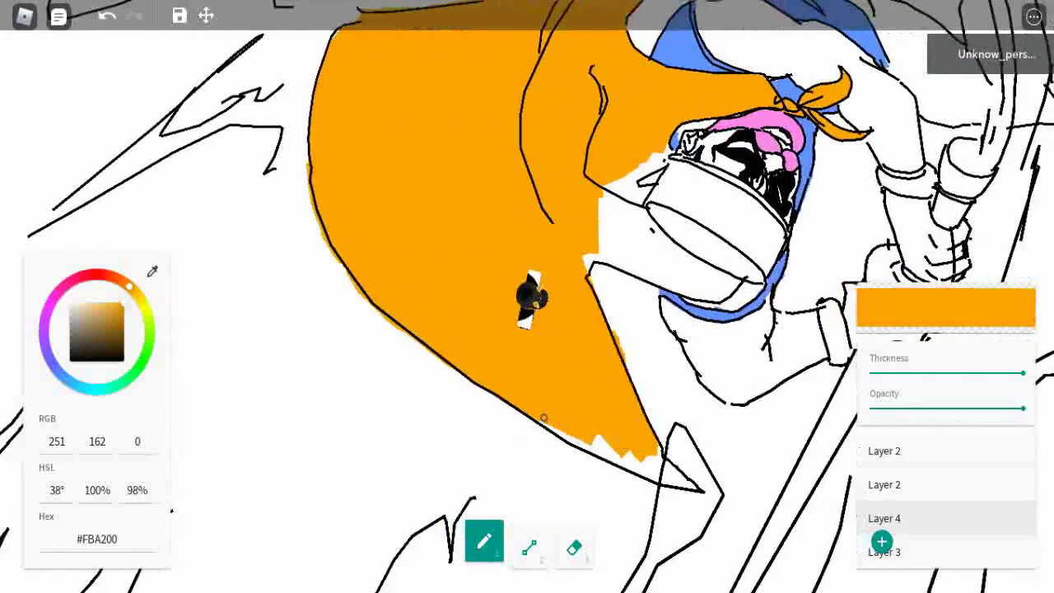
scroll(528, 298, "up", 4)
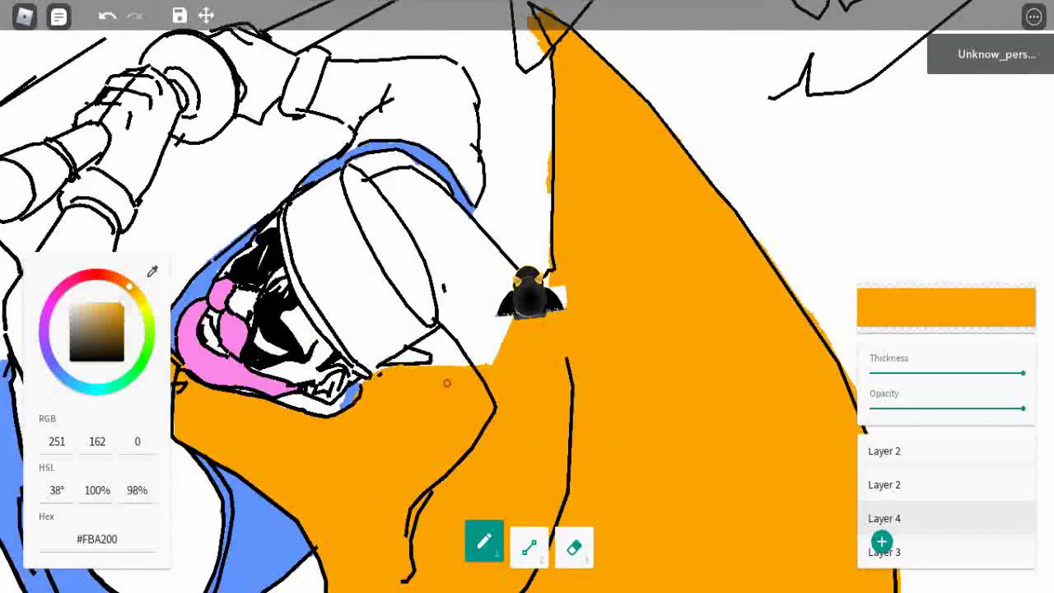
scroll(527, 299, "down", 2)
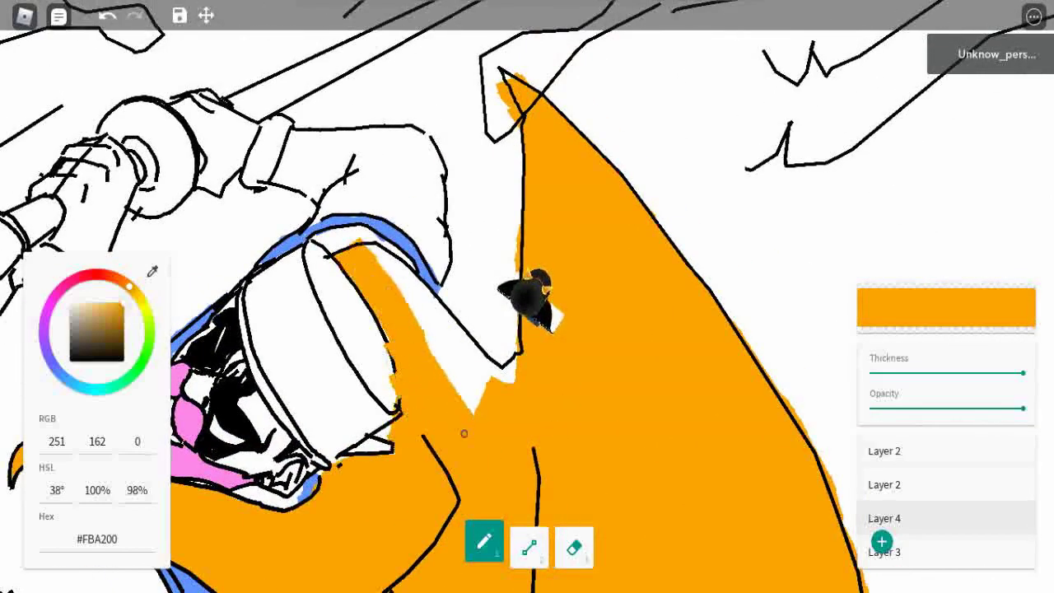
scroll(529, 373, "up", 3)
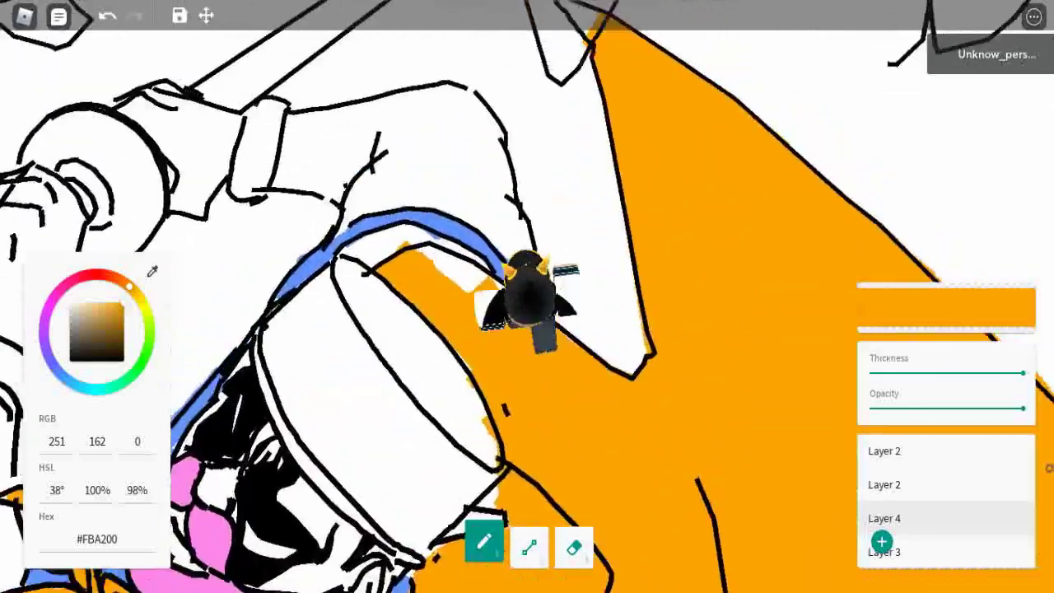
- Erase the orange overspill around the hat with a thinner eraser and touch up small gaps near the ear with a thin brush
left_click_drag(1023, 373, 895, 375)
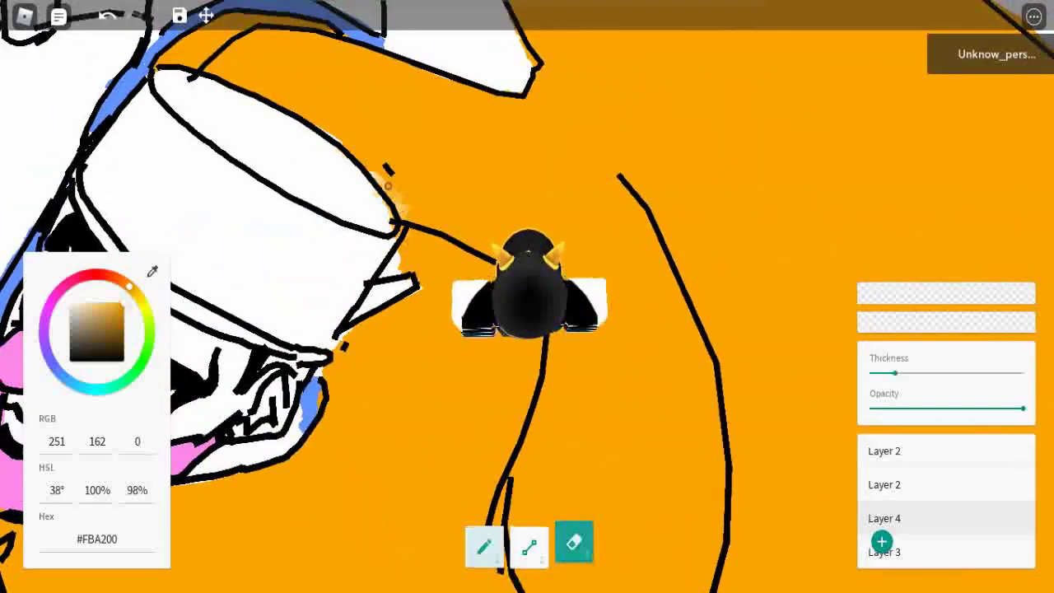
left_click(484, 544)
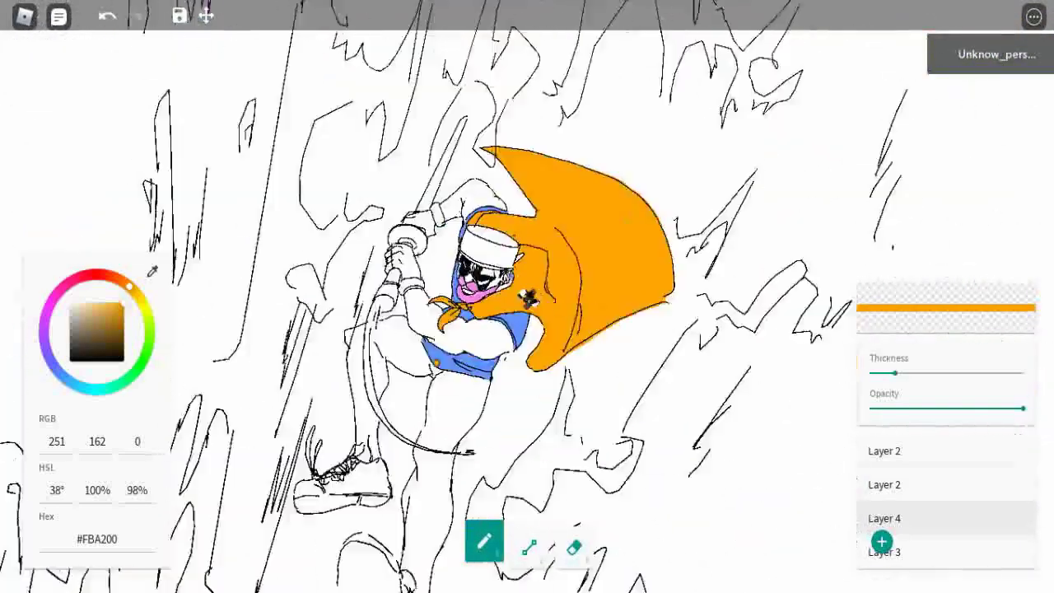
left_click_drag(896, 373, 874, 372)
left_click(928, 458)
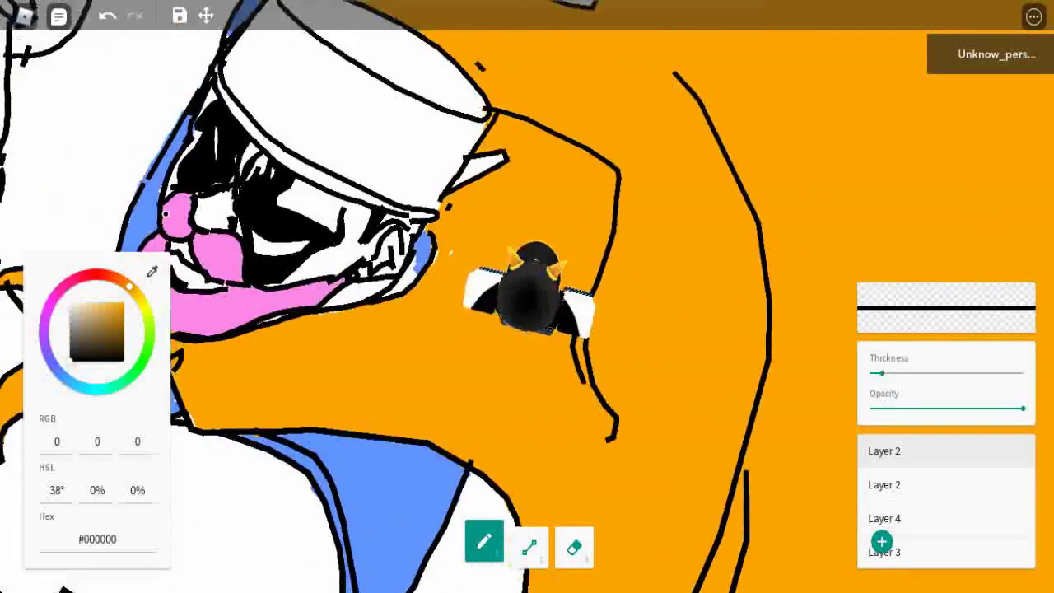
left_click(928, 518)
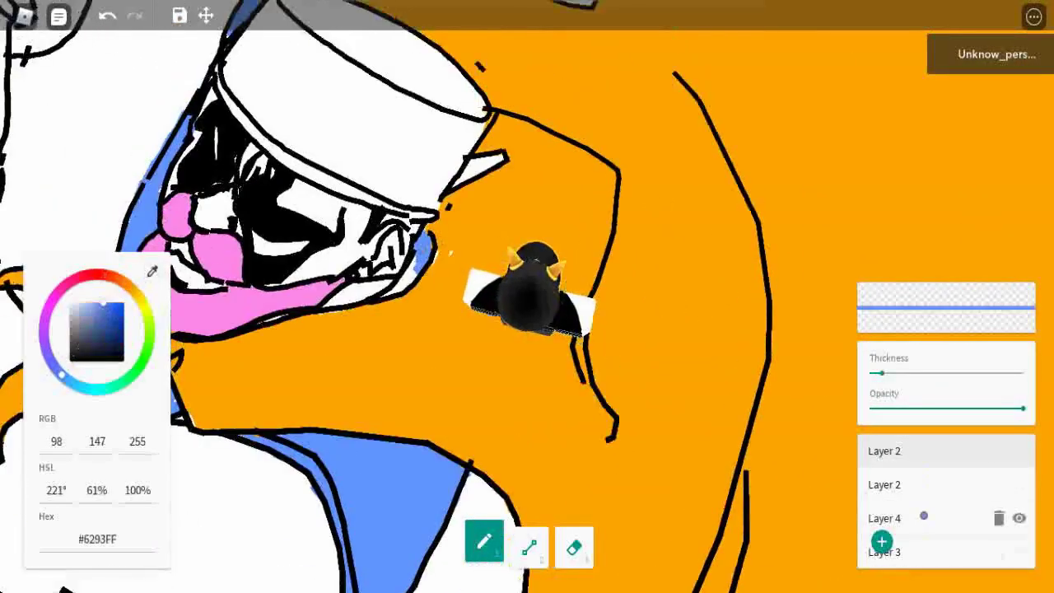
left_click(928, 552)
left_click(928, 518)
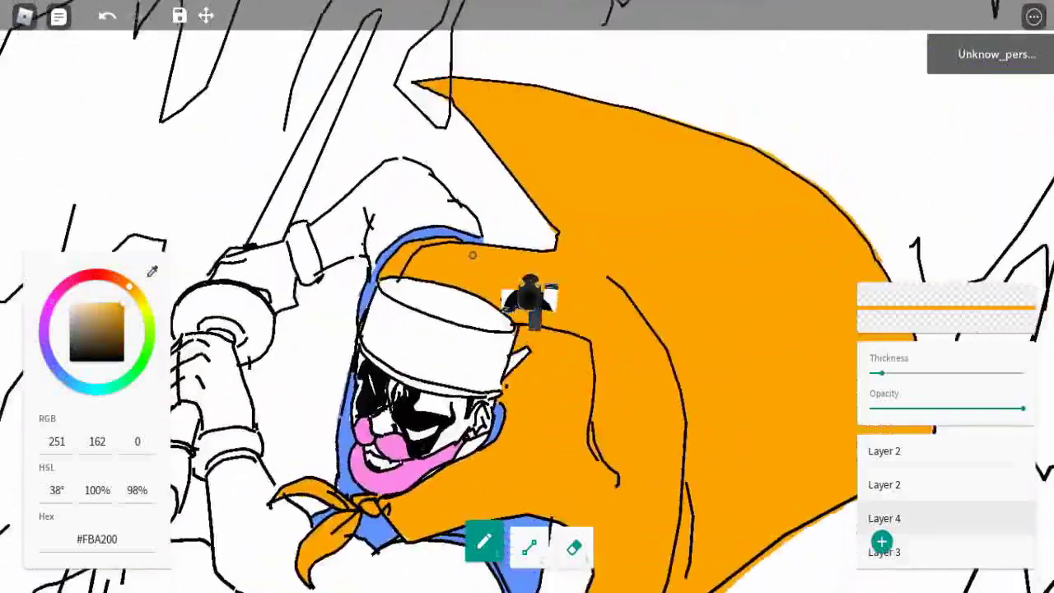
- Ink extra black lines beside the scarf's tails on the line-art layer and add two curved white stripes along the cape
left_click(928, 450)
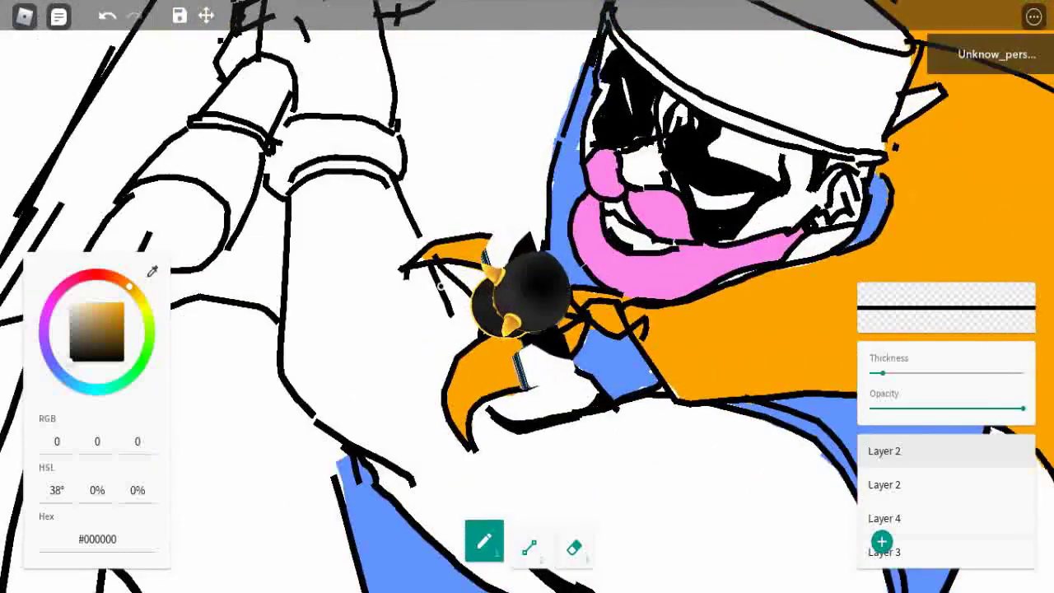
key("e")
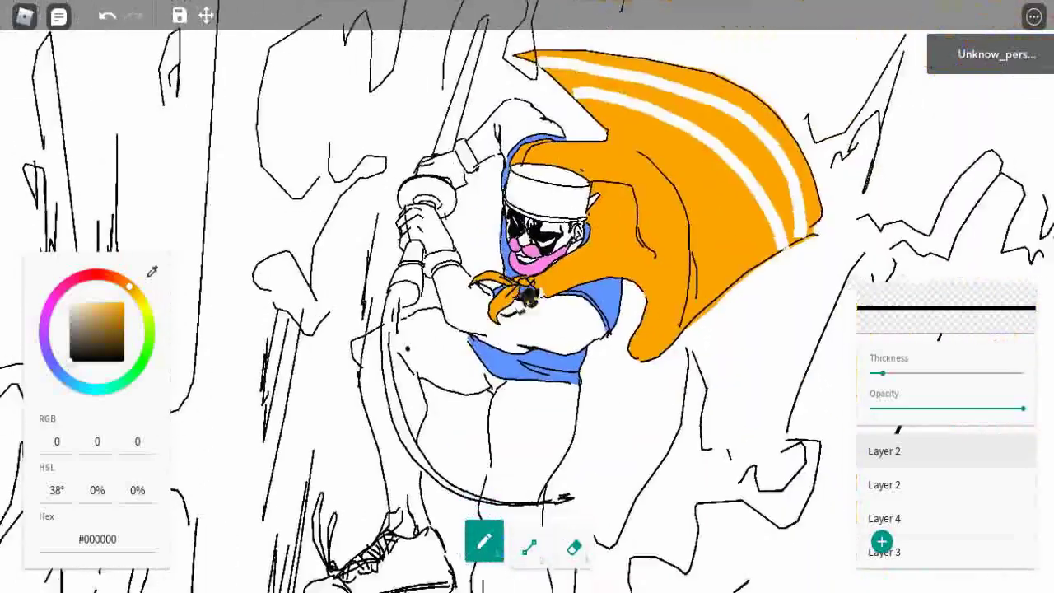
- Add a new layer beneath the other colours and paint the straight trouser leg grey #AEAEAE with a thicker brush
left_click(882, 541)
left_click(71, 321)
left_click_drag(883, 374, 962, 373)
mouse_move(581, 266)
left_mouse_down()
mouse_move(527, 330)
mouse_move(472, 344)
left_mouse_up()
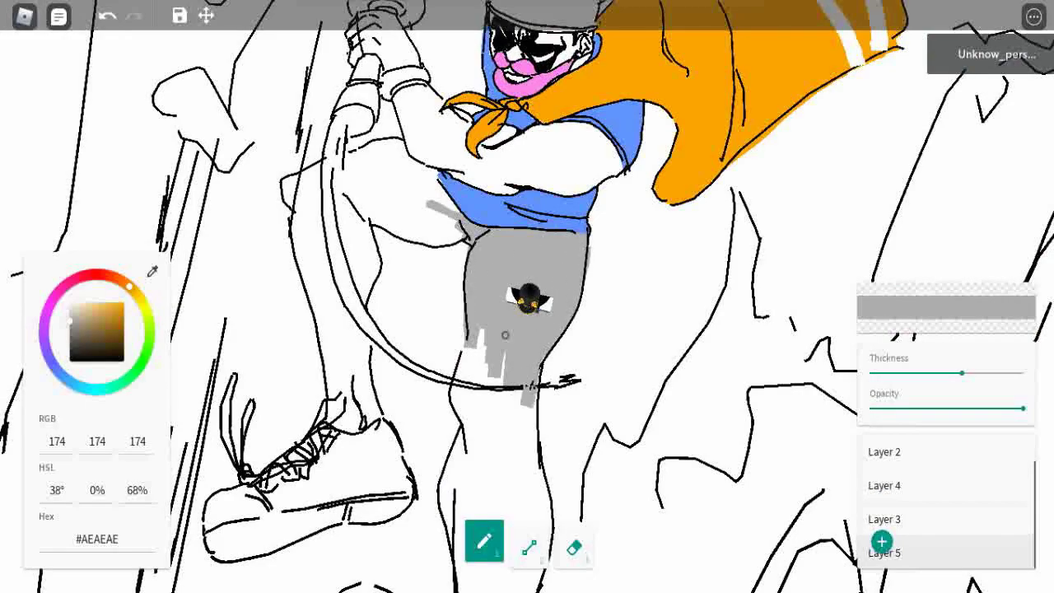
mouse_move(490, 444)
left_mouse_down()
mouse_move(537, 503)
mouse_move(459, 162)
left_mouse_up()
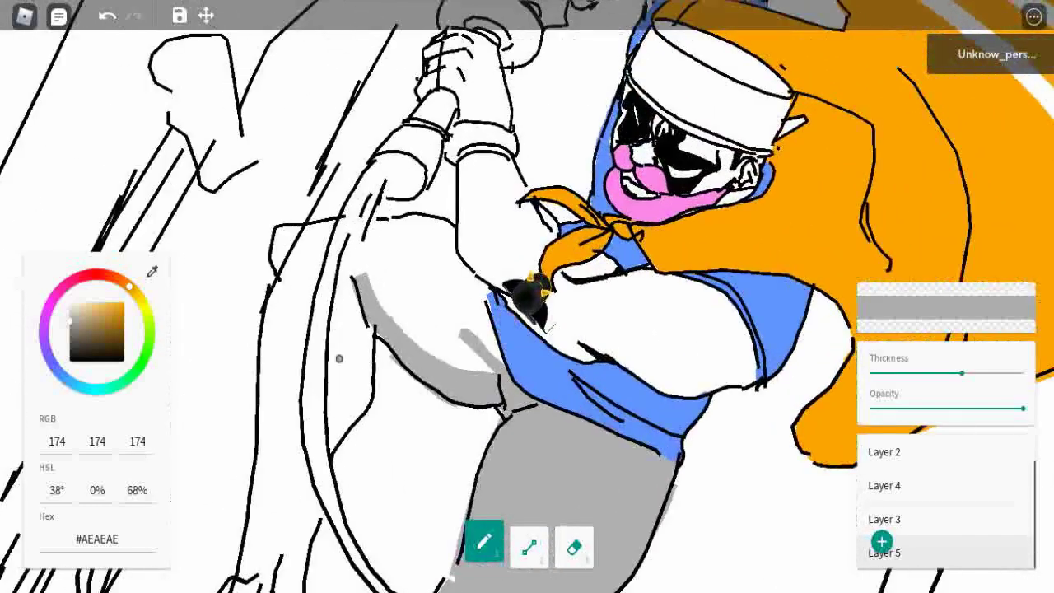
- Fill the raised leg's thigh with grey up to the forearm and erase the overspill along its upper edge
mouse_move(360, 276)
left_mouse_down()
mouse_move(470, 349)
mouse_move(453, 370)
left_mouse_up()
left_click_drag(401, 349, 372, 347)
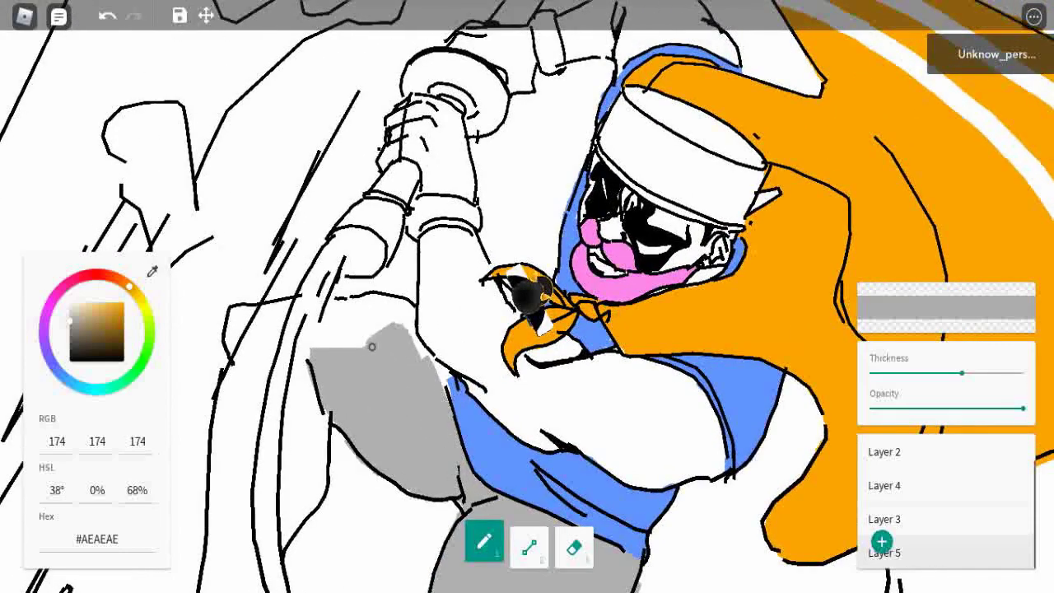
key("3")
mouse_move(345, 305)
left_mouse_down()
mouse_move(387, 296)
mouse_move(407, 316)
left_mouse_up()
key("1")
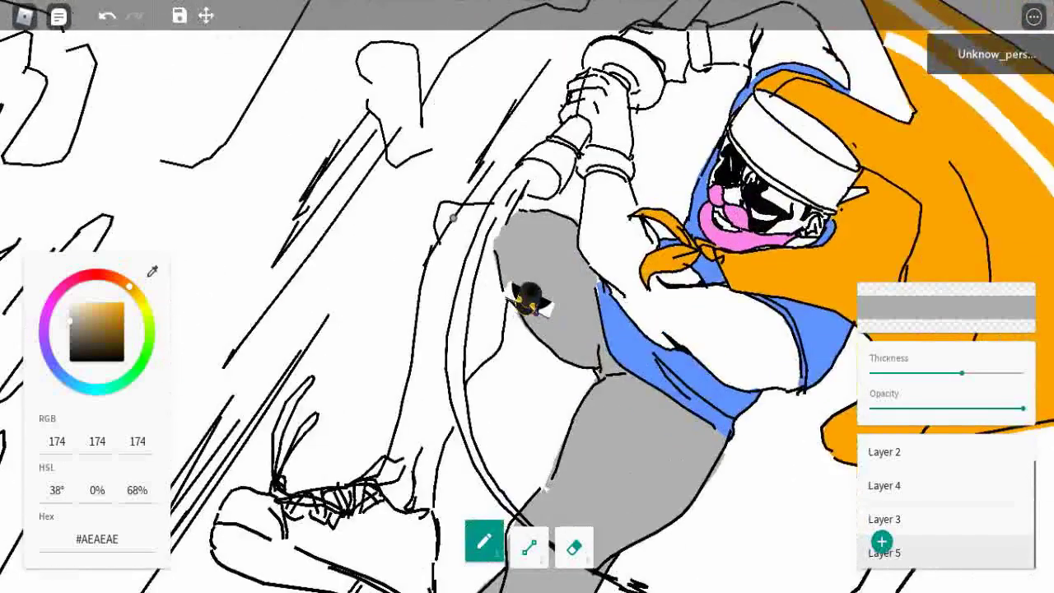
- Paint the raised leg's knee and shin grey down to the shoe, including the area beside the curved strip
left_click_drag(444, 257, 492, 206)
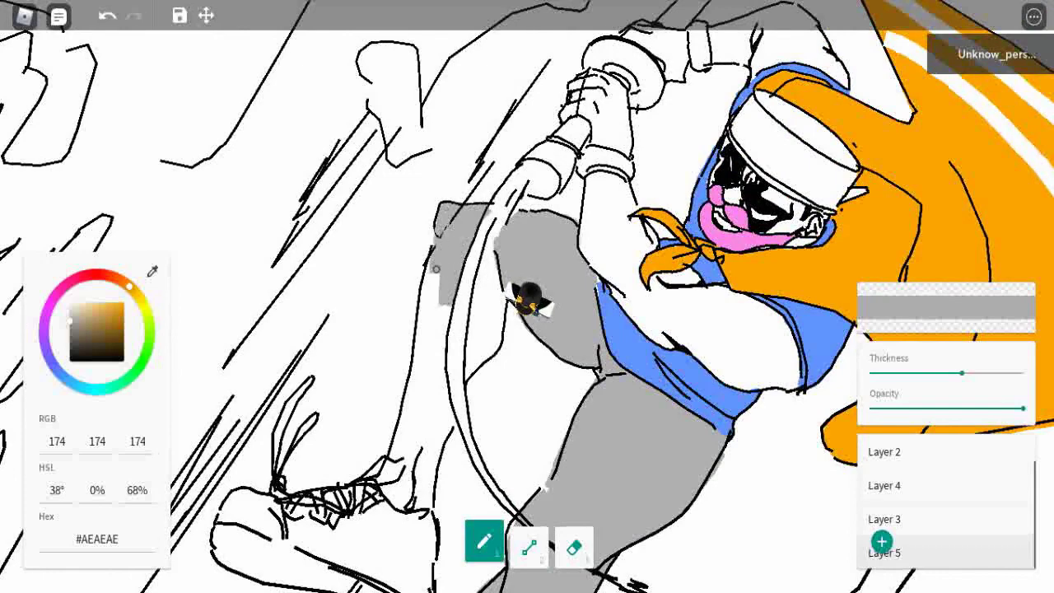
left_click_drag(417, 411, 404, 259)
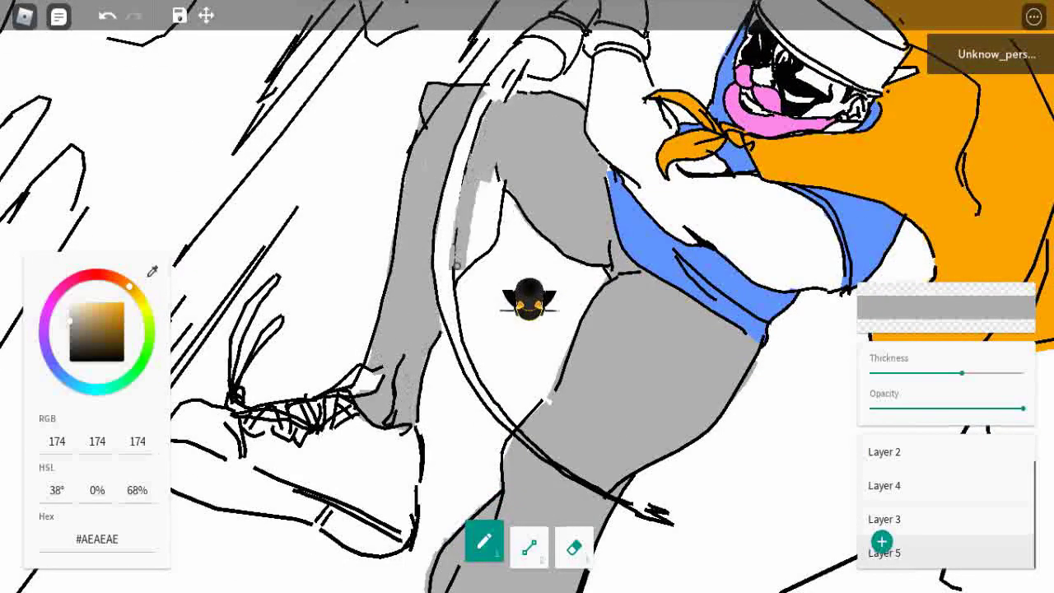
scroll(530, 302, "down", 5)
- Fill both gloves and their cuffs with orange #FBA200 on Layer 3
scroll(530, 302, "up", 8)
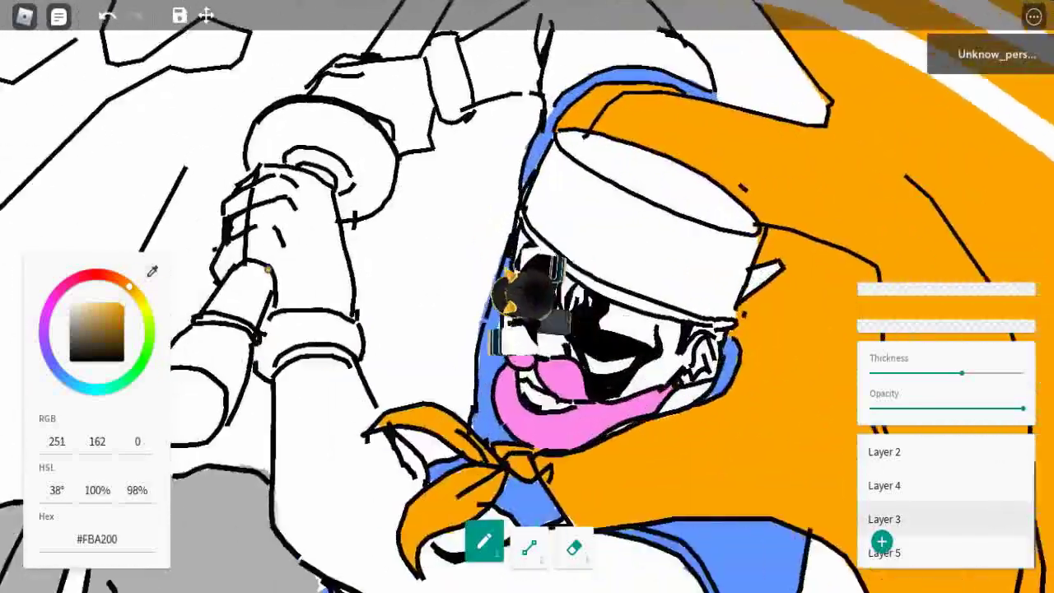
mouse_move(268, 269)
left_mouse_down()
mouse_move(290, 212)
mouse_move(314, 324)
left_mouse_up()
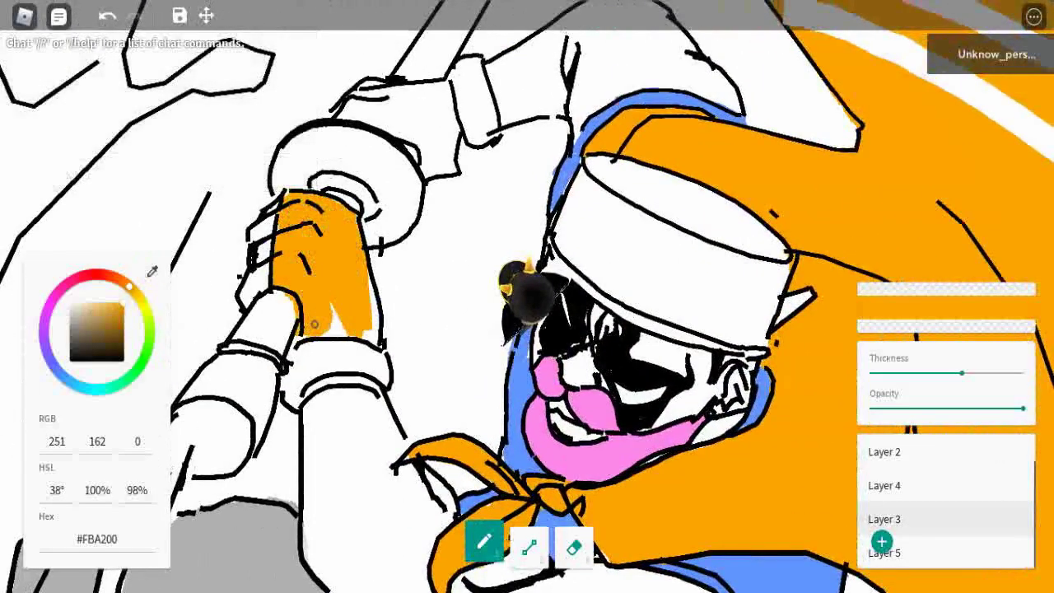
mouse_move(355, 351)
left_mouse_down()
mouse_move(329, 247)
mouse_move(392, 226)
left_mouse_up()
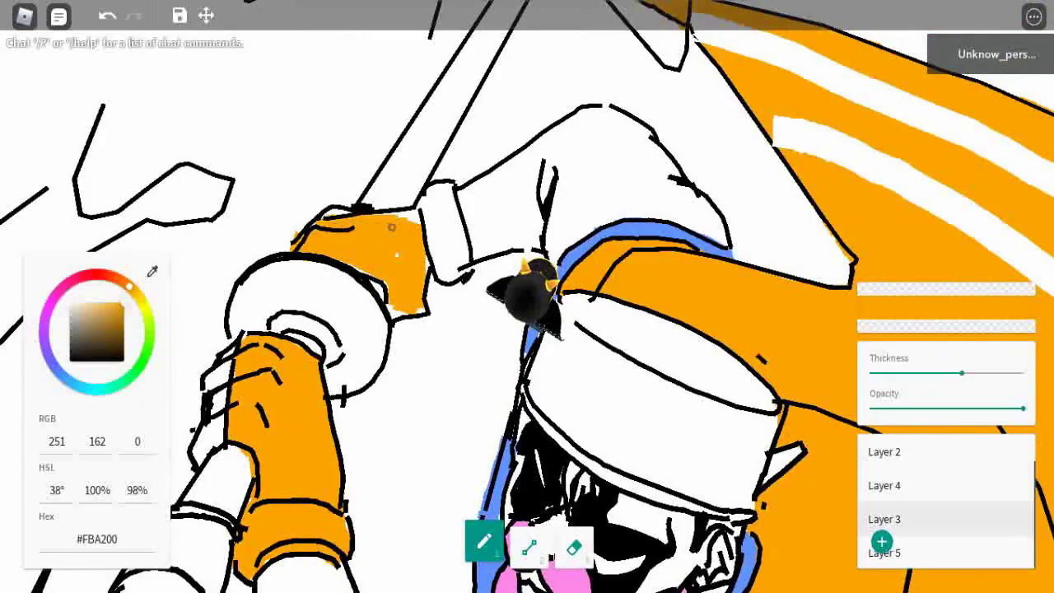
scroll(527, 296, "down", 5)
scroll(528, 297, "up", 5)
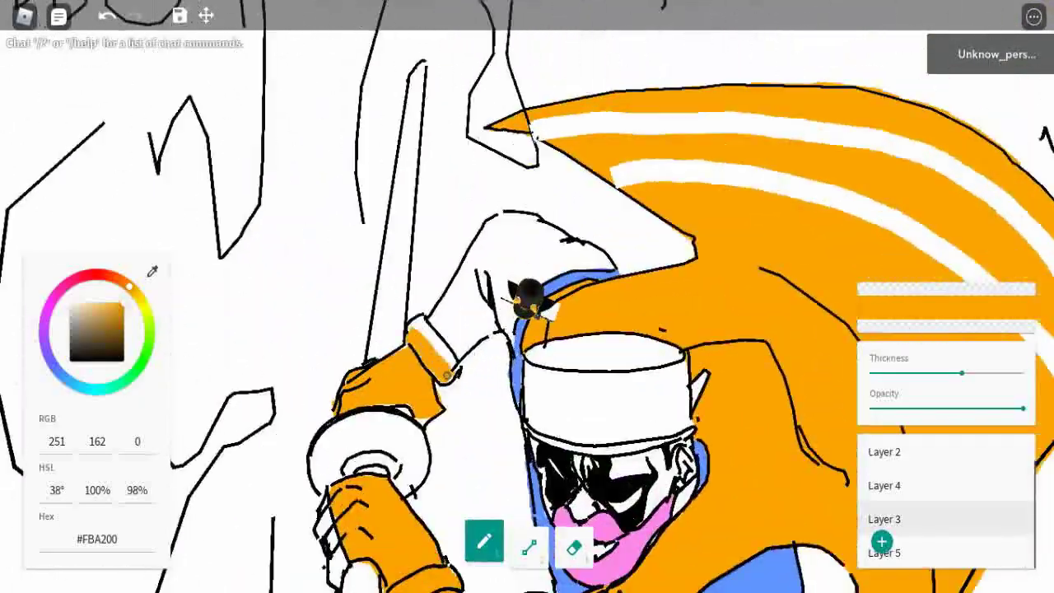
scroll(527, 296, "down", 5)
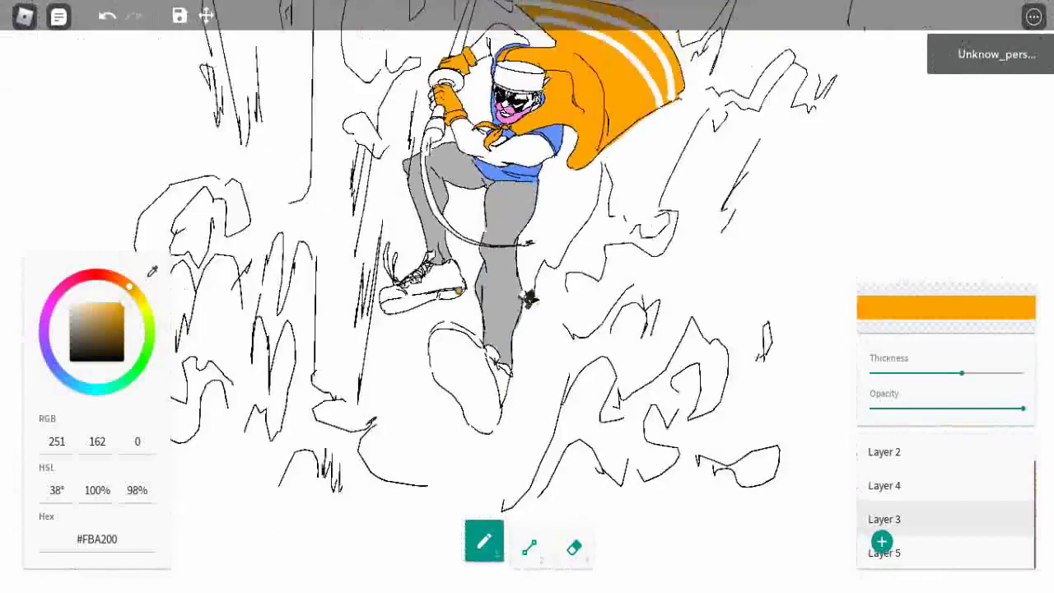
- Add a new layer beneath the line art and paint the wide end of the curved strip below the gloves yellow #FBFF00
scroll(527, 296, "up", 5)
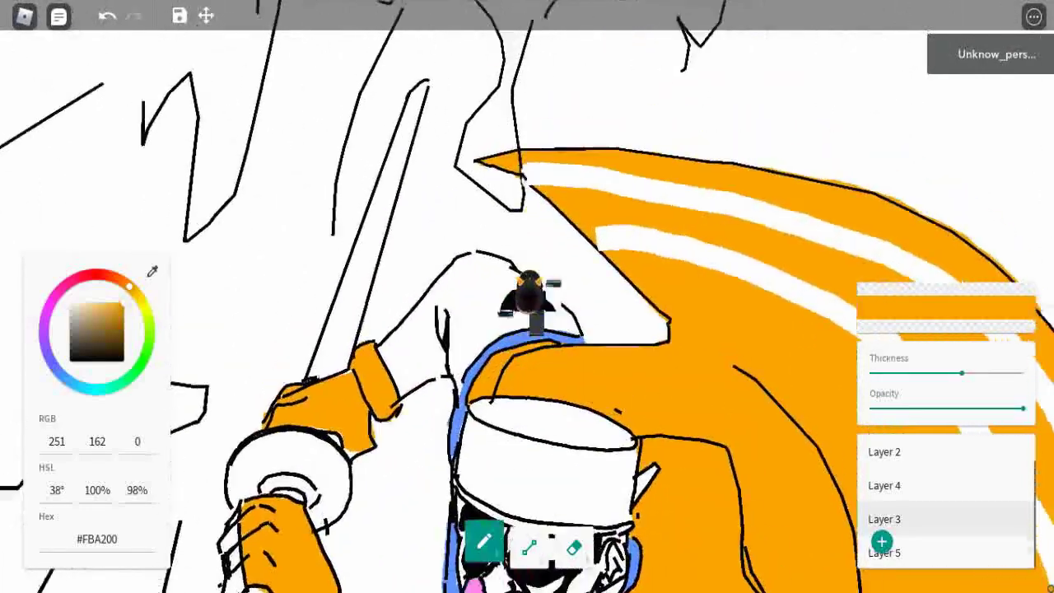
scroll(918, 448, "up", 1)
scroll(918, 449, "up", 1)
scroll(344, 285, "up", 3)
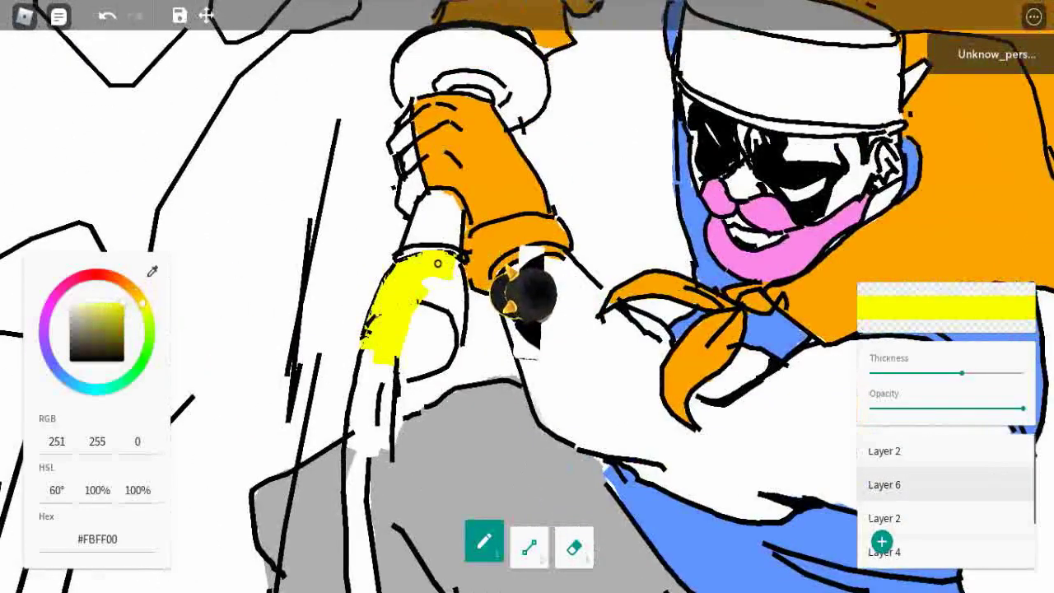
scroll(368, 395, "down", 3)
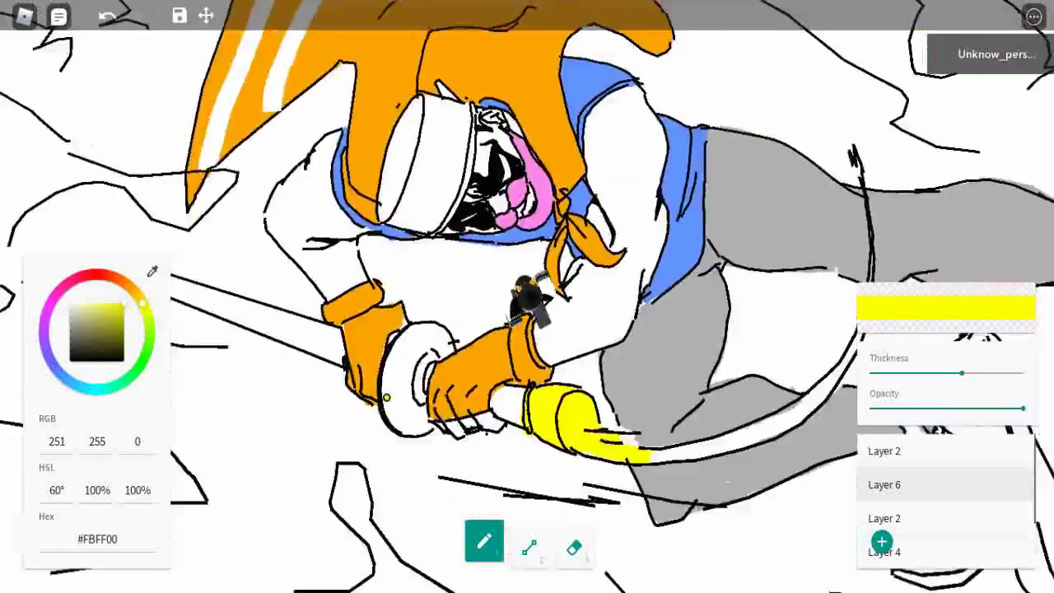
- Extend the yellow down the curved strip across both legs toward its tip with a thinner brush
scroll(368, 395, "up", 5)
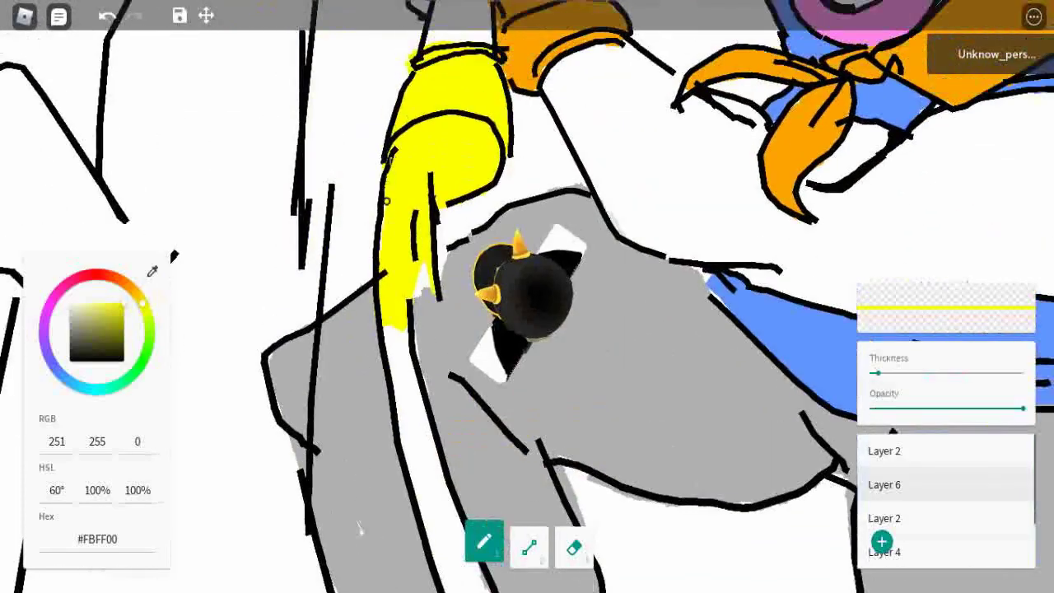
scroll(365, 460, "down", 3)
scroll(392, 201, "up", 3)
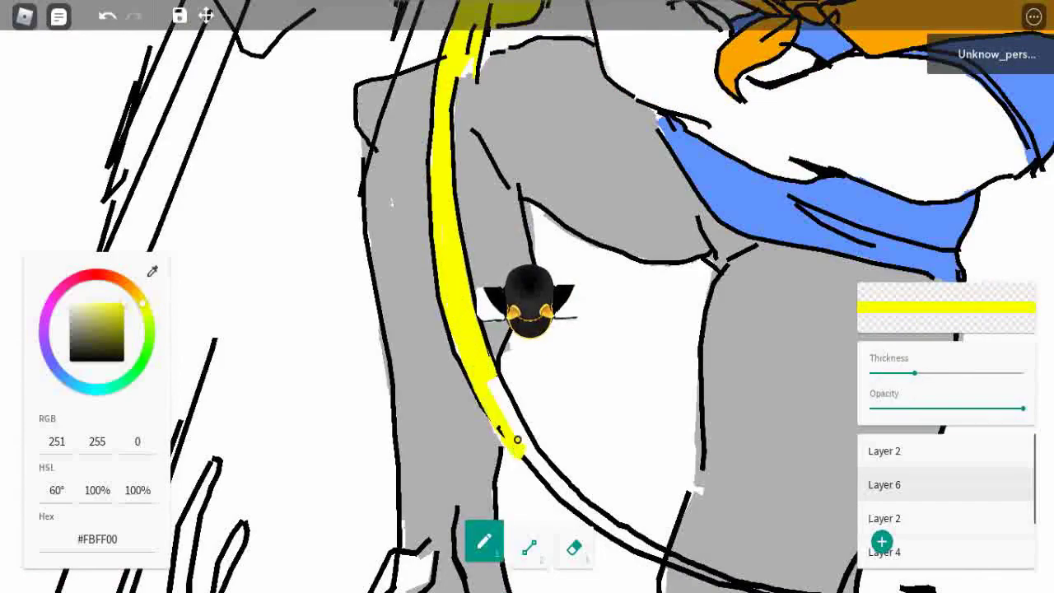
scroll(392, 201, "down", 3)
scroll(392, 202, "up", 3)
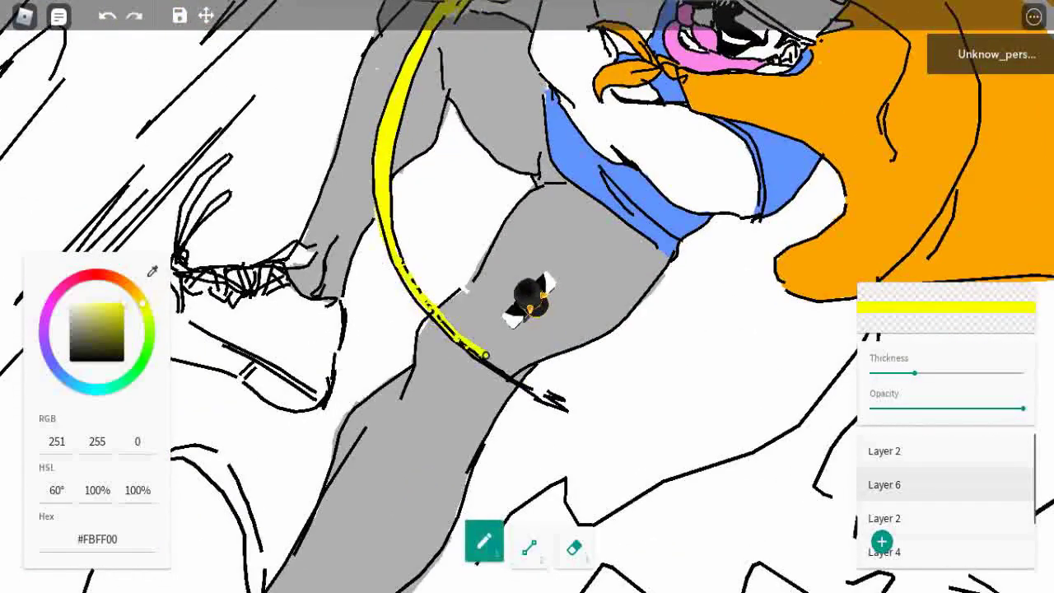
scroll(527, 296, "down", 3)
scroll(527, 296, "up", 4)
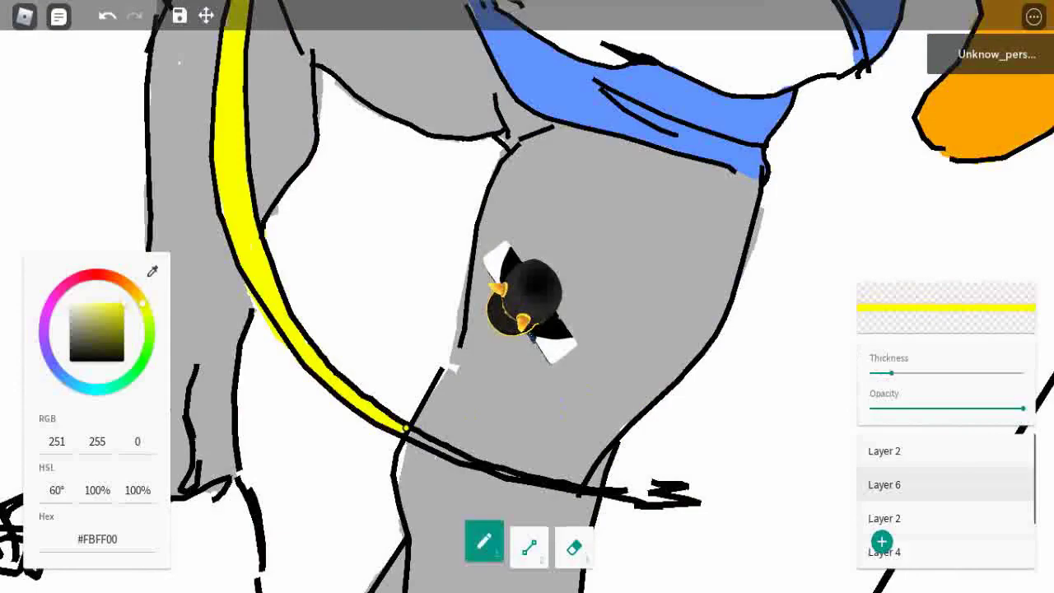
- Touch up the white gaps in the raised trouser leg with grey #AEAEAE on Layer 5
key("w")
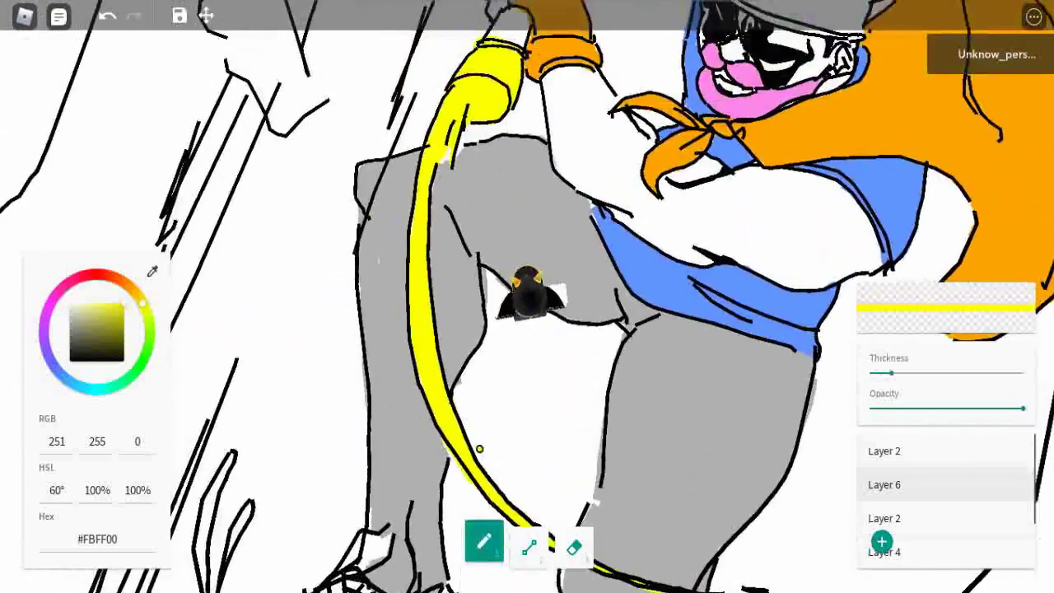
key("s")
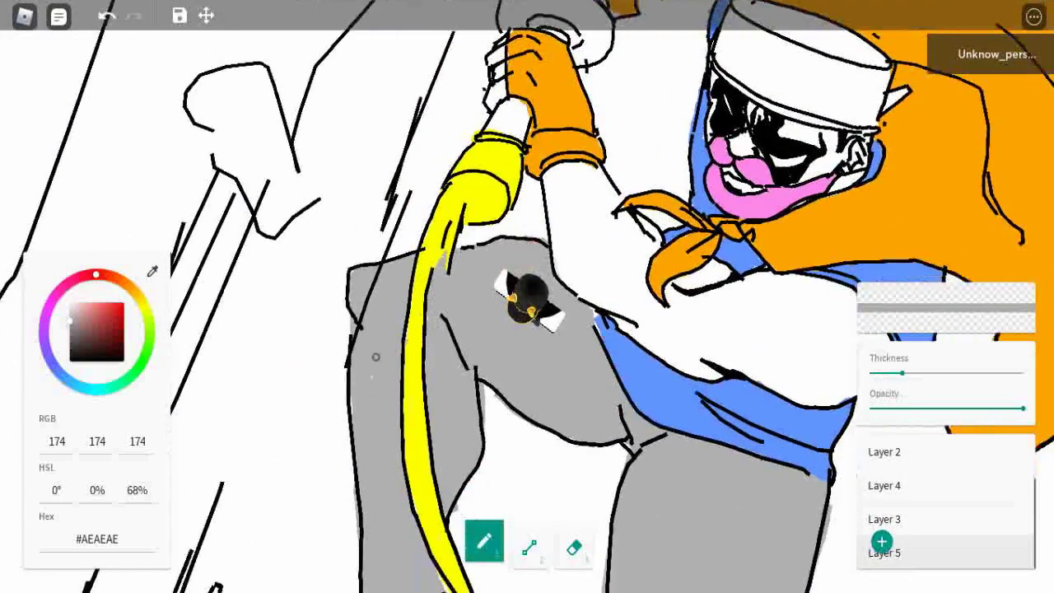
scroll(430, 303, "down", 3)
key("w")
scroll(608, 376, "up", 3)
scroll(609, 376, "up", 5)
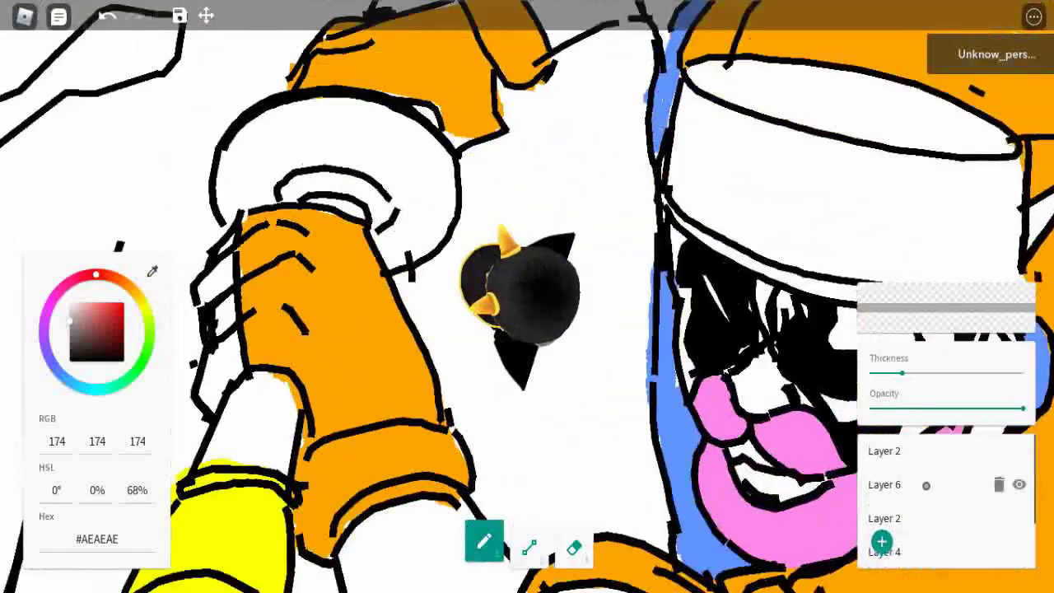
- Paint the sword's grip and blade navy #1E1D4C on Layer 6, using straight lines along the blade
left_click(50, 359)
left_click(103, 343)
key("e")
key("b")
left_click_drag(286, 454, 382, 471)
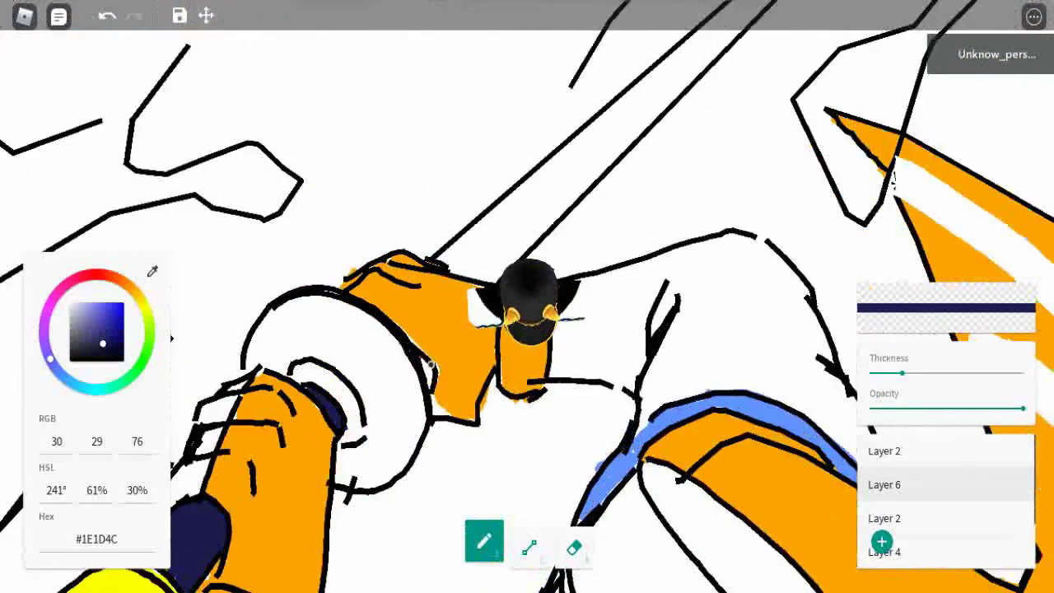
key("2")
left_click_drag(376, 386, 635, 155)
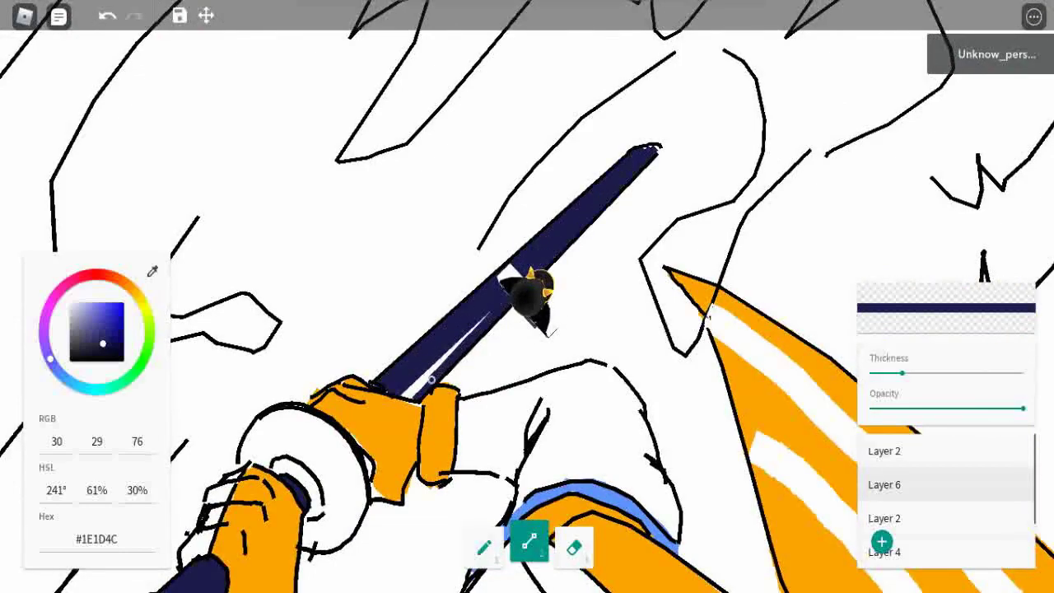
key("1")
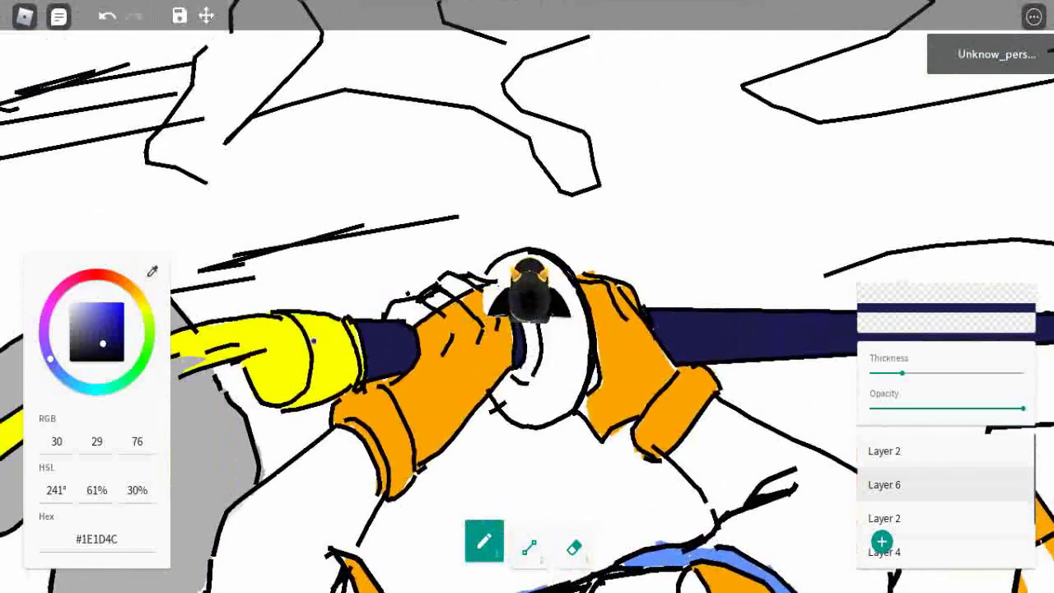
- Sample the yellow #FBFF00 from the curved strip and fill the small gap between the upper glove and the guard
left_click(153, 271)
left_click(312, 340)
scroll(947, 494, "down", 2)
left_click(884, 519)
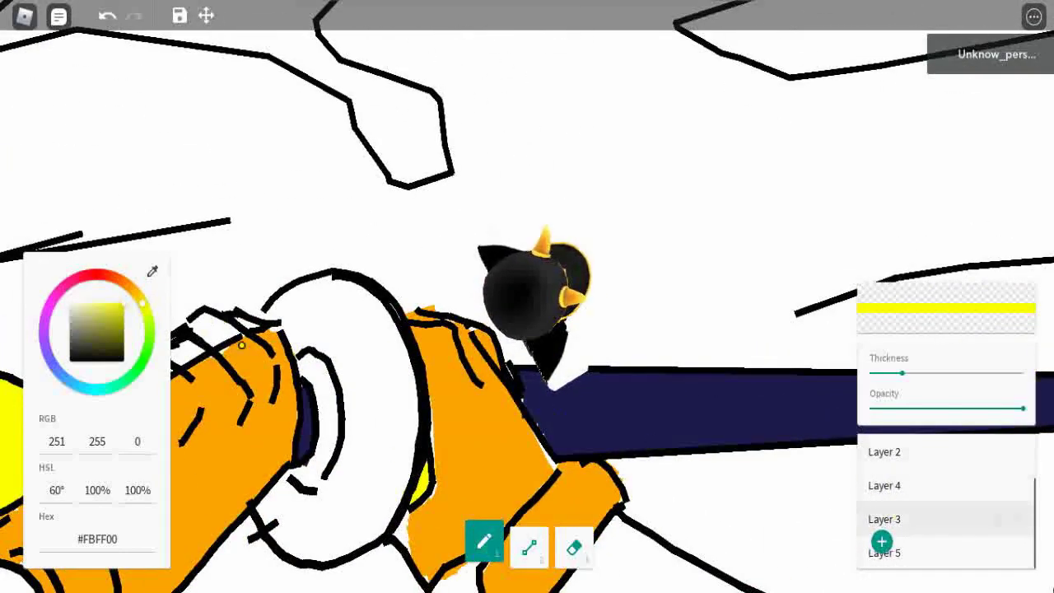
- Thin the brush to 0.21 studs and paint the inner ring of the sword guard yellow #FBFF00 on Layer 6
left_click(152, 271)
left_click(446, 494)
left_click(895, 452)
left_click_drag(902, 373, 880, 375)
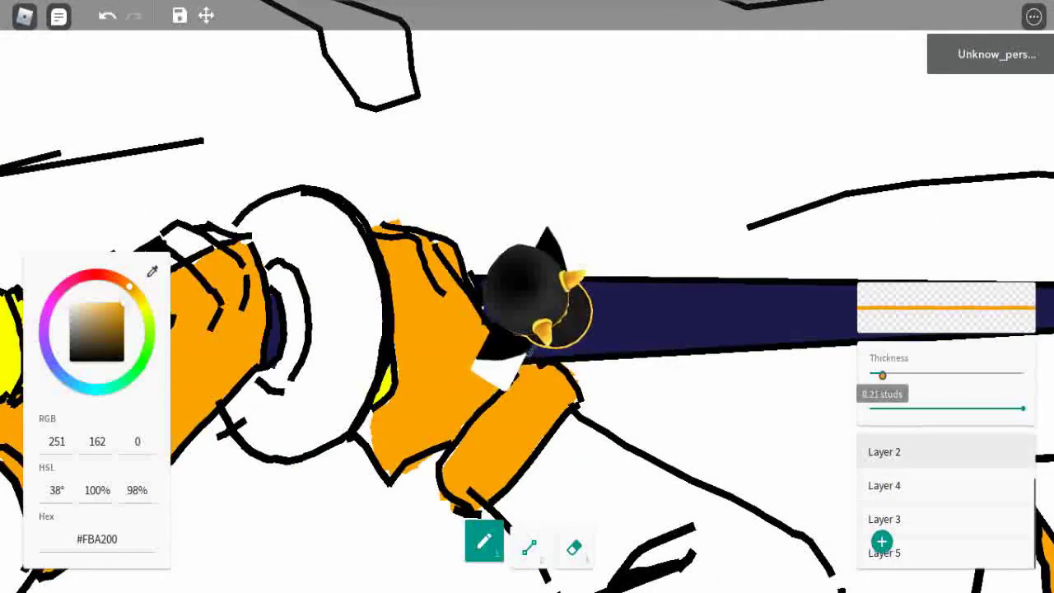
left_click(73, 359)
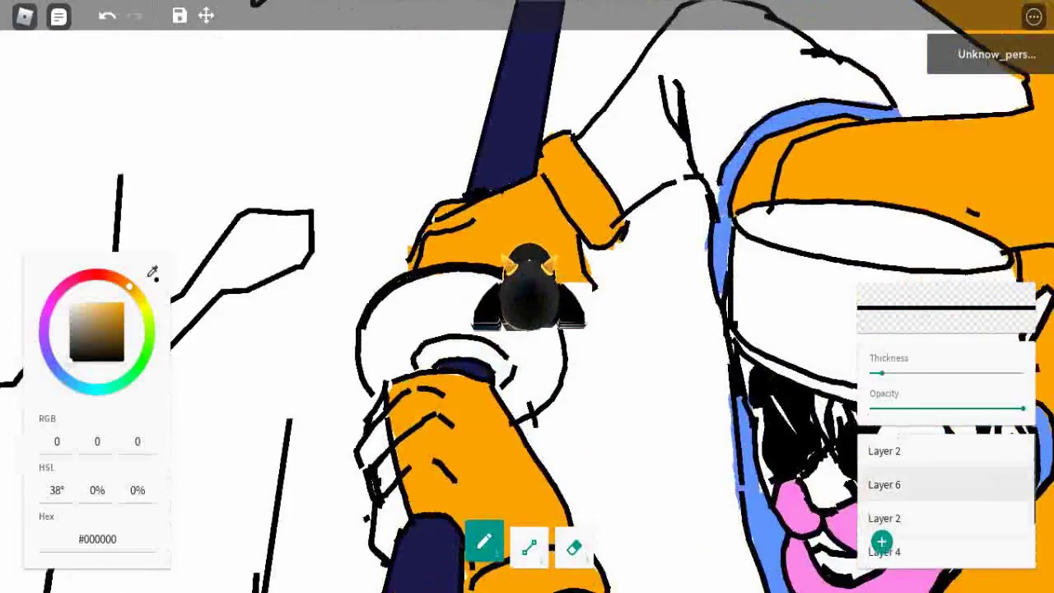
left_click(141, 301)
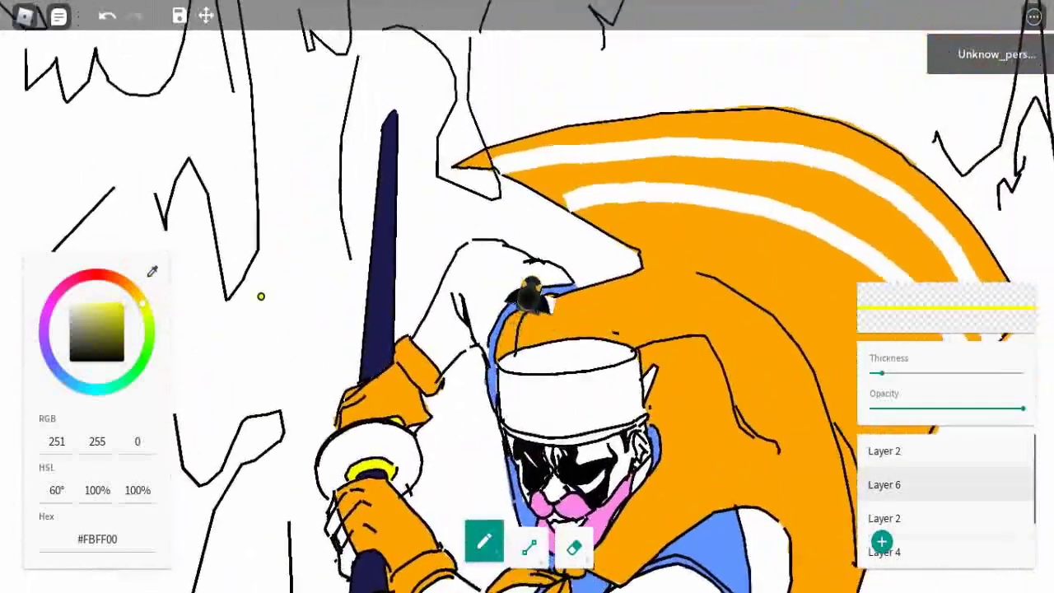
- Fill the hat's brim, side and top with grey #919191 on Layer 6 using a thicker brush
left_click(61, 327)
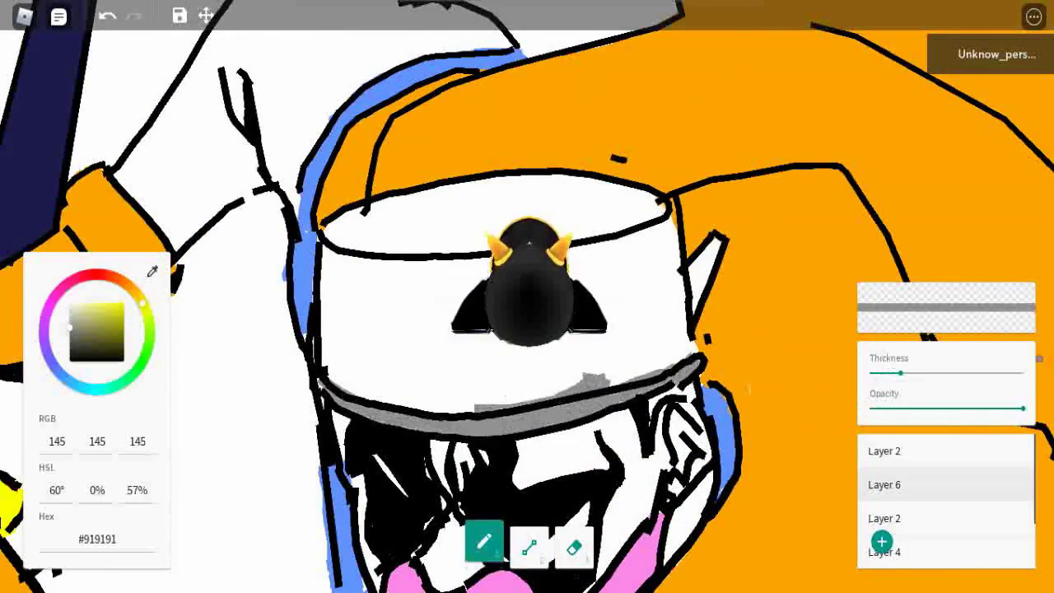
left_click_drag(900, 373, 919, 373)
left_click_drag(609, 345, 511, 379)
left_click_drag(462, 239, 412, 379)
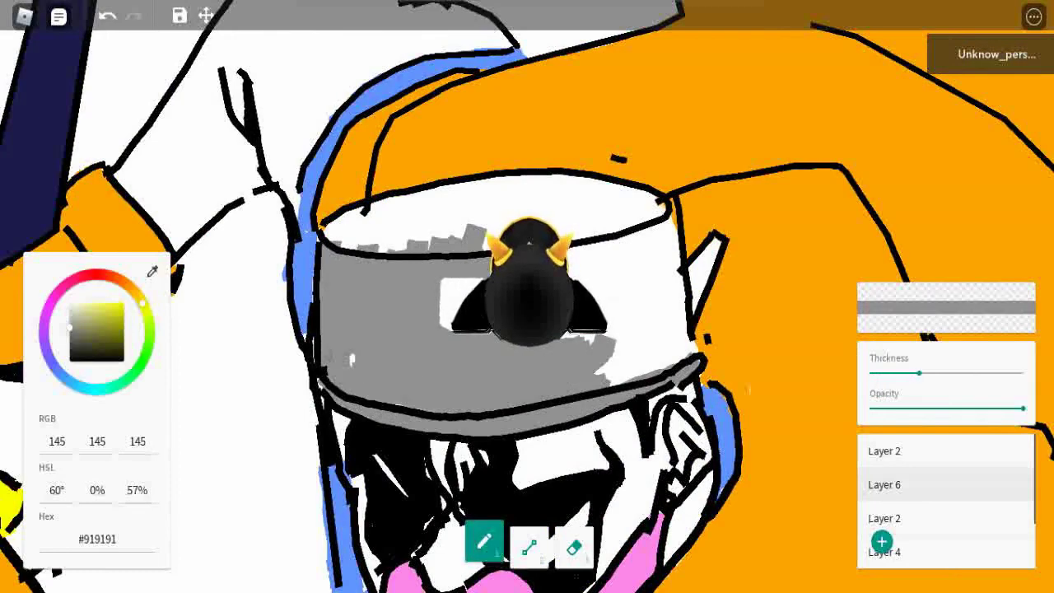
key("w")
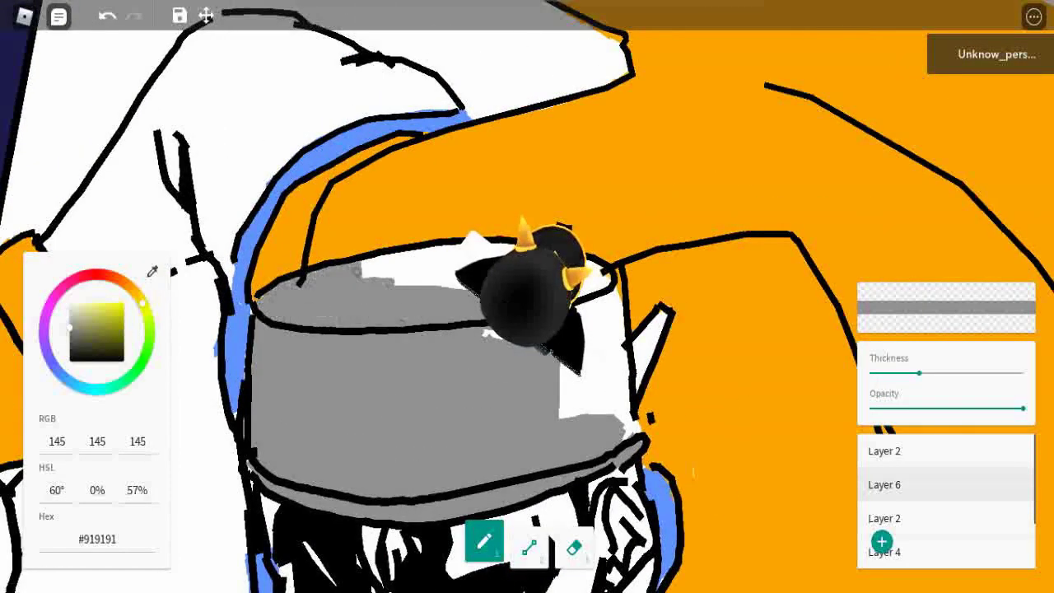
key("d")
scroll(527, 329, "down", 10)
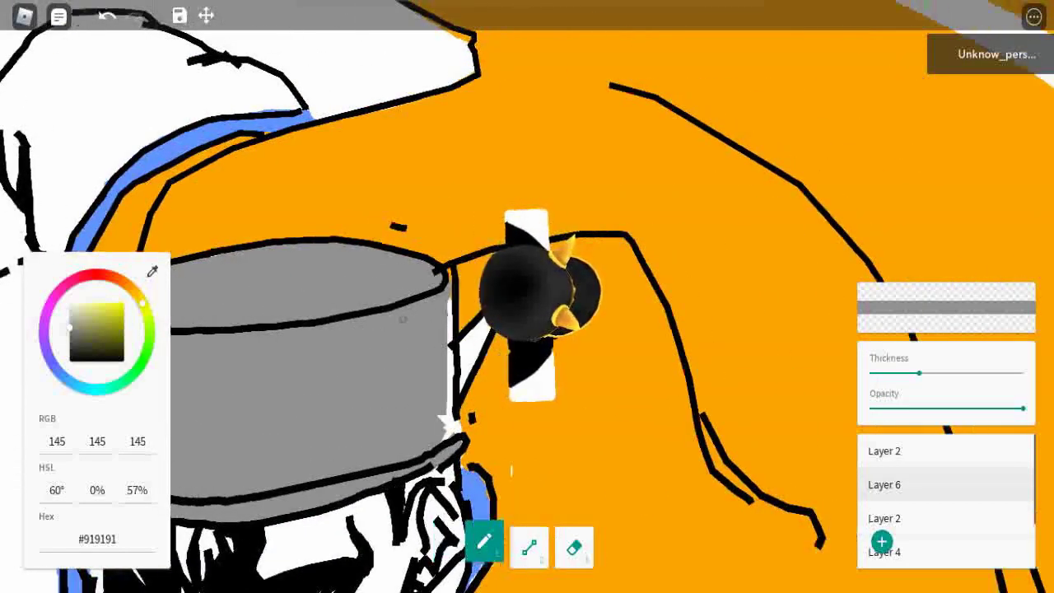
key("a")
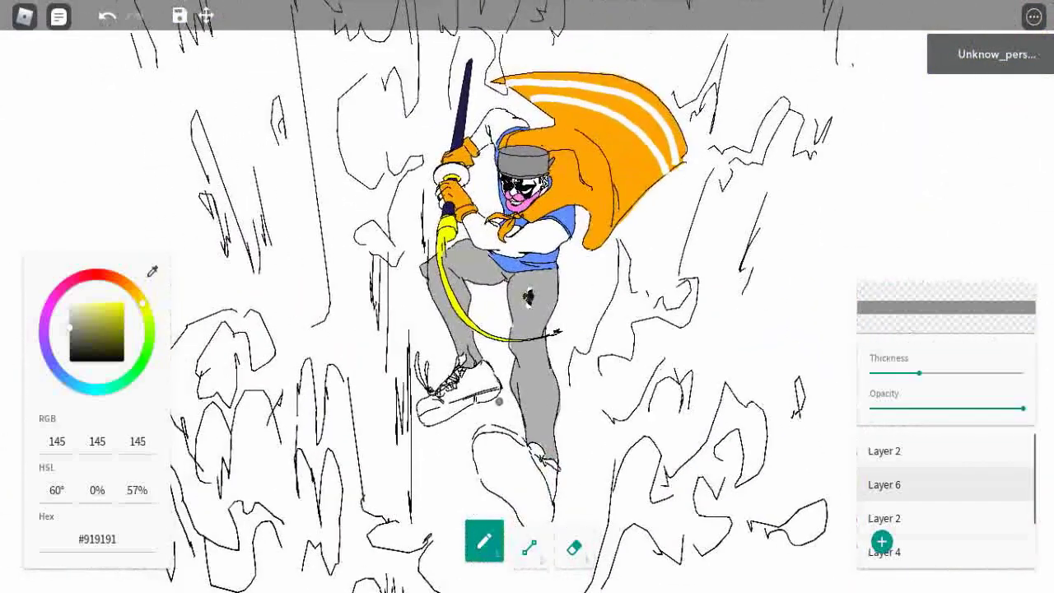
- Draw the black heel line across the sole of the lower shoe on the line-art layer, Layer 2
scroll(527, 330, "up", 5)
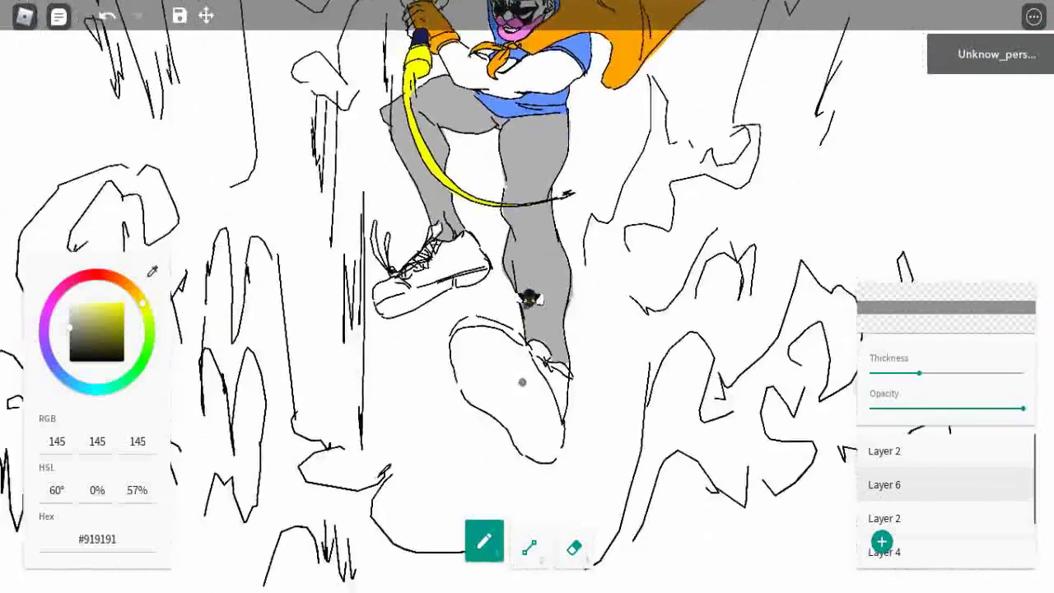
scroll(947, 470, "up", 3)
scroll(947, 469, "down", 8)
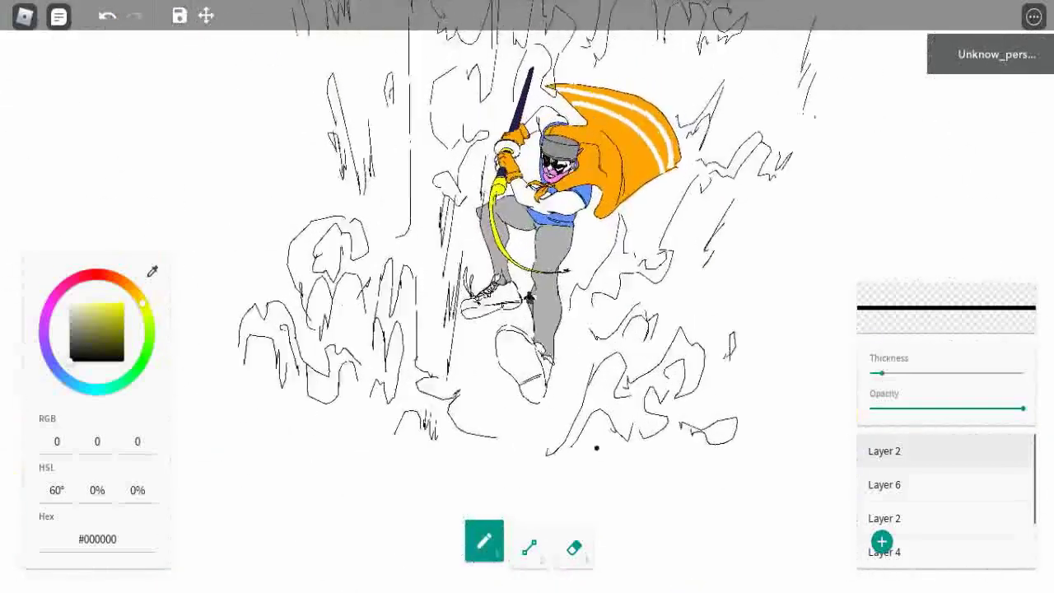
scroll(958, 482, "up", 8)
- Fill the upper part of the raised shoe and the visible side of the lower shoe with red #FF1200 on Layer 3
scroll(958, 482, "down", 2)
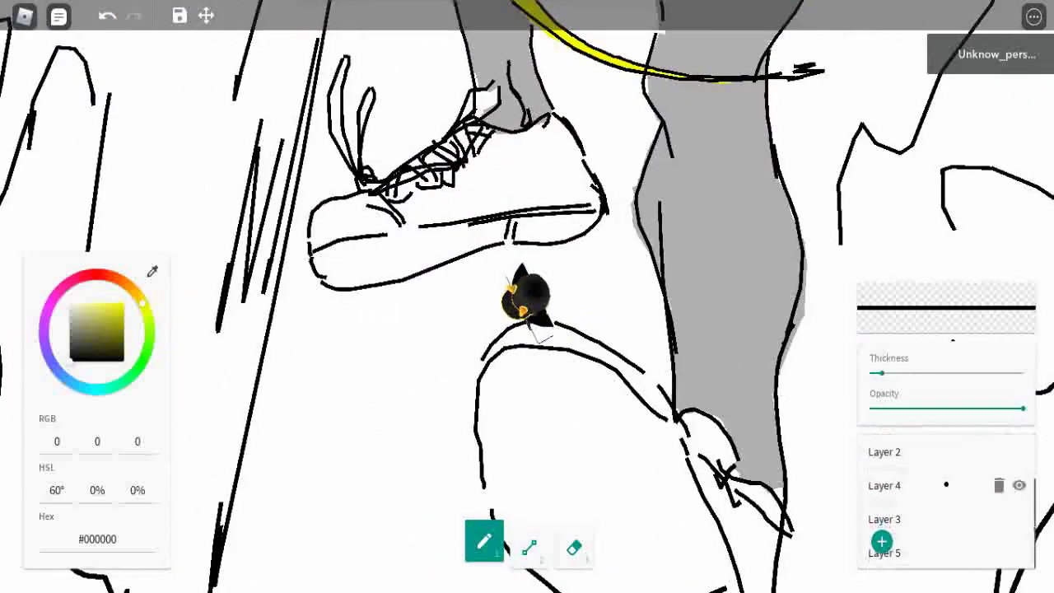
left_click(908, 515)
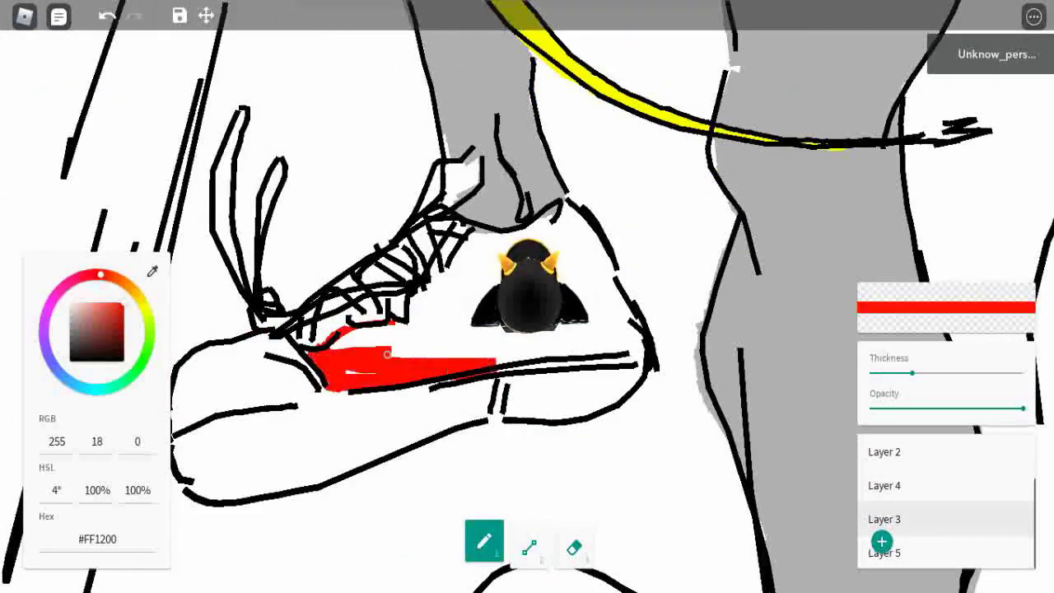
left_click_drag(556, 209, 481, 229)
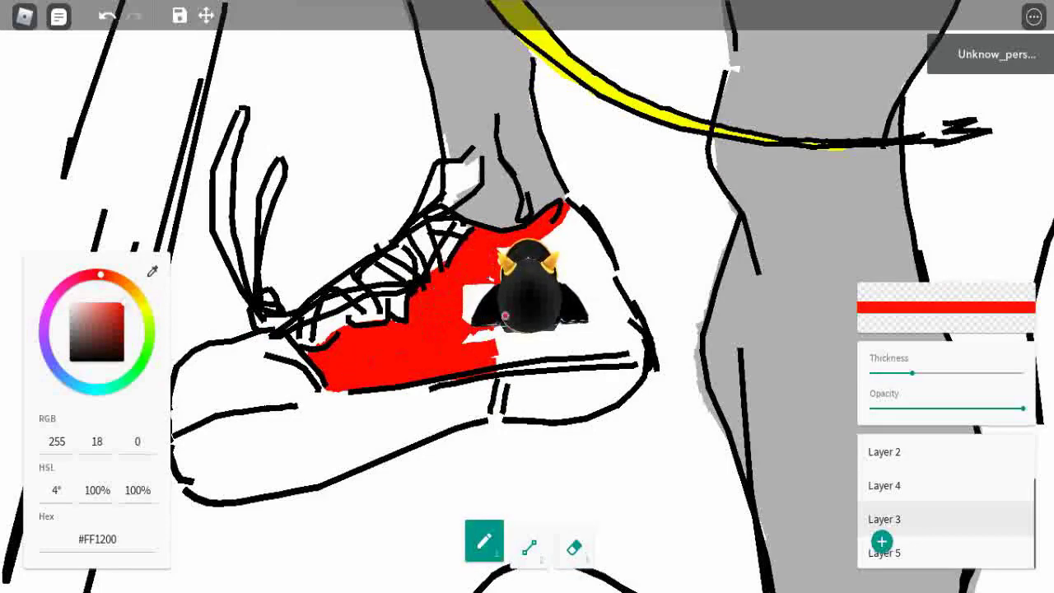
key("d")
left_click_drag(505, 316, 395, 350)
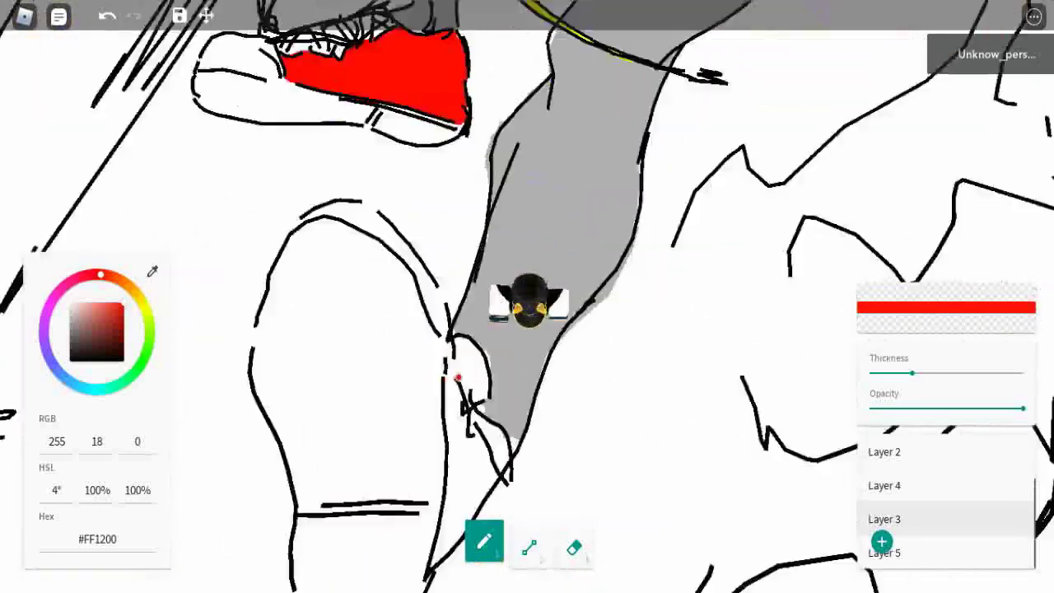
key("s")
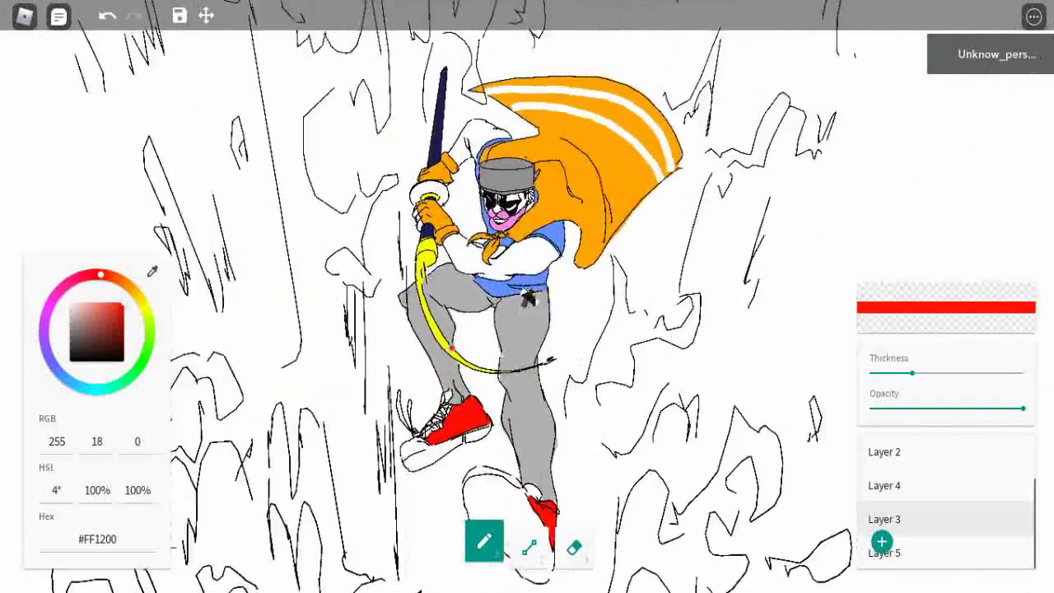
- Clean up the raised trouser leg around the ankle with the eraser and grey #AEAEAE
scroll(527, 297, "up", 5)
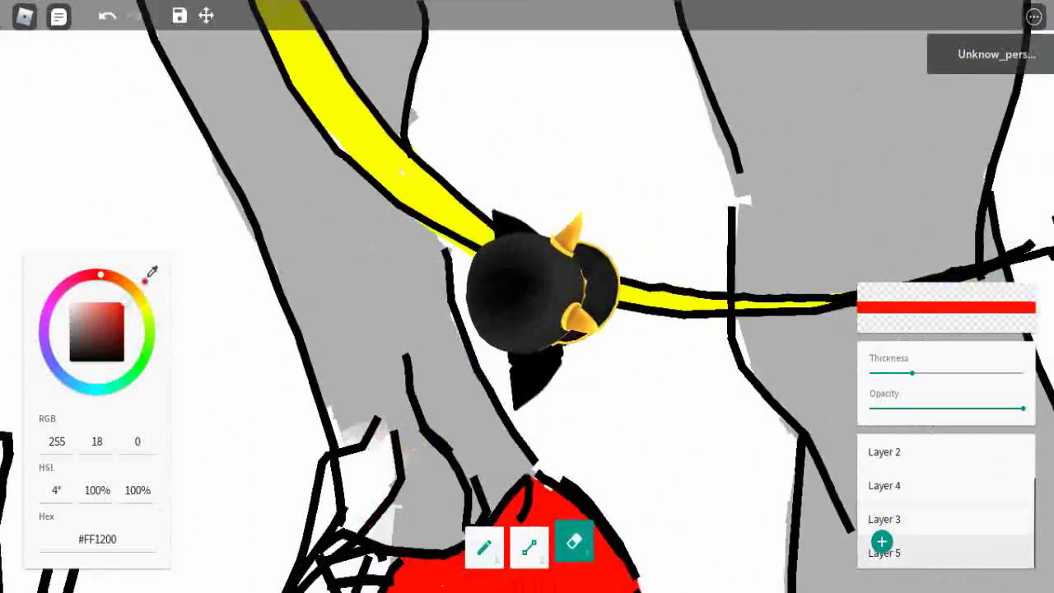
left_click(575, 541)
left_click(485, 547)
- Add a new layer beneath the line art and shade the blue hood around the face with darker blue #3D69CC
scroll(527, 297, "down", 5)
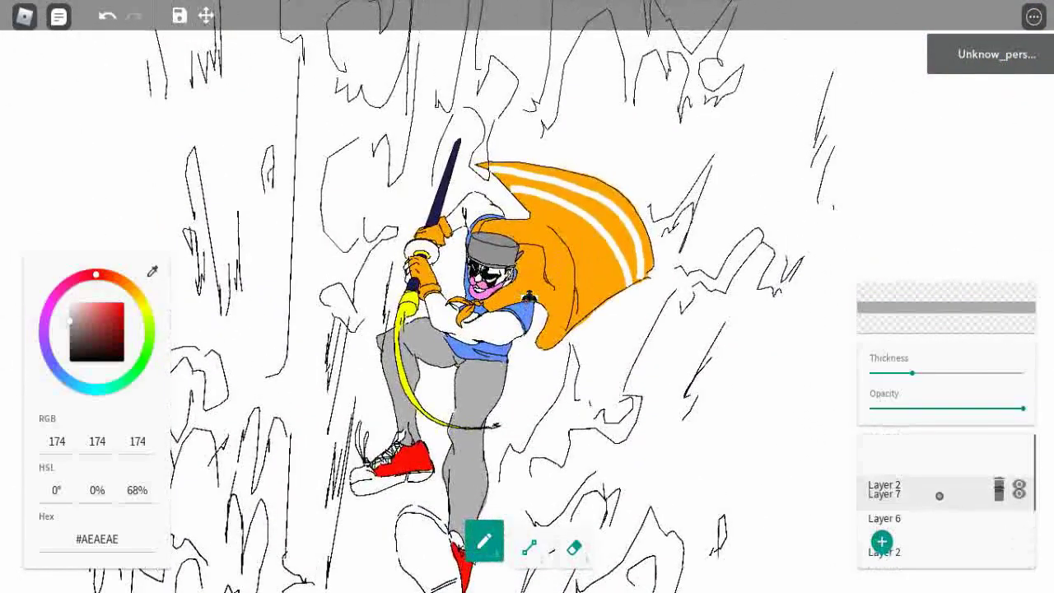
scroll(527, 297, "up", 5)
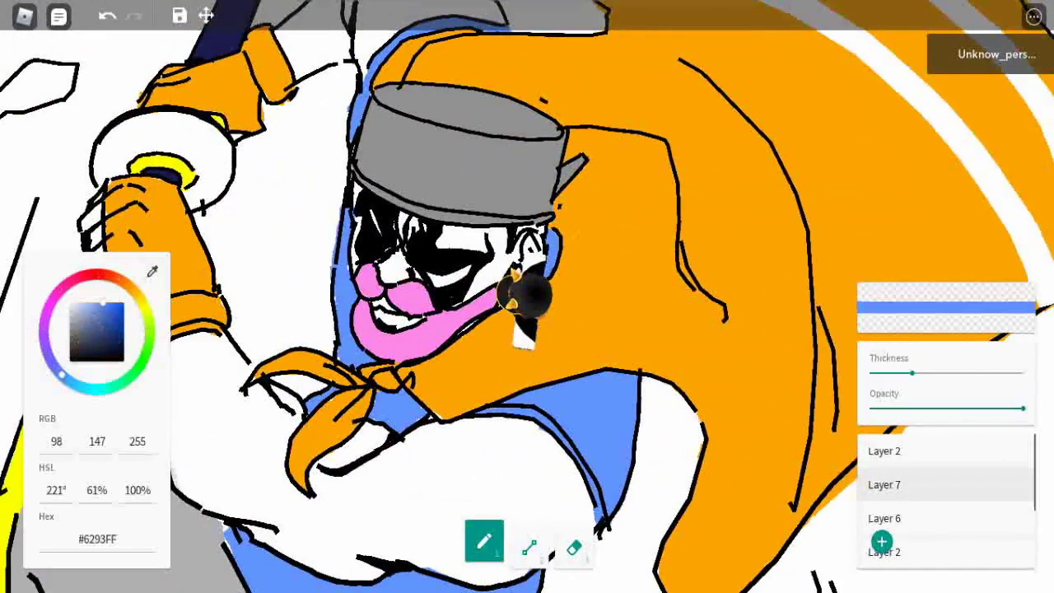
left_click(108, 314)
scroll(527, 296, "up", 2)
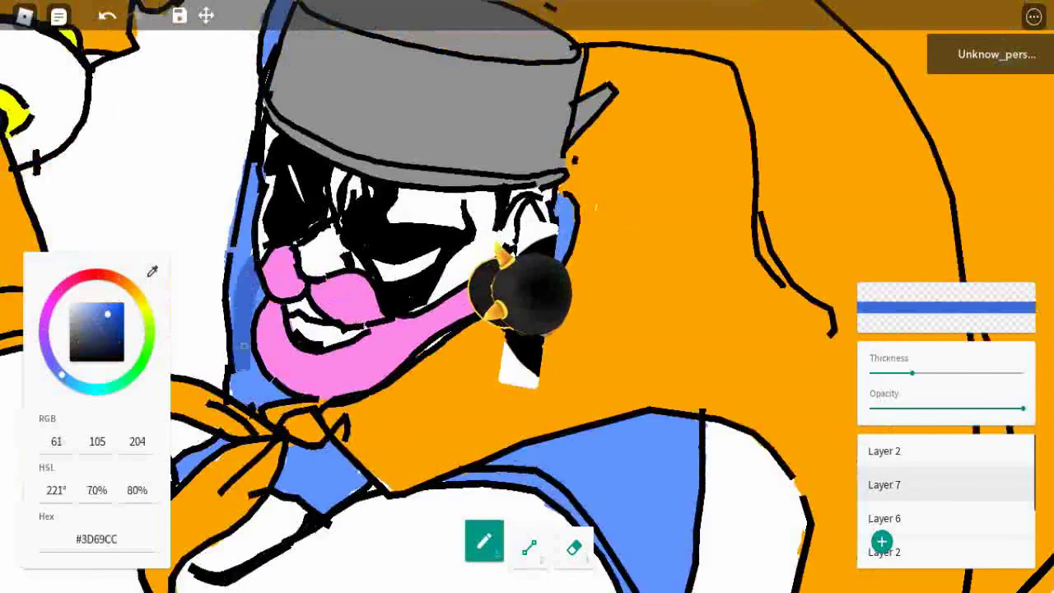
key("s")
key("s")
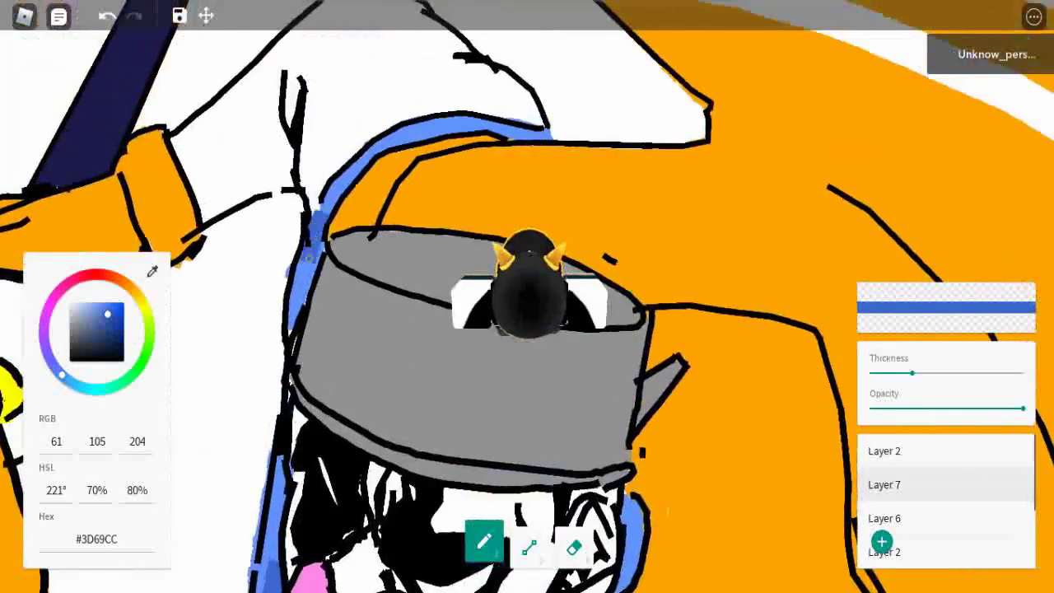
key("s")
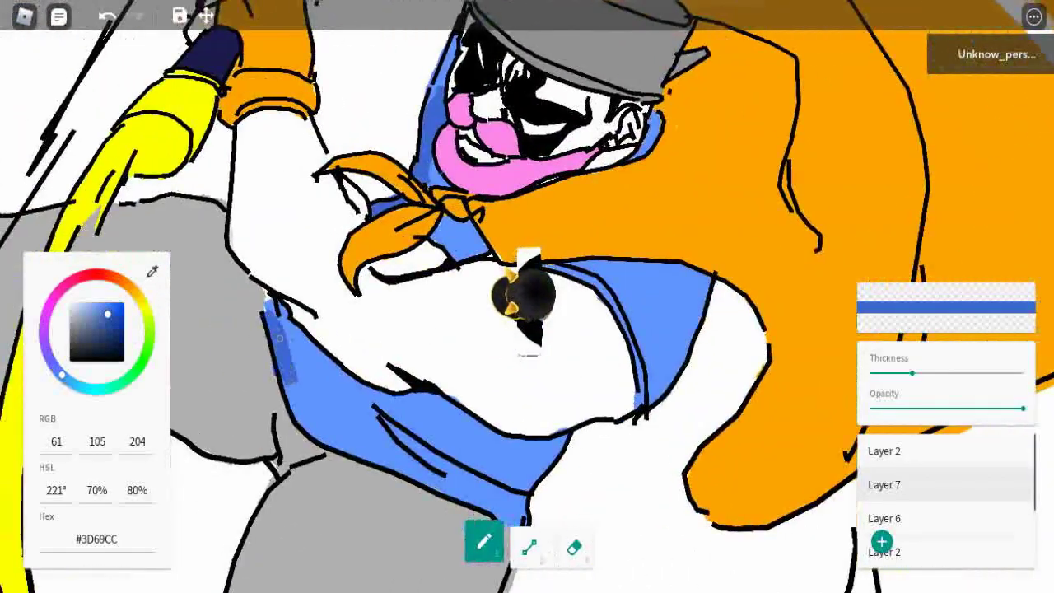
- Shade the shirt's waist, folds, collar and shoulder with darker blue #3D69CC on Layer 7
key("s")
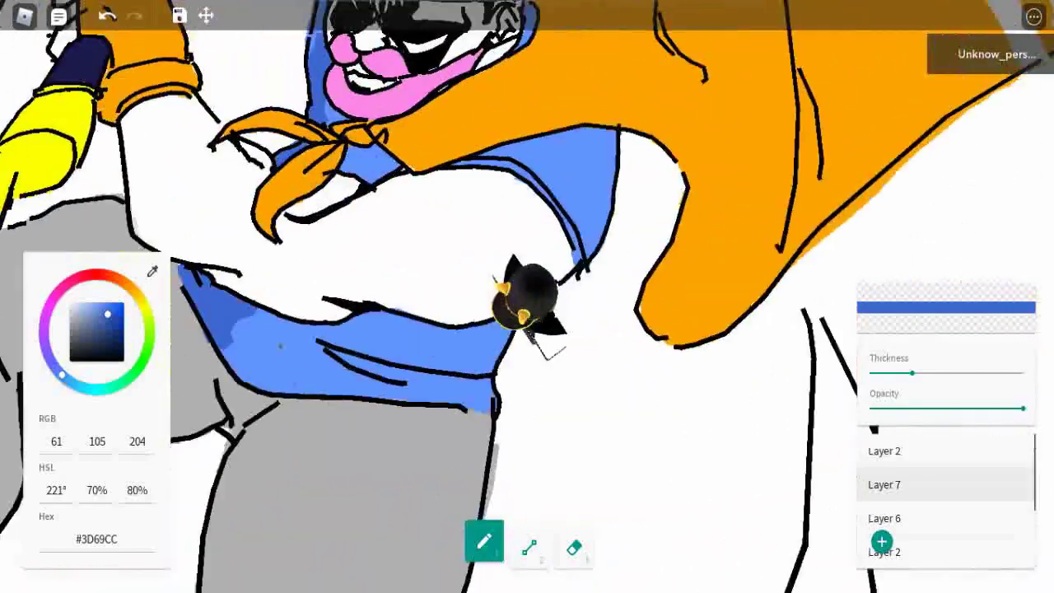
key("s")
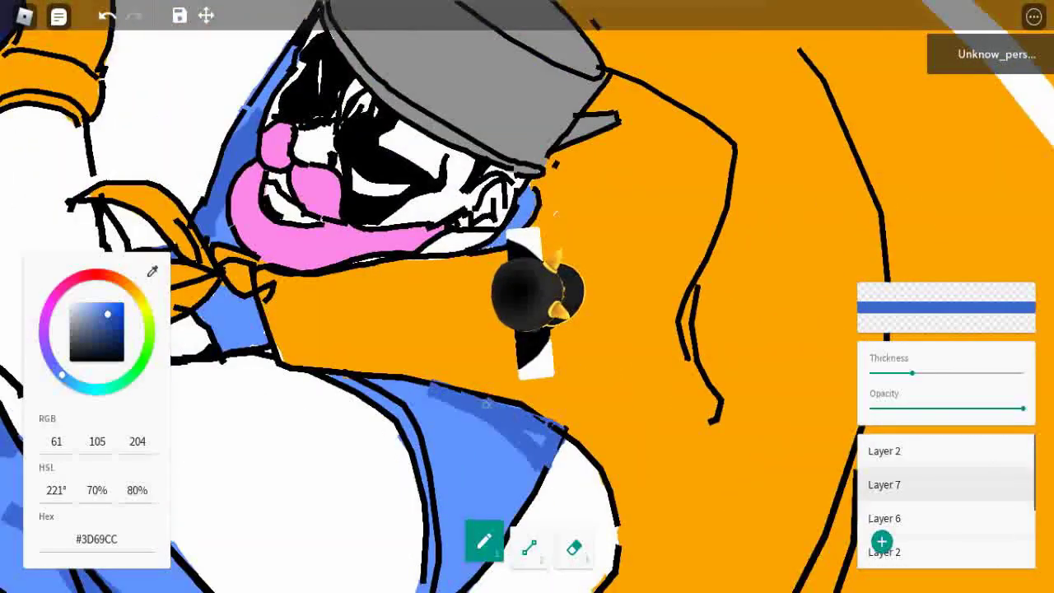
key("s")
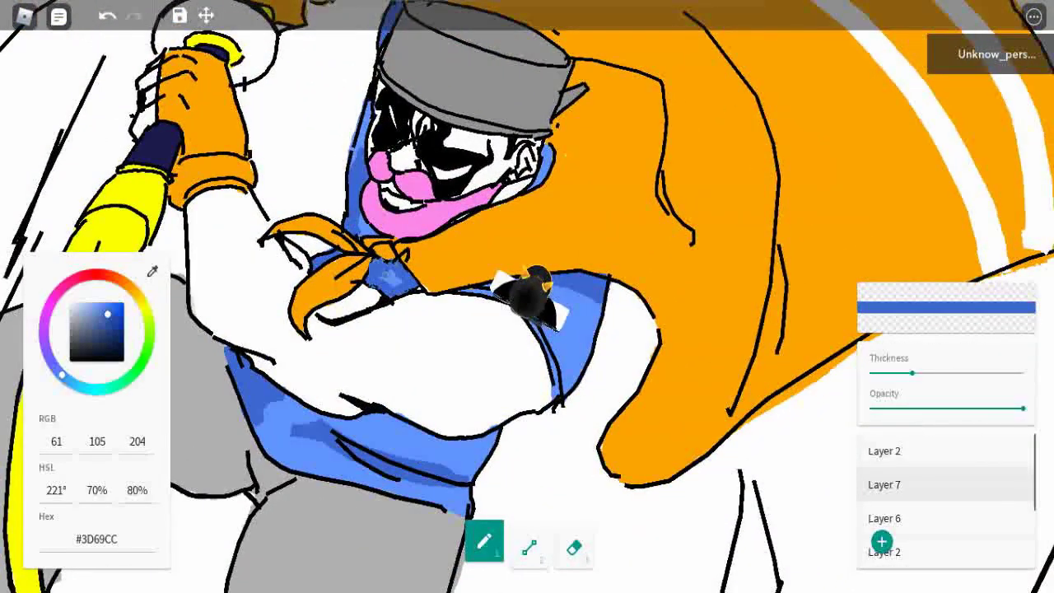
key("s")
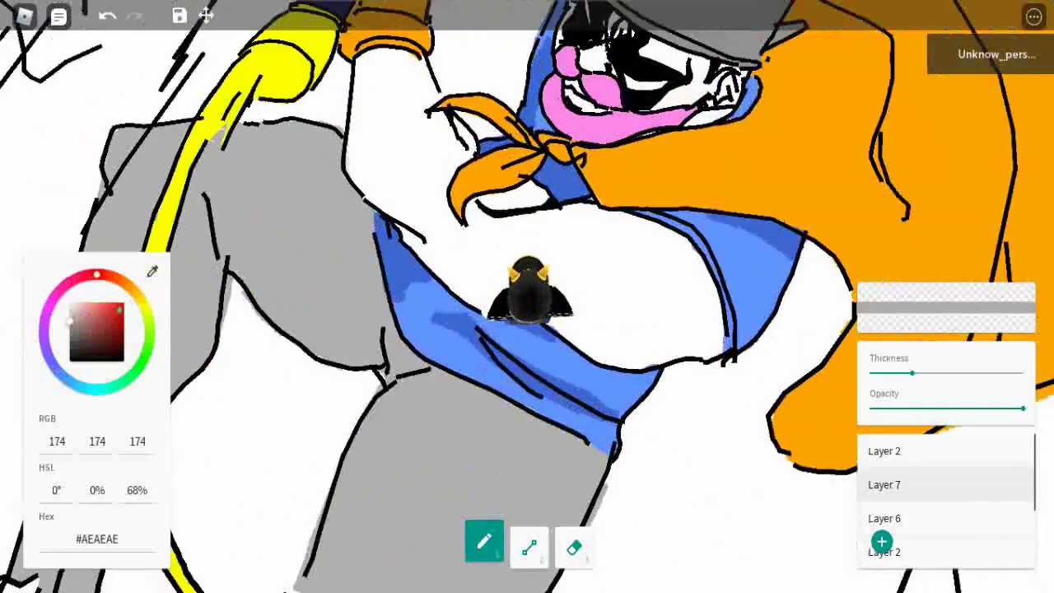
- Shade the trousers at the crotch and down the standing leg with darker grey #998E8E on Layer 7
key("s")
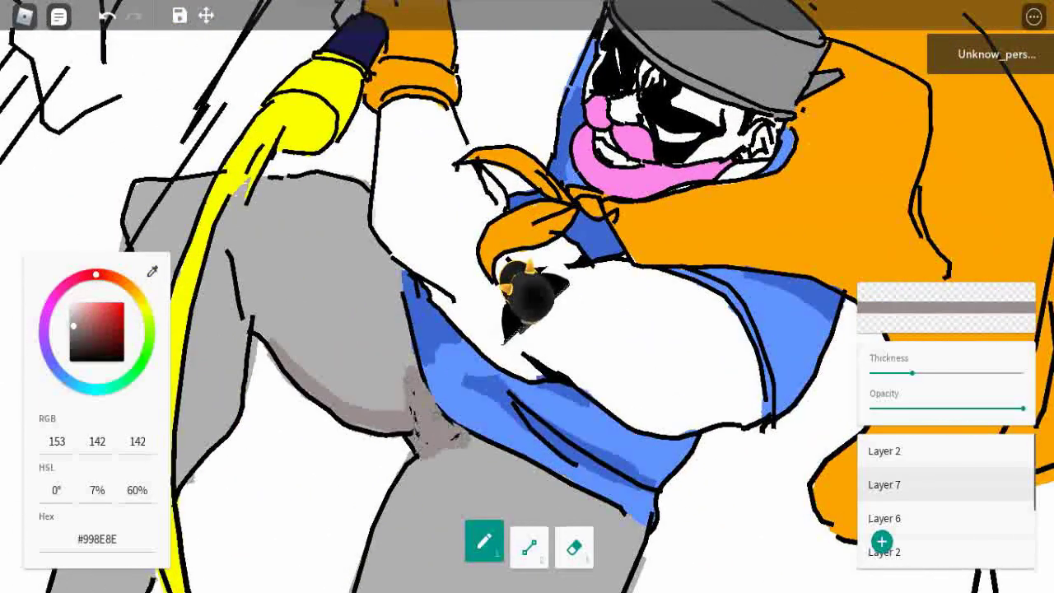
key("s")
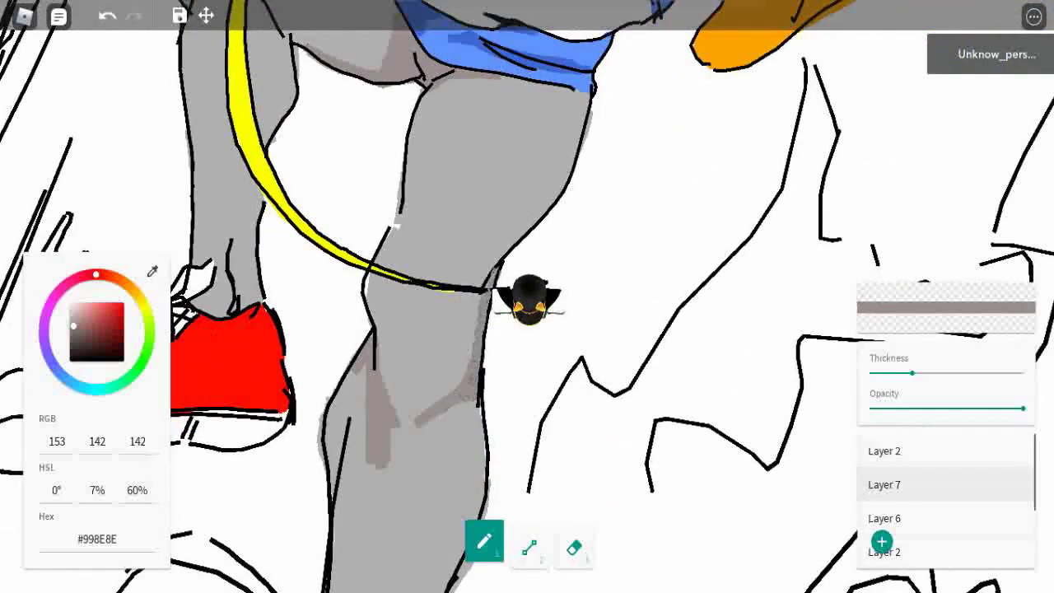
key("s")
key("s")
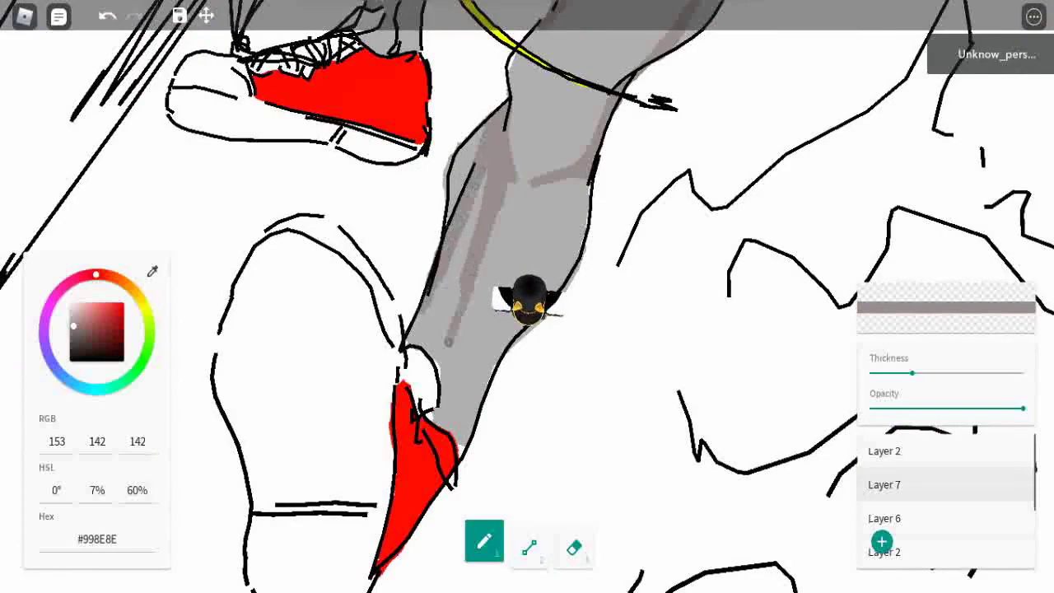
key("s")
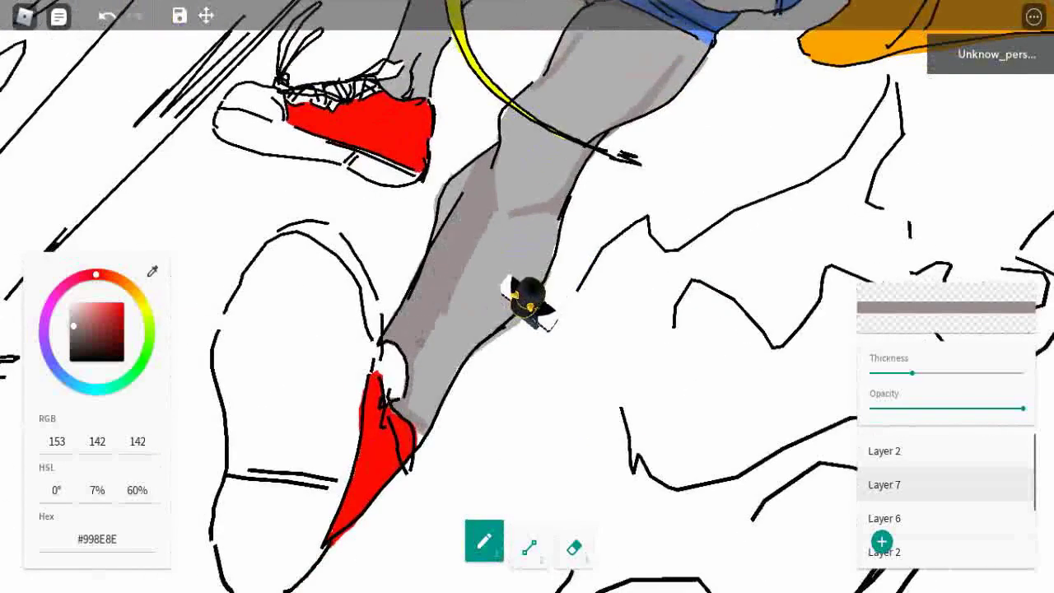
key("s")
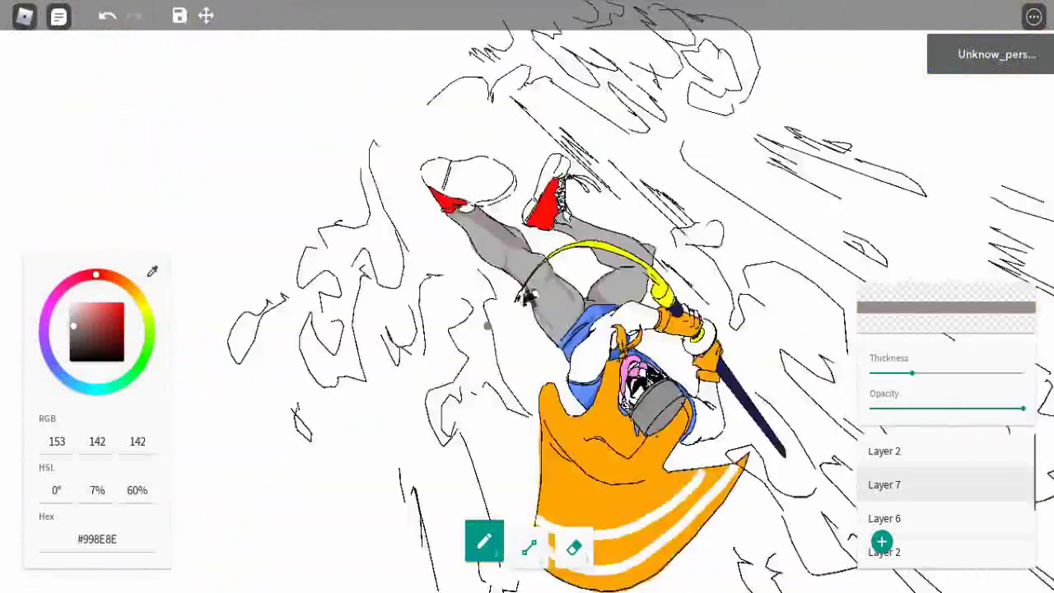
- Shade the raised trouser leg along its knee, inner thigh and ankle with darker grey #998E8E
key("s")
scroll(527, 296, "up", 5)
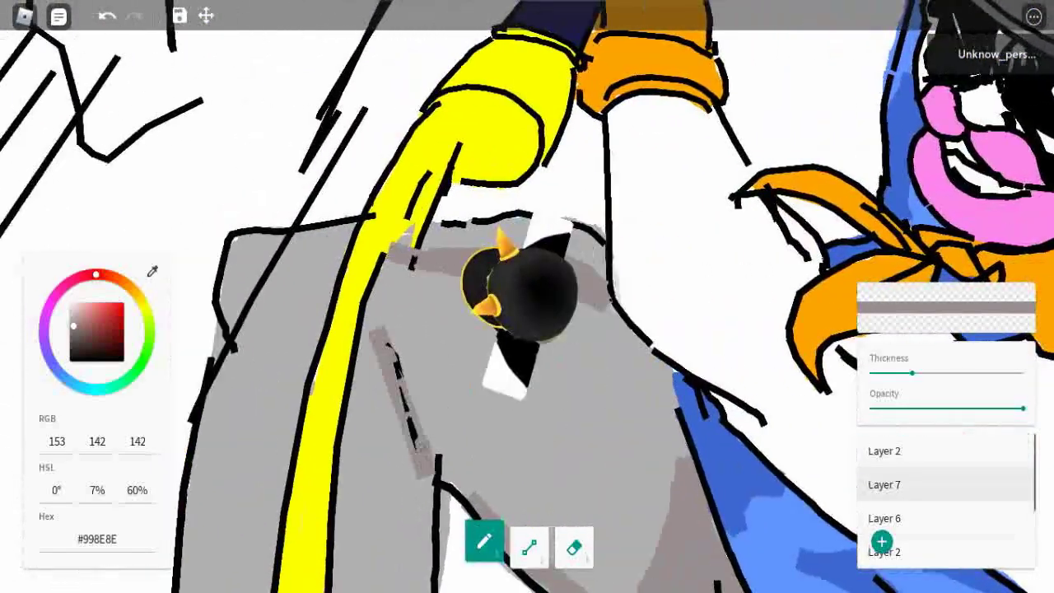
key("s")
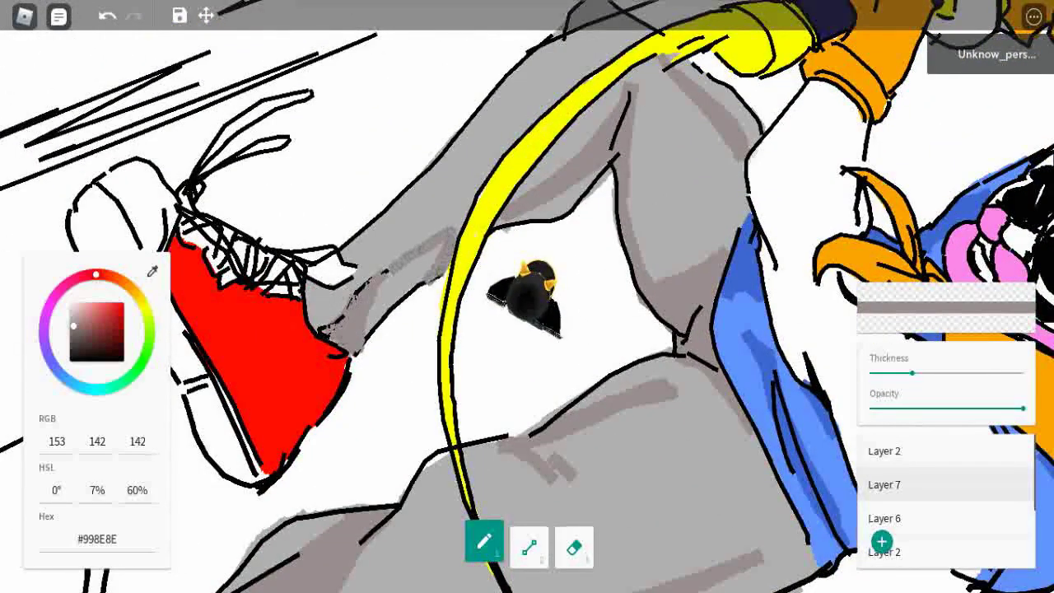
scroll(528, 297, "down", 5)
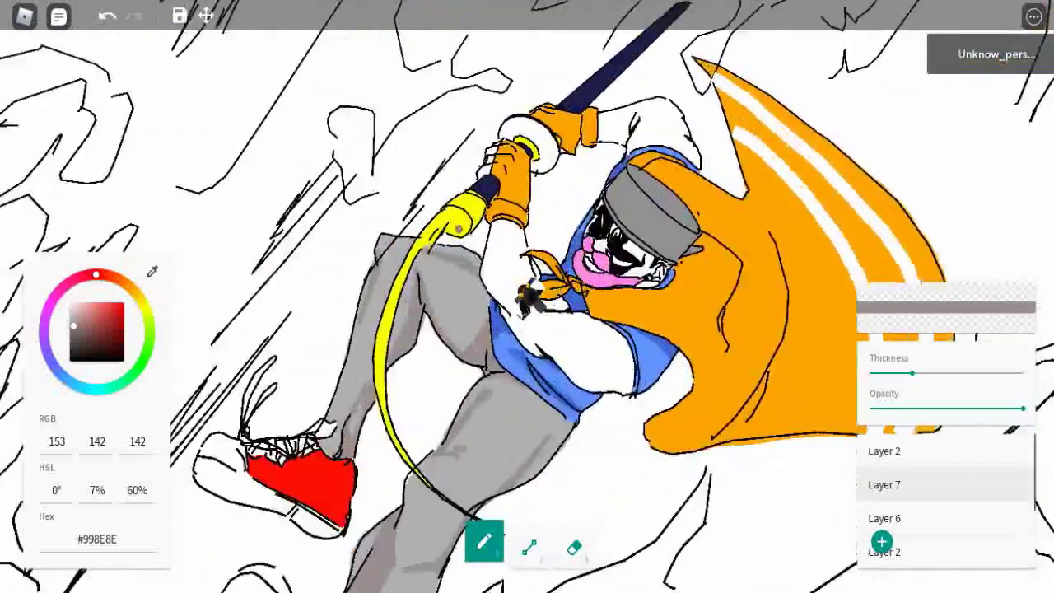
scroll(527, 296, "up", 3)
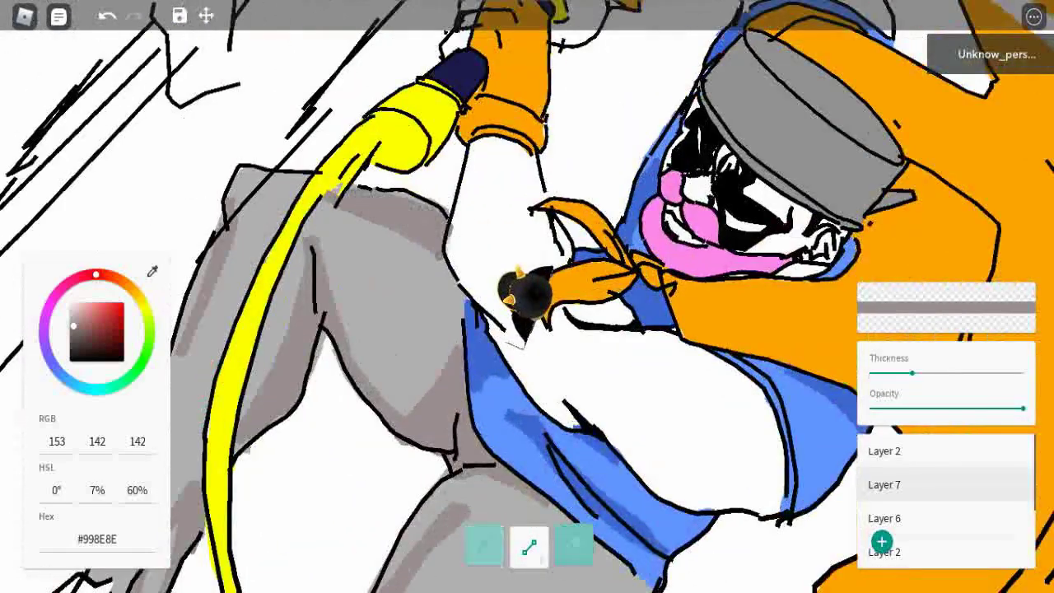
- Shade the edge of the figure's pink nose with darker pink #E164C7
scroll(527, 296, "down", 5)
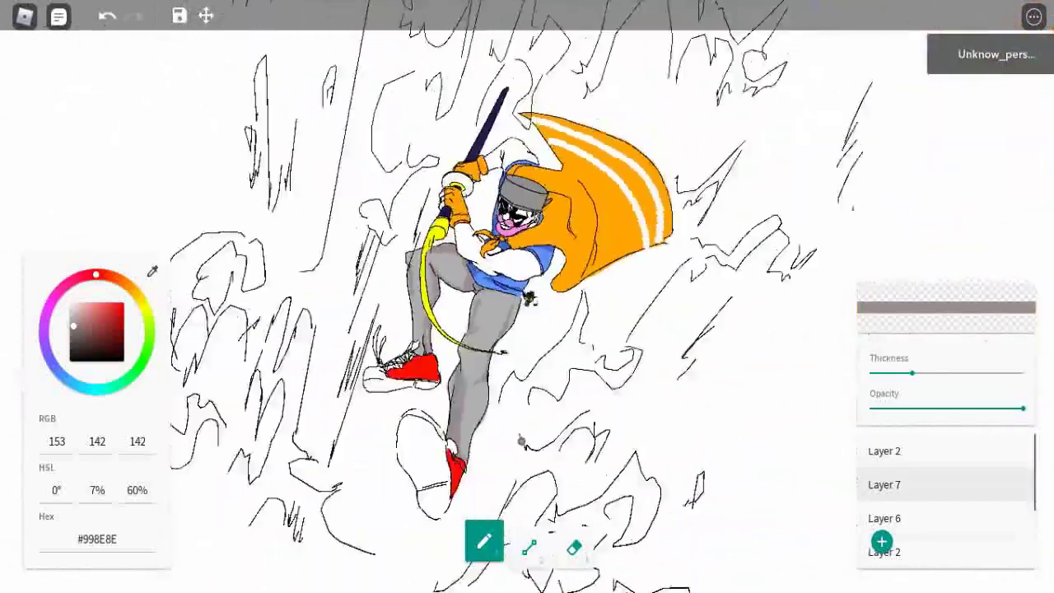
scroll(527, 296, "up", 5)
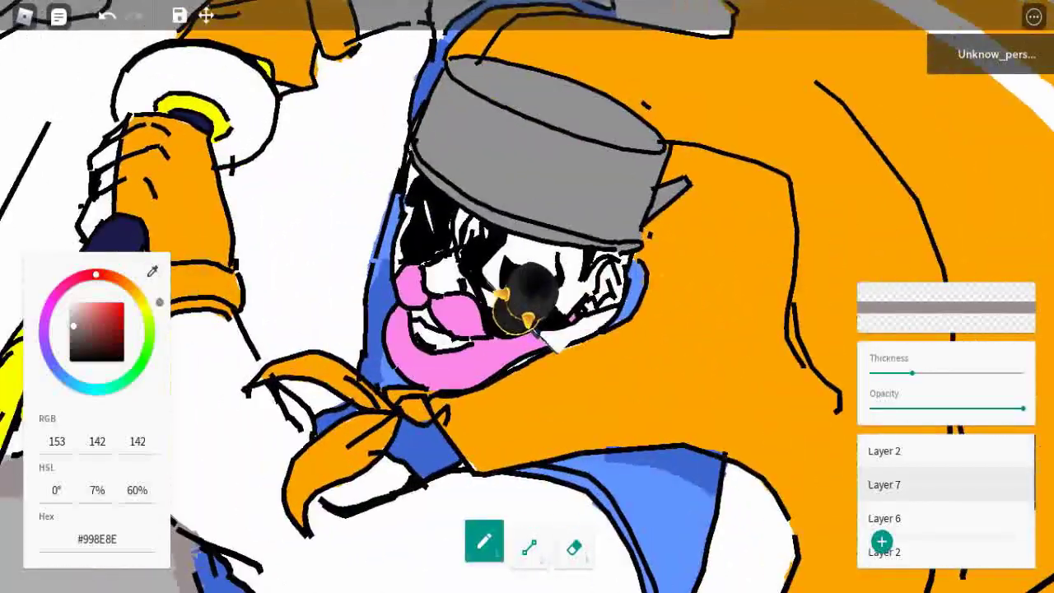
left_click(58, 293)
left_click(99, 309)
scroll(527, 296, "up", 3)
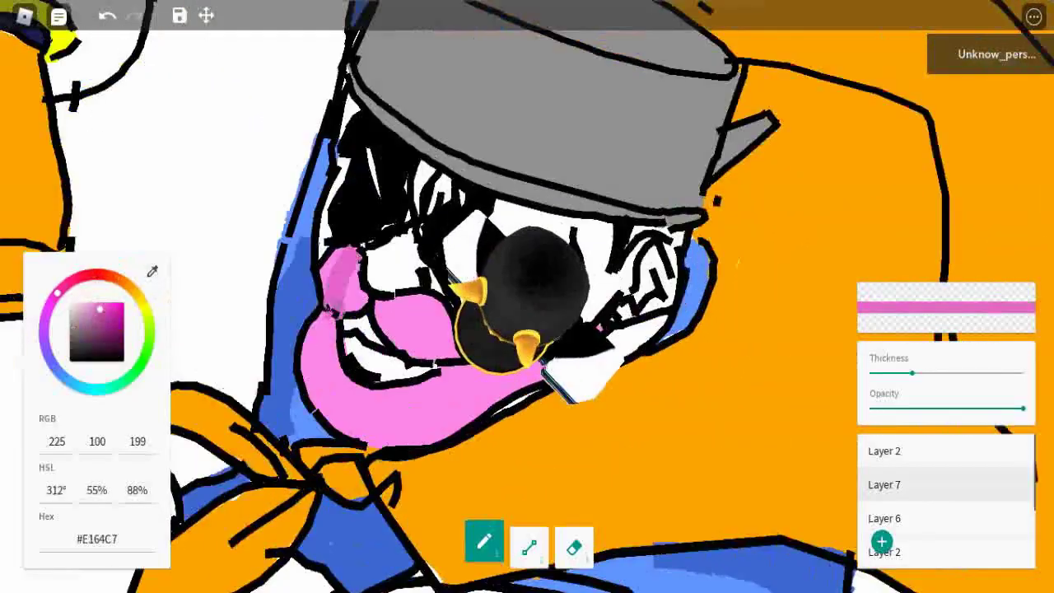
scroll(527, 297, "down", 5)
- Open the game settings, adjust an option and return to the drawing
key("Escape")
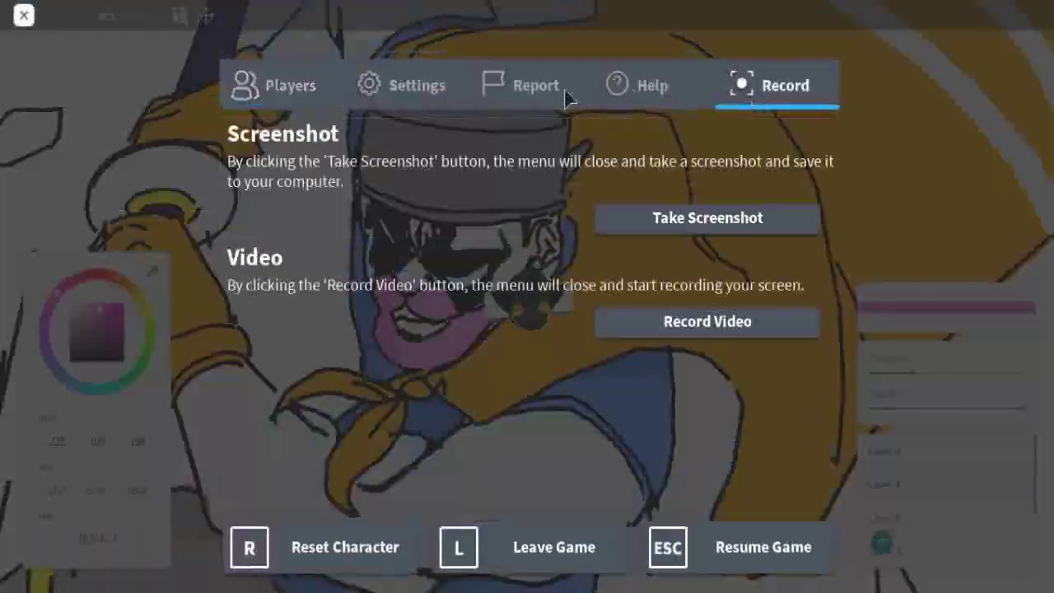
left_click(404, 85)
left_click(812, 469)
key("Escape")
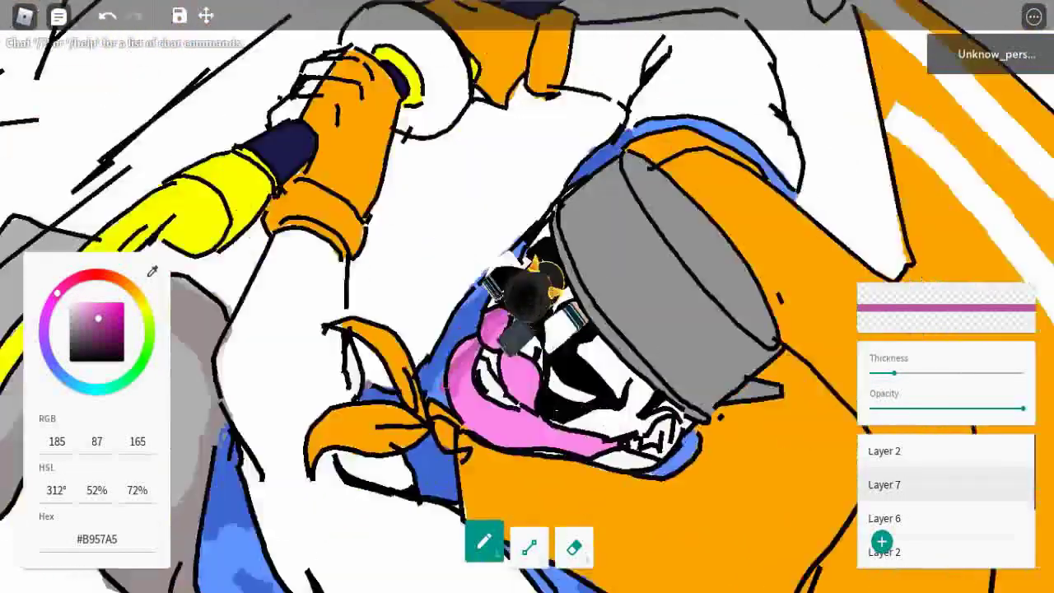
- Touch up the pink beard shading with #E164C7 and shade the white face around the nose with grey #999999
left_click(99, 310)
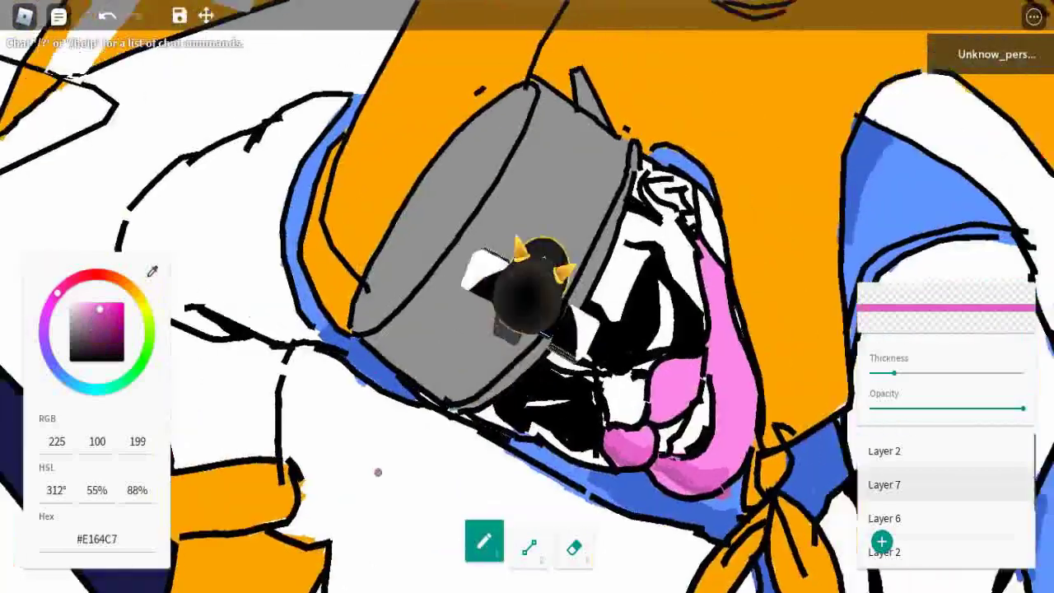
scroll(527, 297, "down", 5)
scroll(527, 296, "up", 8)
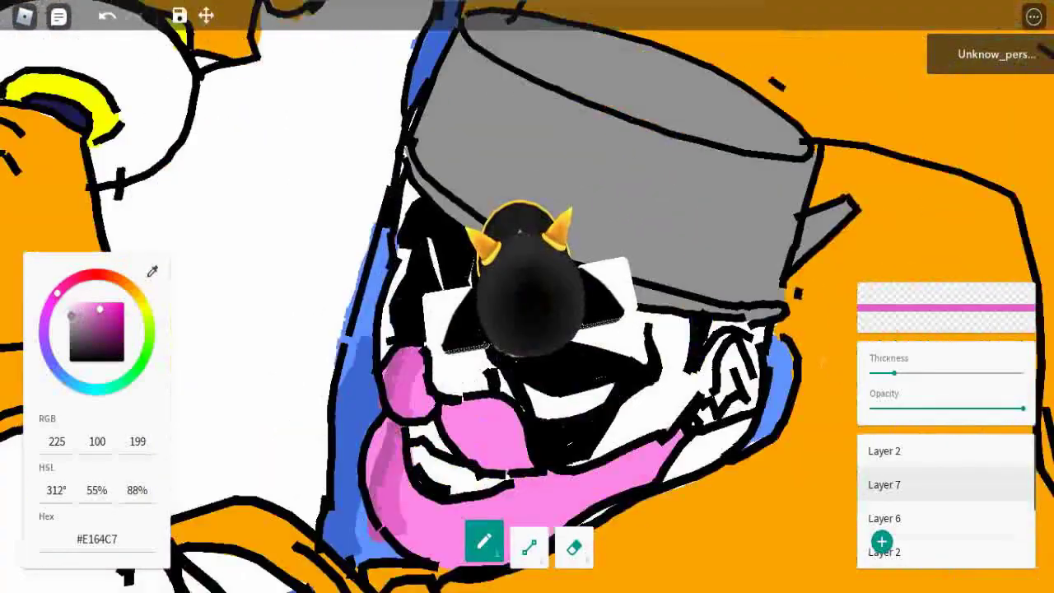
key("d")
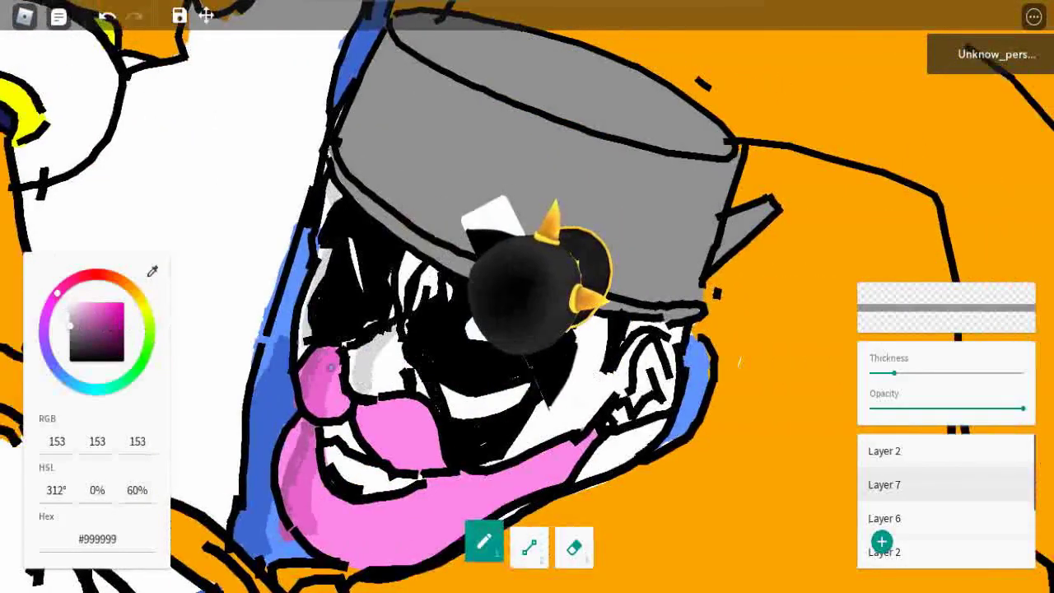
scroll(527, 297, "down", 8)
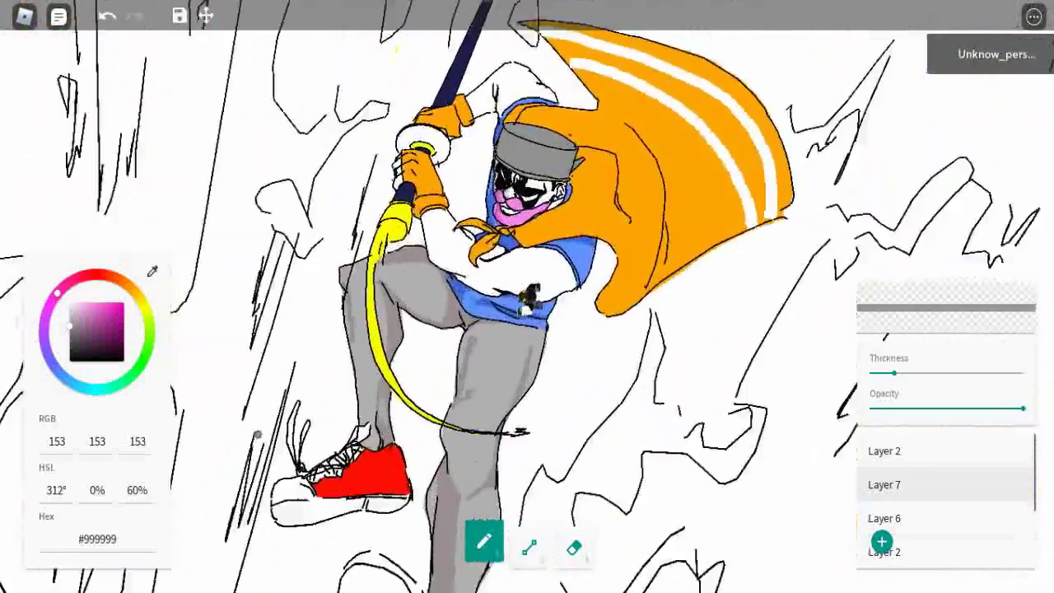
- Add deep blue #133C99 shadows to the blue hood and to the shirt's shoulder and waist
scroll(527, 297, "up", 10)
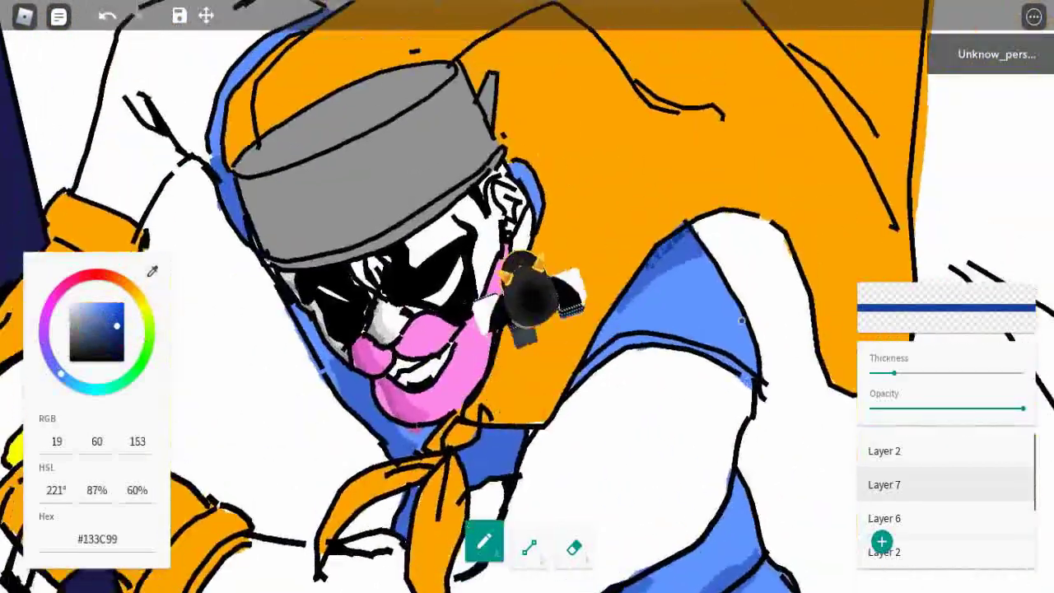
key("Left")
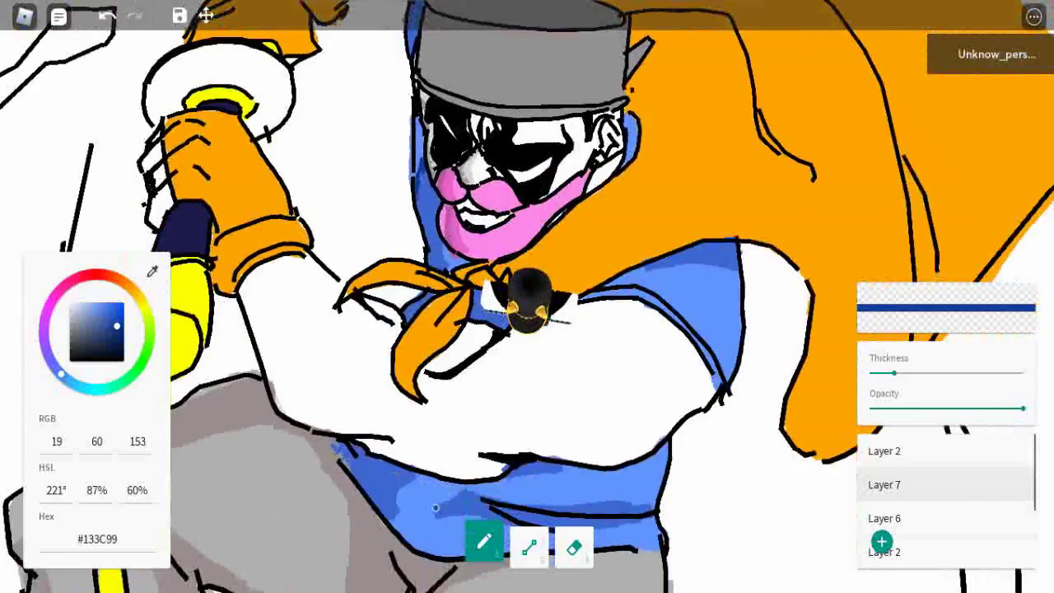
key("Left")
scroll(527, 296, "down", 3)
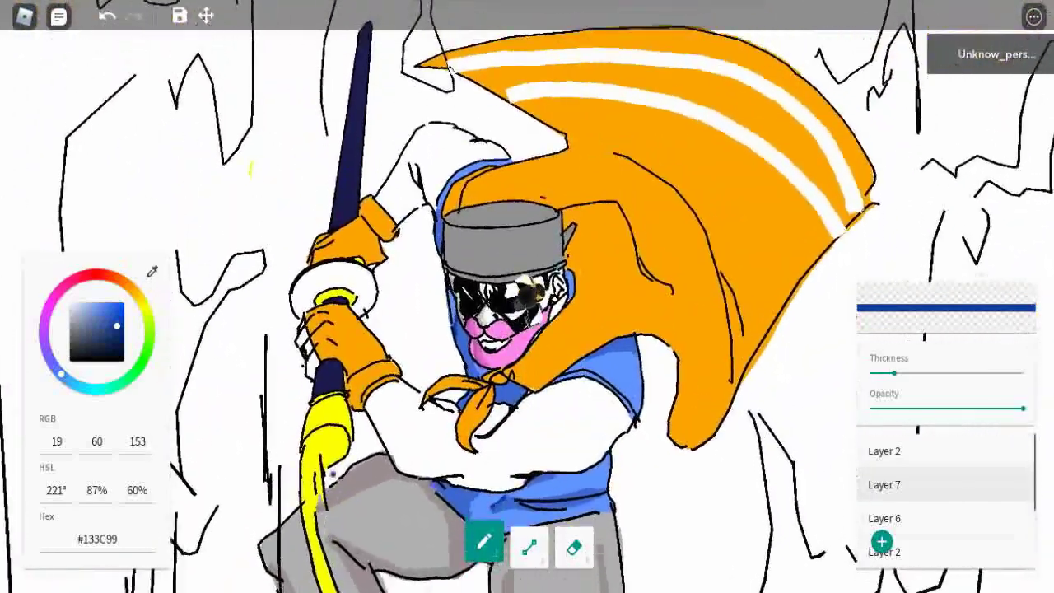
- Deepen the shadows on the standing trouser leg around the calf, knee and thigh with dark grey #625B5B
scroll(528, 297, "up", 6)
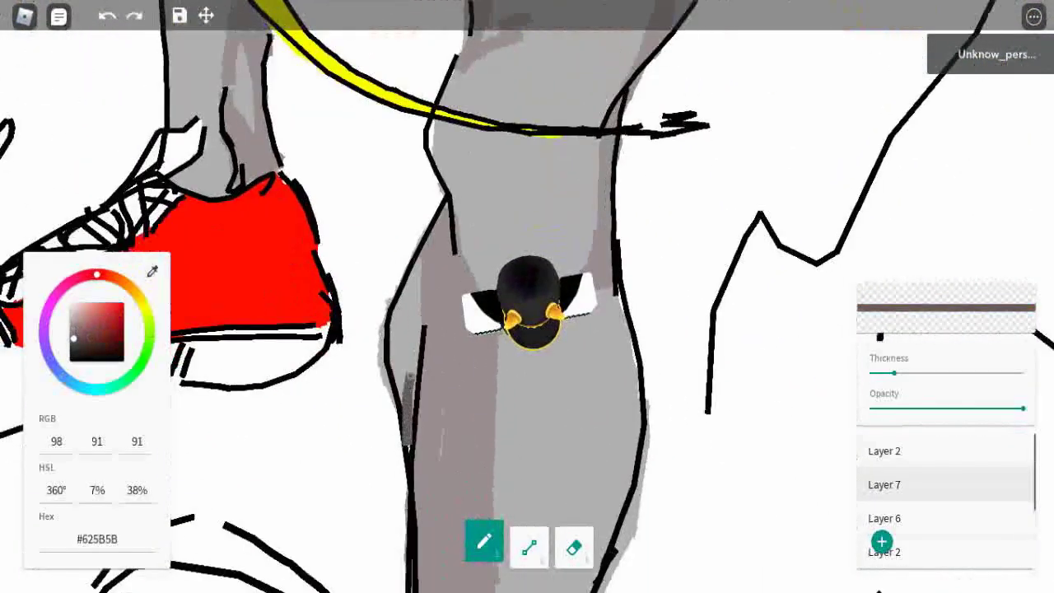
key("Left")
key("ctrl+z")
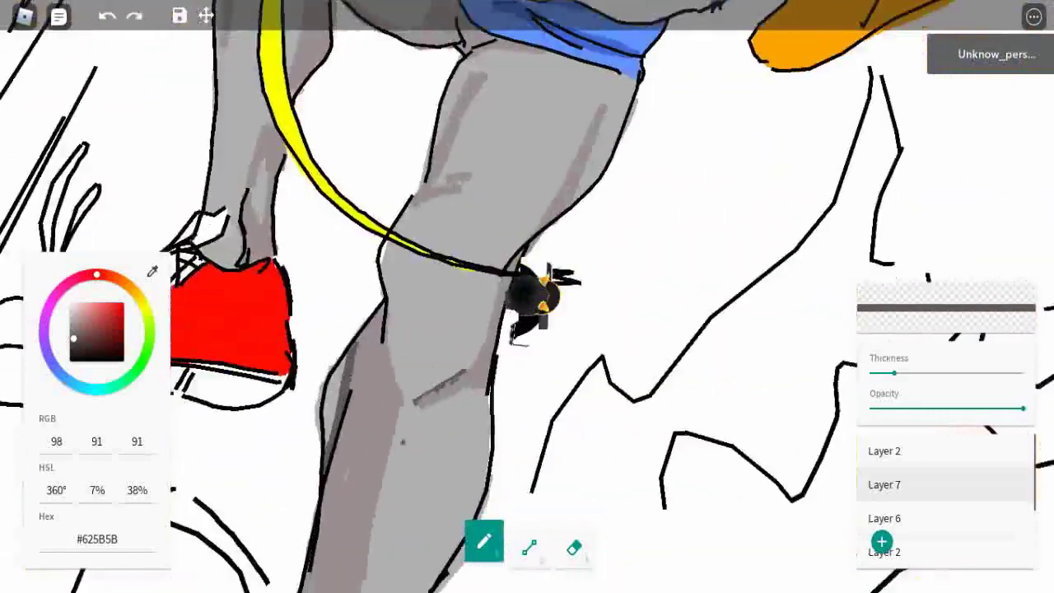
scroll(527, 297, "down", 3)
scroll(527, 297, "up", 4)
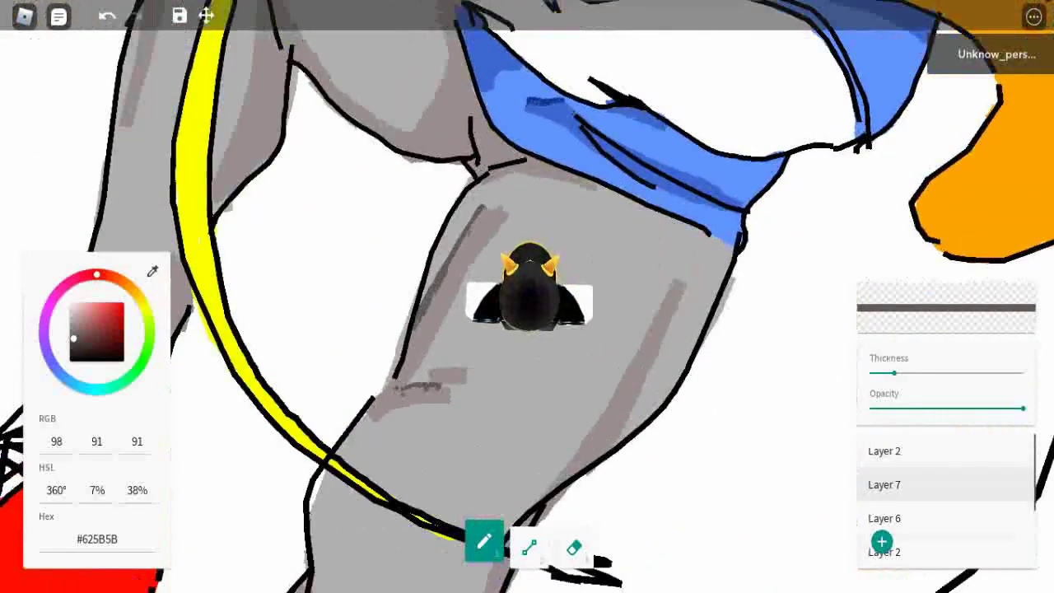
key("d")
scroll(527, 296, "down", 3)
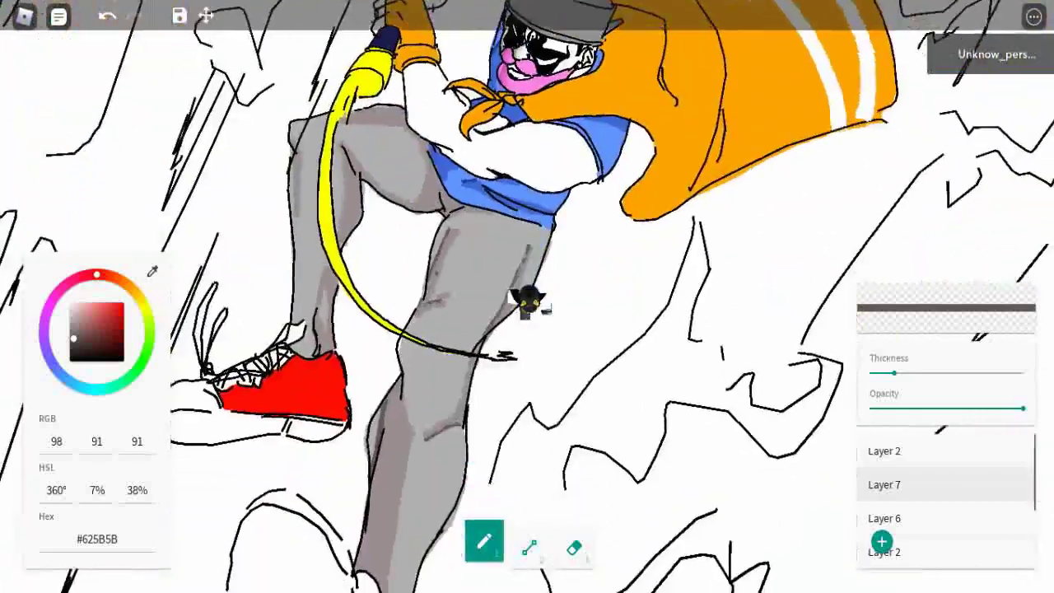
- Add dark grey #625B5B shadow strokes to the outer thigh and the raised trouser leg
scroll(527, 296, "up", 3)
scroll(527, 297, "down", 3)
scroll(527, 297, "up", 3)
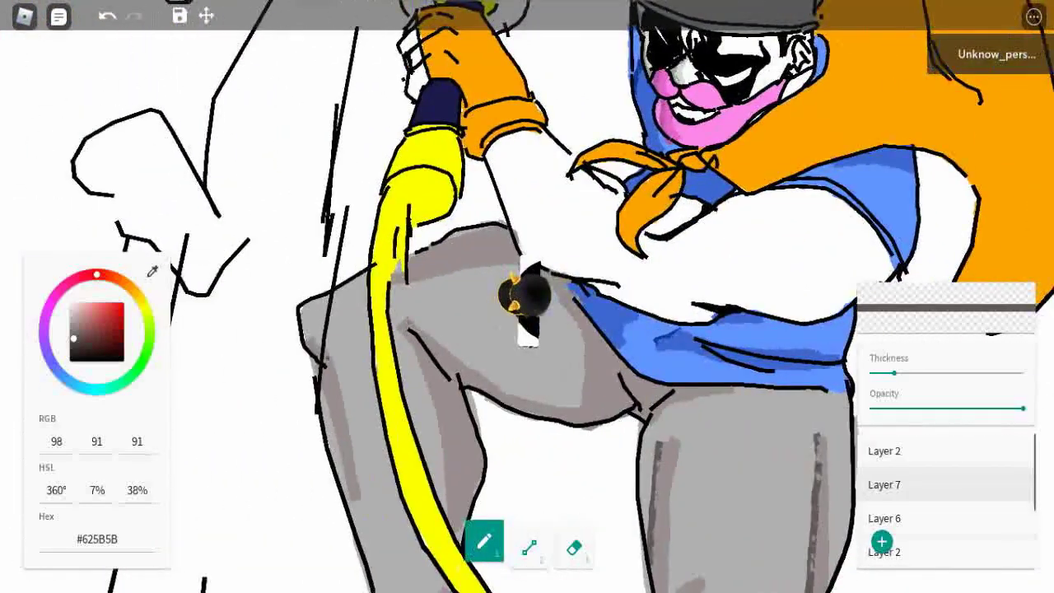
scroll(527, 296, "down", 3)
scroll(527, 296, "up", 4)
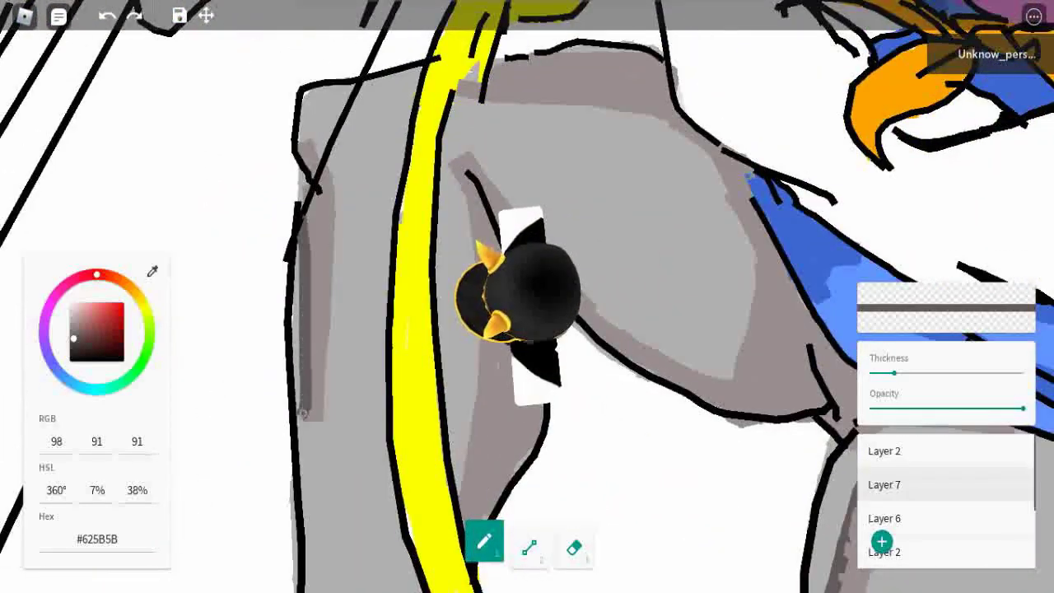
- Shade both orange gloves with darker orange #CC8505 and deepen the shadows with brown #A36B04
scroll(527, 296, "down", 5)
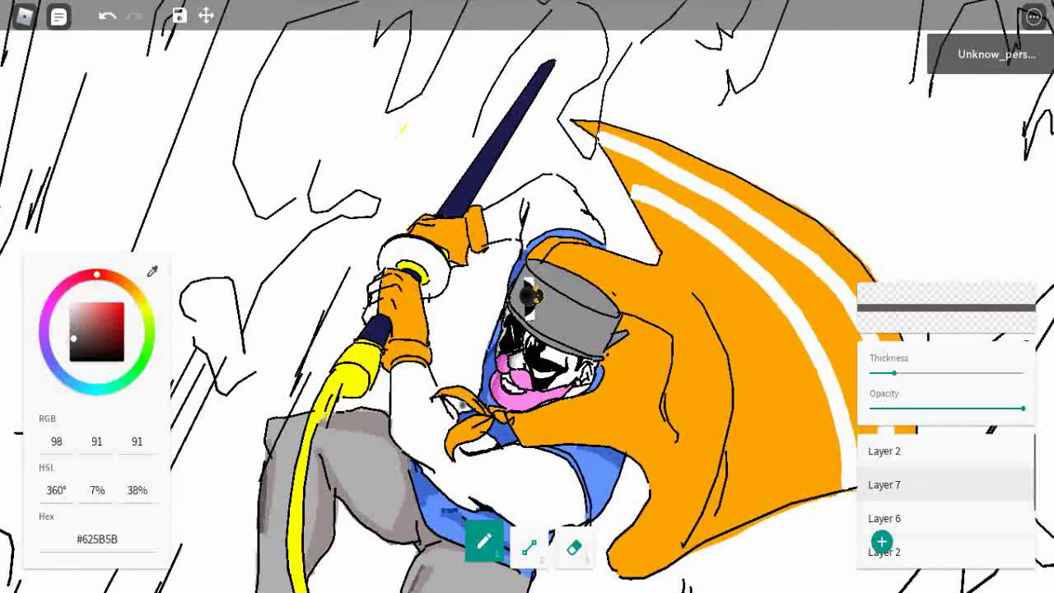
scroll(527, 296, "up", 5)
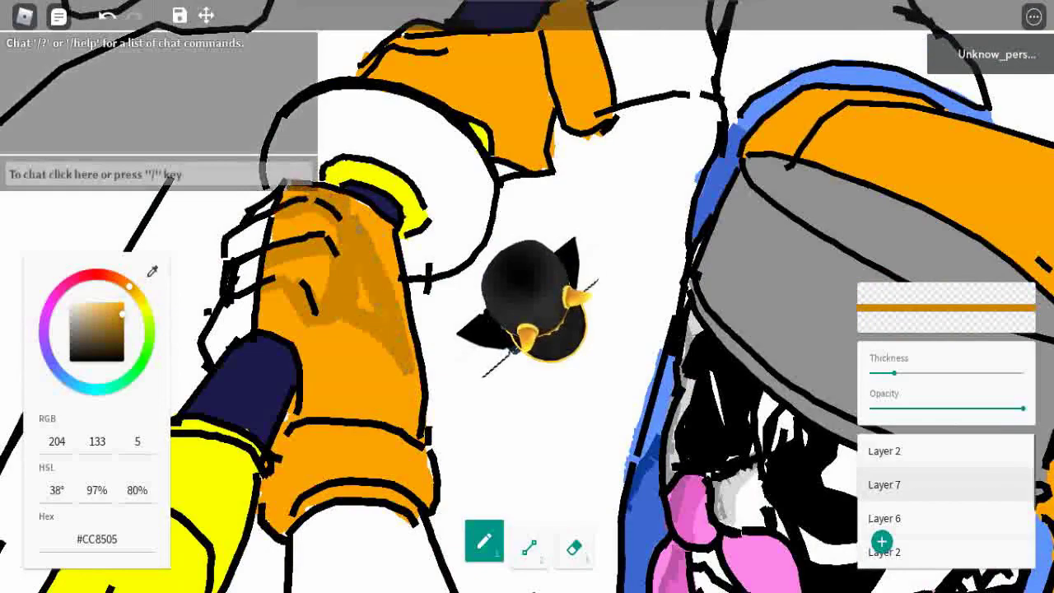
key("Left")
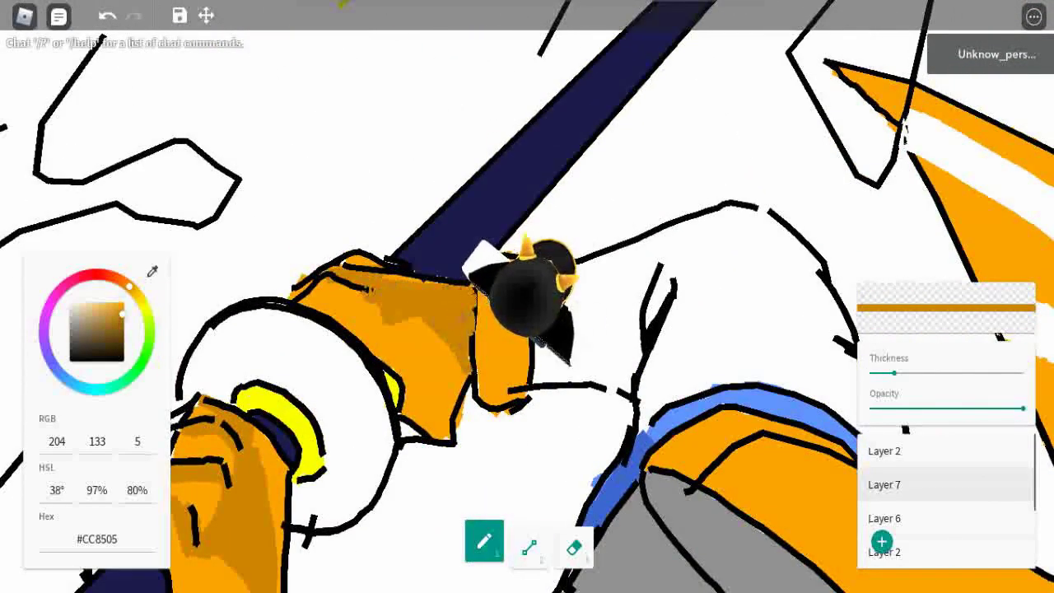
key("w")
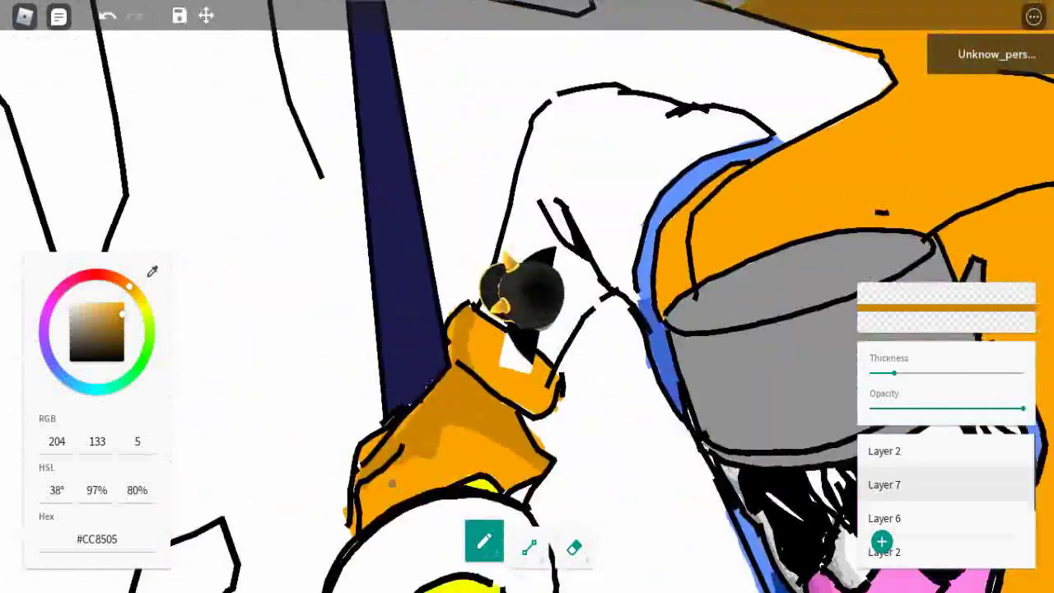
key("Left")
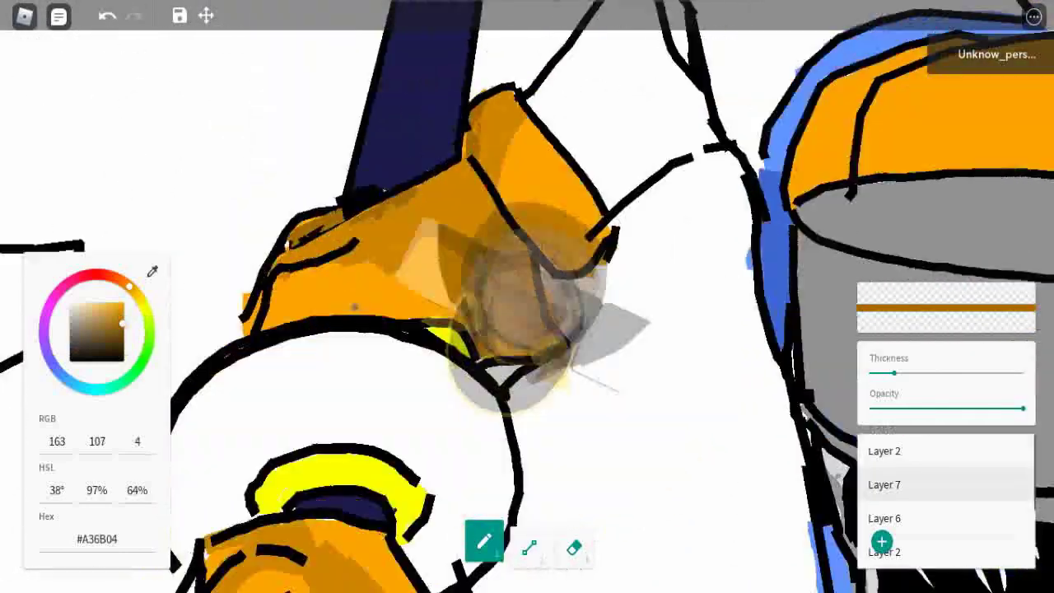
- Shade the folds of the orange cape with a broad brush in darker orange #CC8505
key("Left")
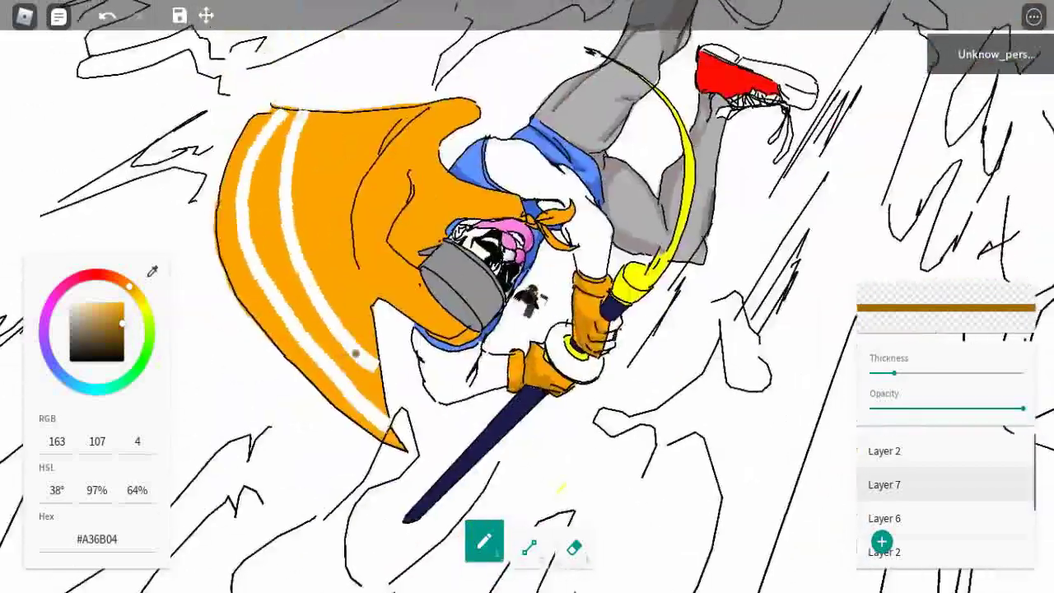
key("Left")
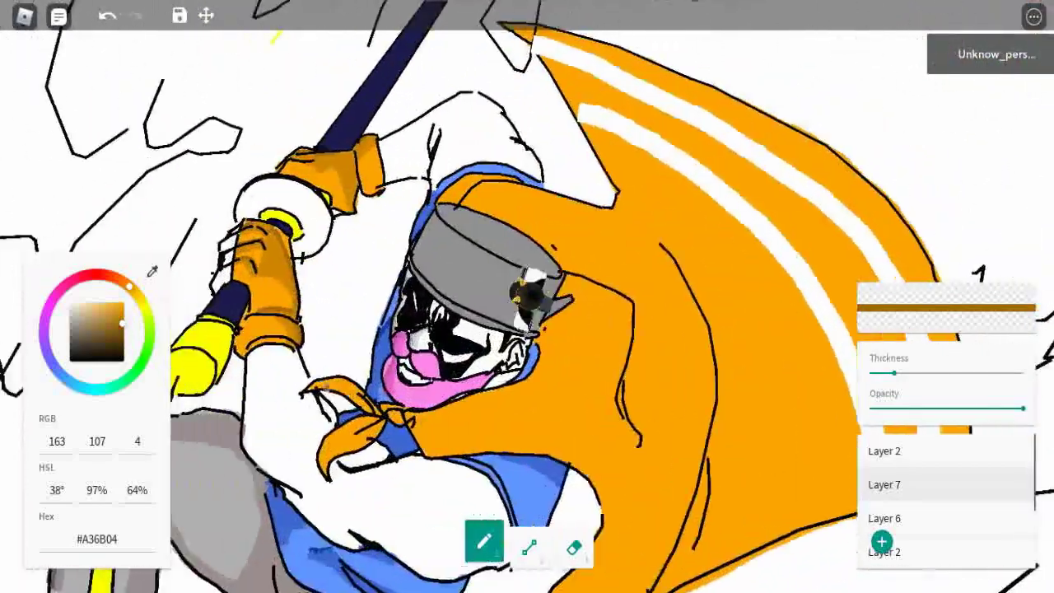
key("Left")
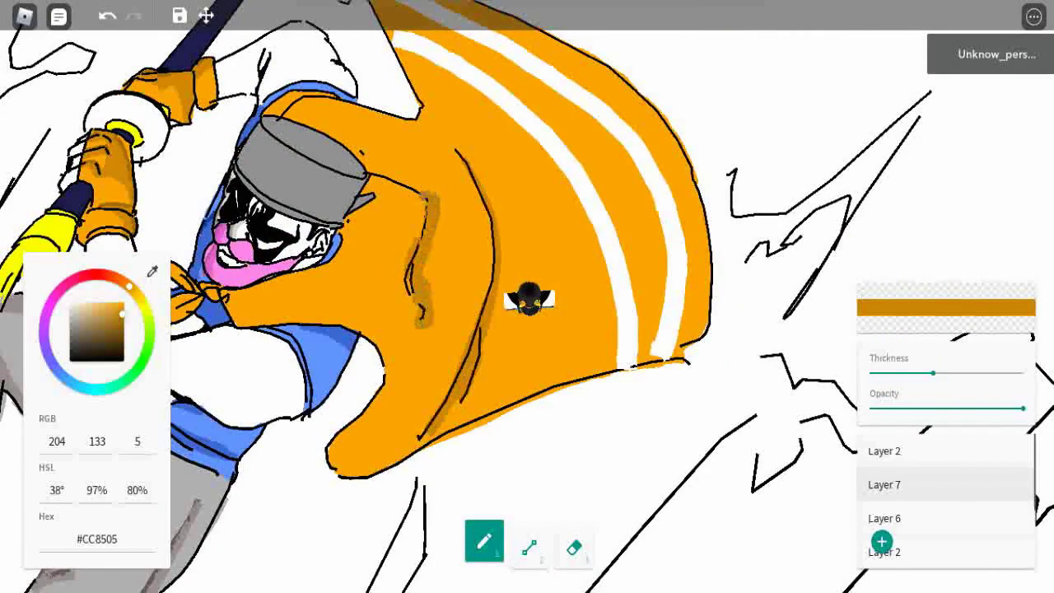
key("Left")
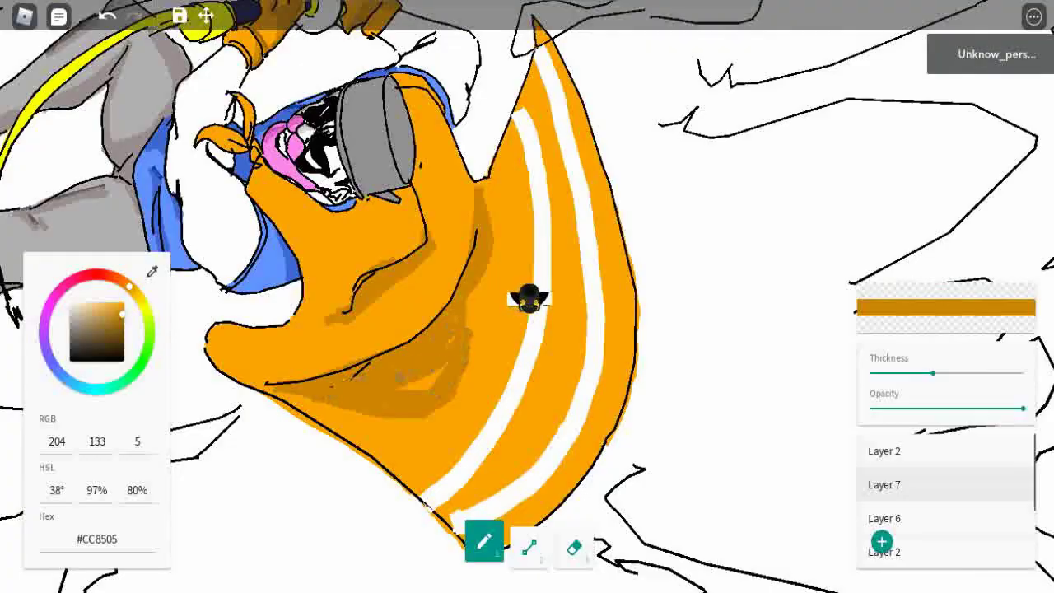
key("Left")
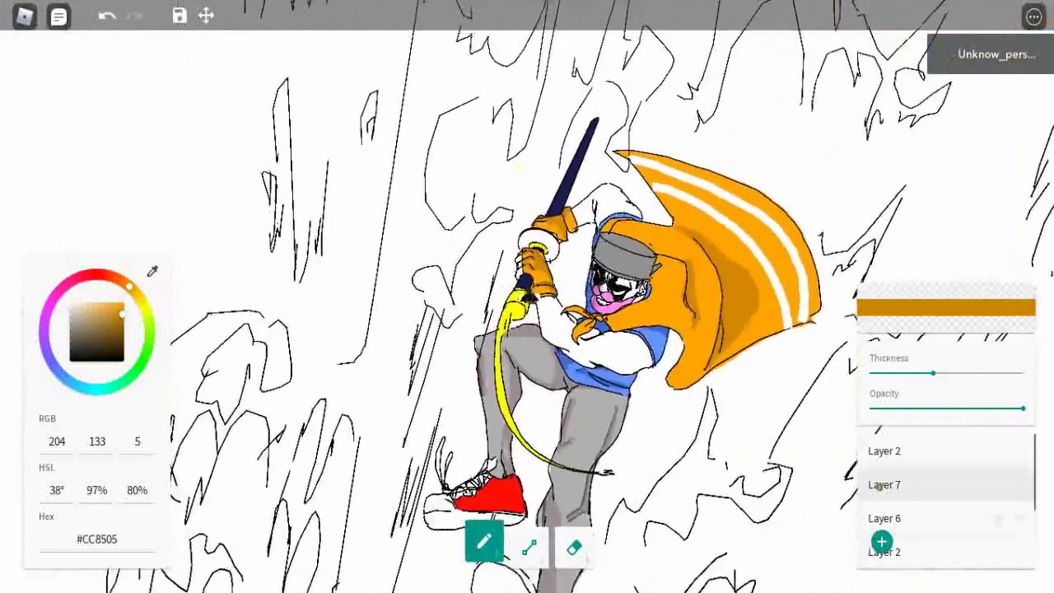
- Add a new layer at the top of the stack and paint large grey #959595 rocks in the background beside the sword
left_click(882, 541)
left_click(71, 338)
left_click(71, 327)
mouse_move(265, 232)
left_mouse_down()
mouse_move(400, 129)
mouse_move(267, 247)
mouse_move(527, 165)
mouse_move(360, 224)
mouse_move(387, 272)
left_mouse_up()
left_click_drag(885, 484, 884, 450)
key("Left")
left_click_drag(318, 295, 483, 309)
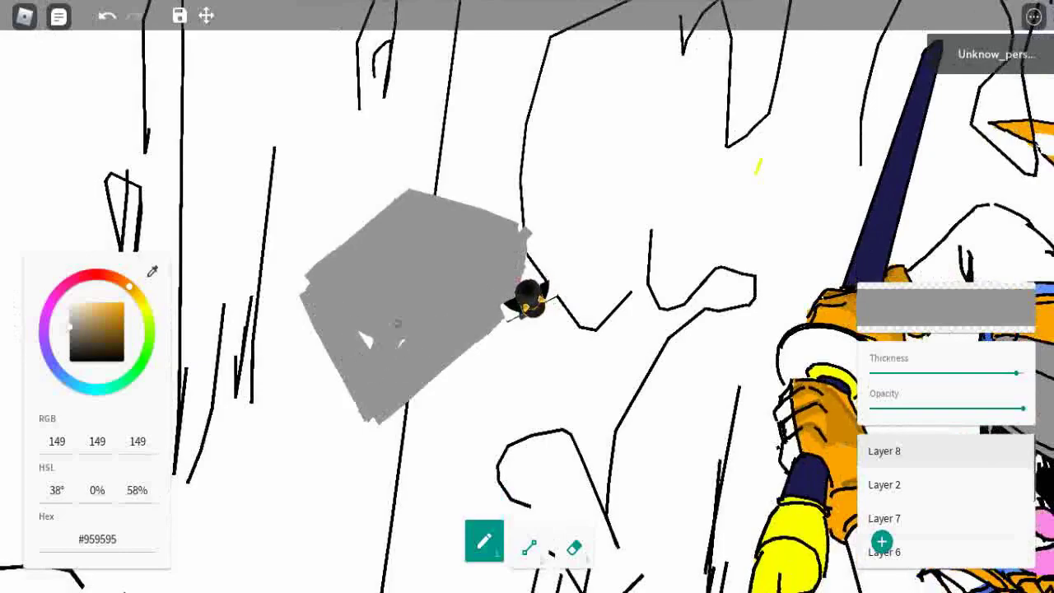
mouse_move(382, 206)
left_mouse_down()
mouse_move(278, 301)
mouse_move(322, 288)
mouse_move(239, 300)
left_mouse_up()
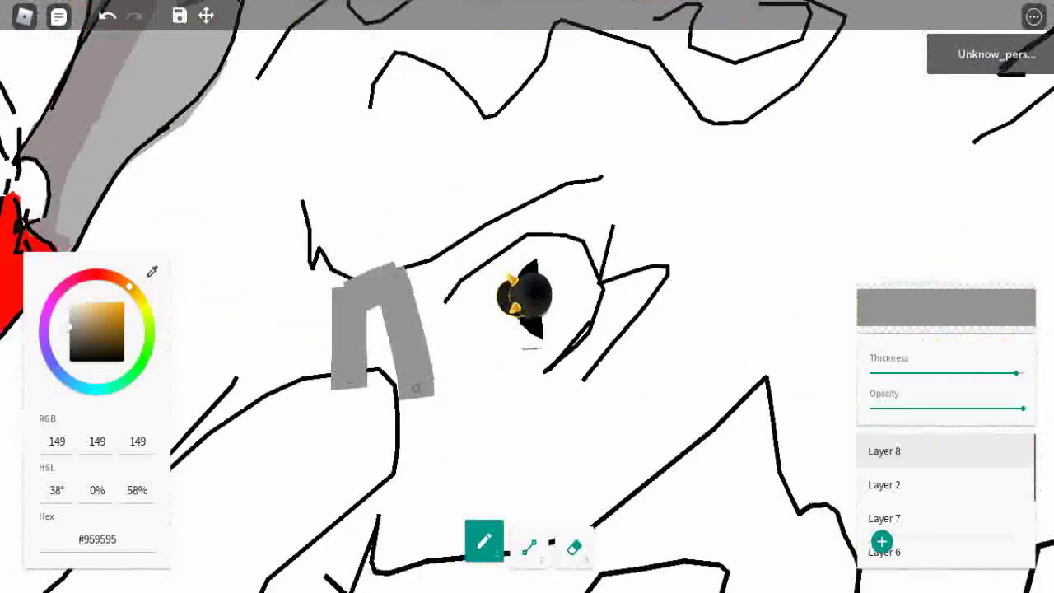
- Paint a cluster of four grey #959595 rock blocks in the background near the standing foot
left_click_drag(412, 313, 338, 449)
left_click_drag(395, 271, 412, 412)
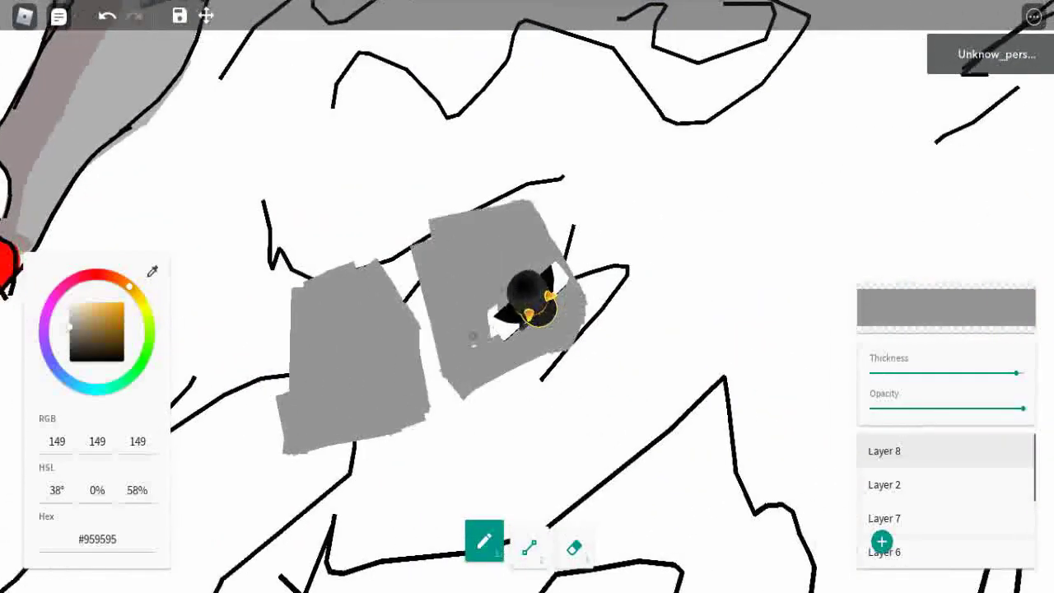
key("1")
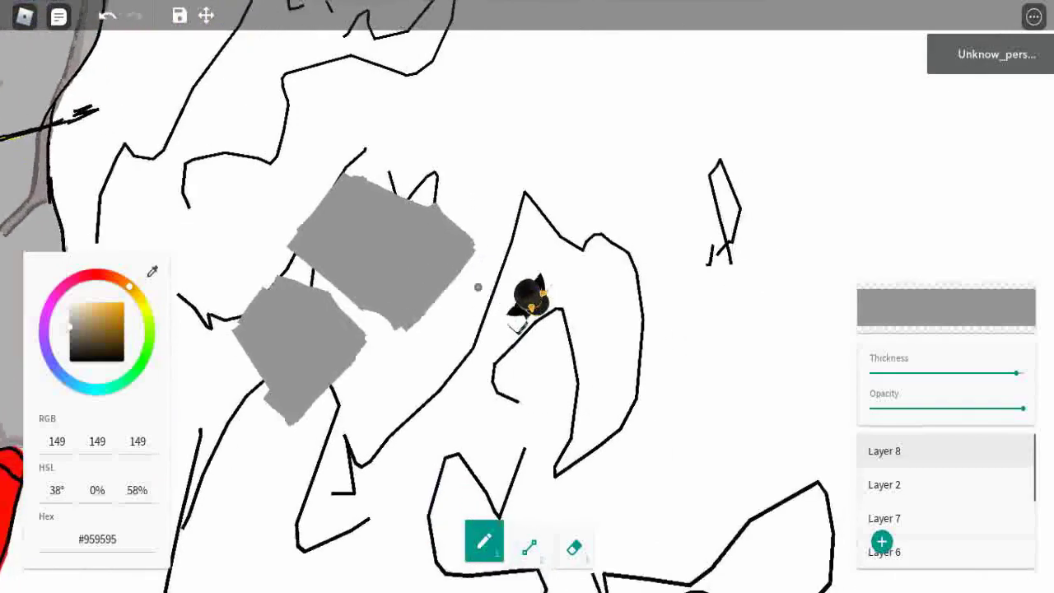
left_click_drag(391, 330, 412, 343)
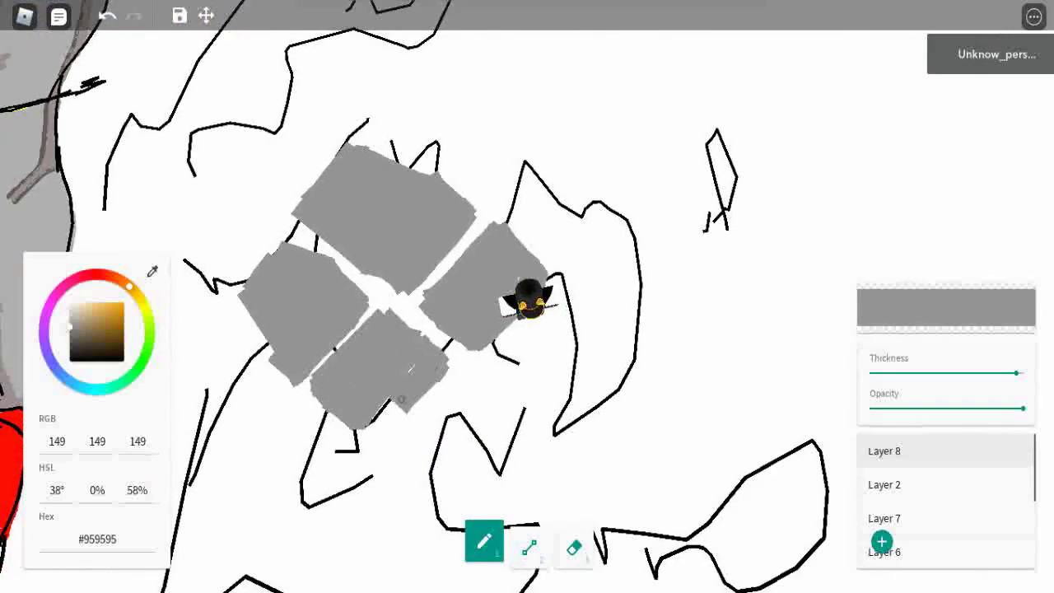
- Undo the stray grey blob and paint two slanted grey #959595 rock slabs below the cape's outer edge
scroll(527, 297, "down", 5)
scroll(527, 296, "up", 8)
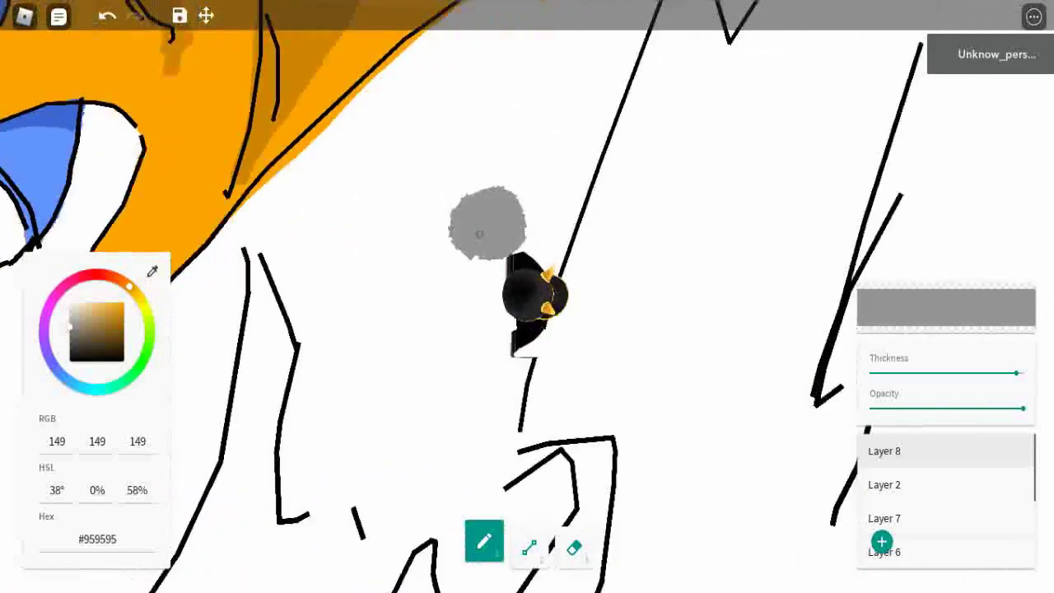
key("ctrl+z")
scroll(474, 247, "down", 5)
scroll(484, 199, "up", 5)
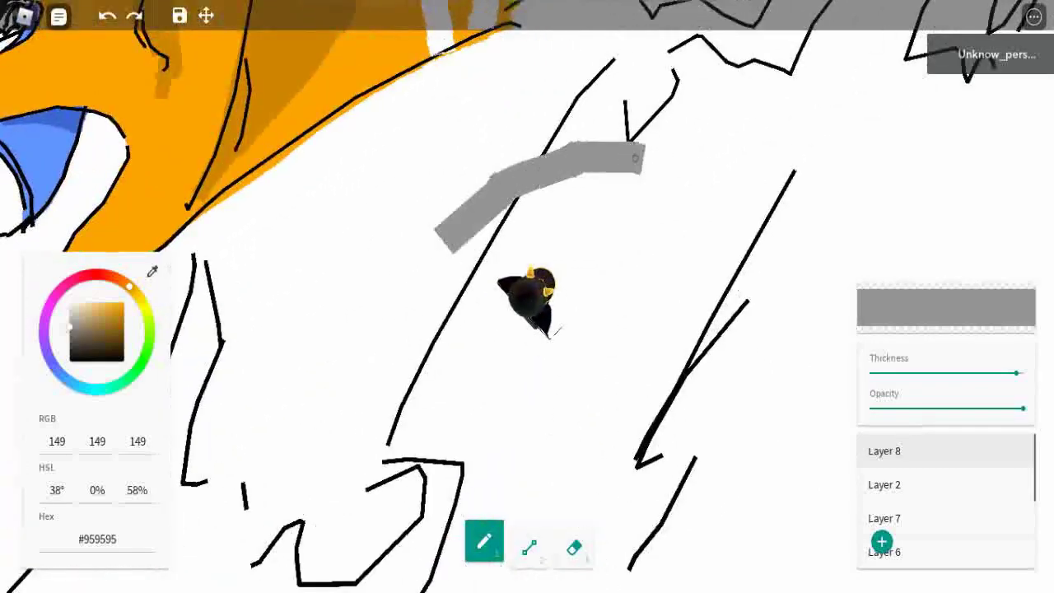
mouse_move(643, 157)
left_mouse_down()
mouse_move(528, 251)
mouse_move(626, 189)
mouse_move(461, 305)
mouse_move(708, 189)
left_mouse_up()
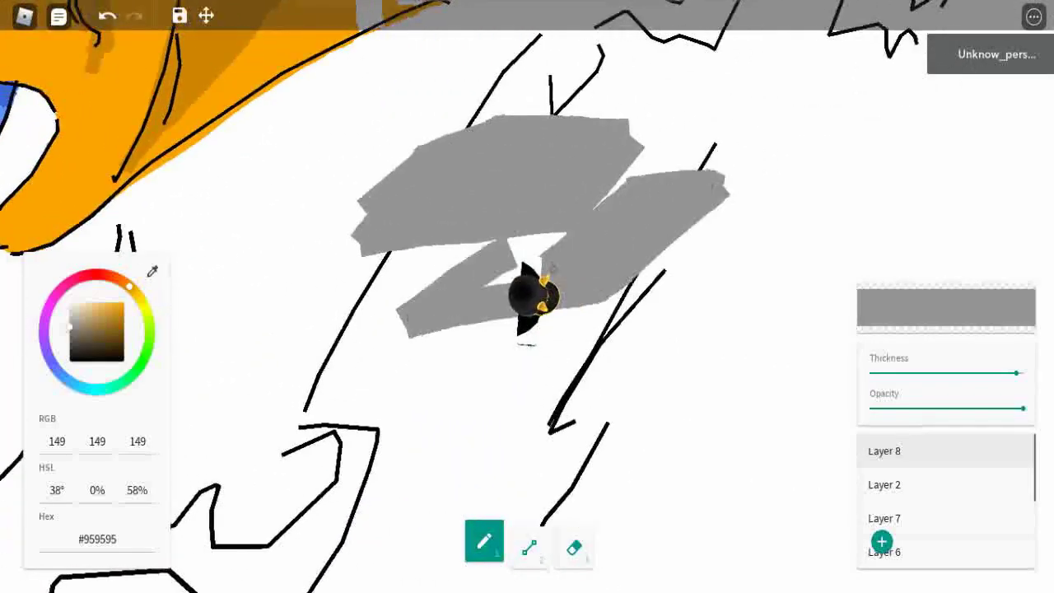
scroll(551, 268, "down", 5)
scroll(416, 323, "up", 5)
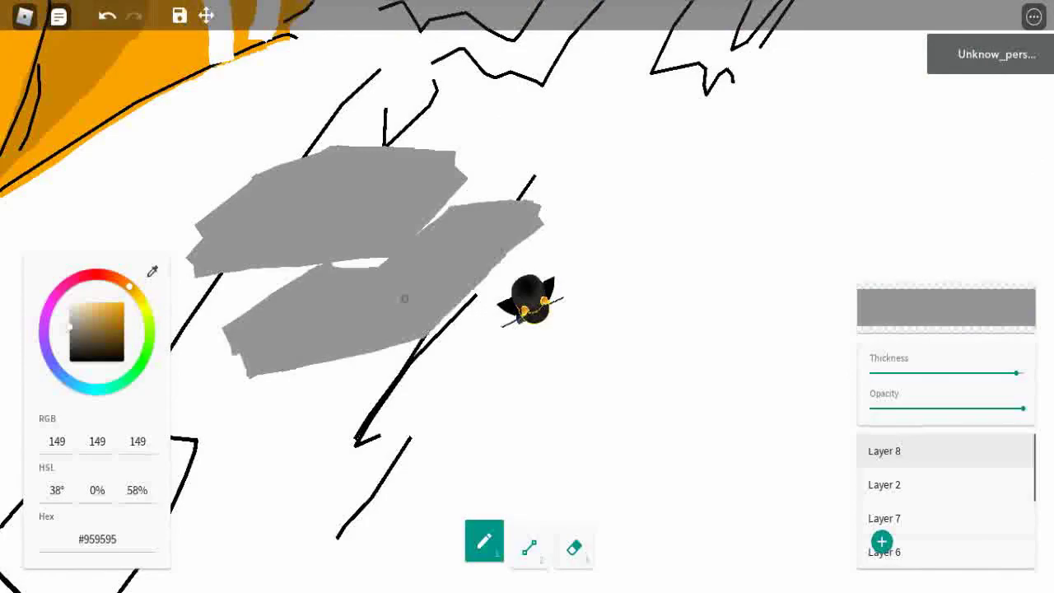
- Paint two large grey #959595 boulders near the raised shoe and a small pair of slabs beside the raised leg
scroll(404, 298, "down", 5)
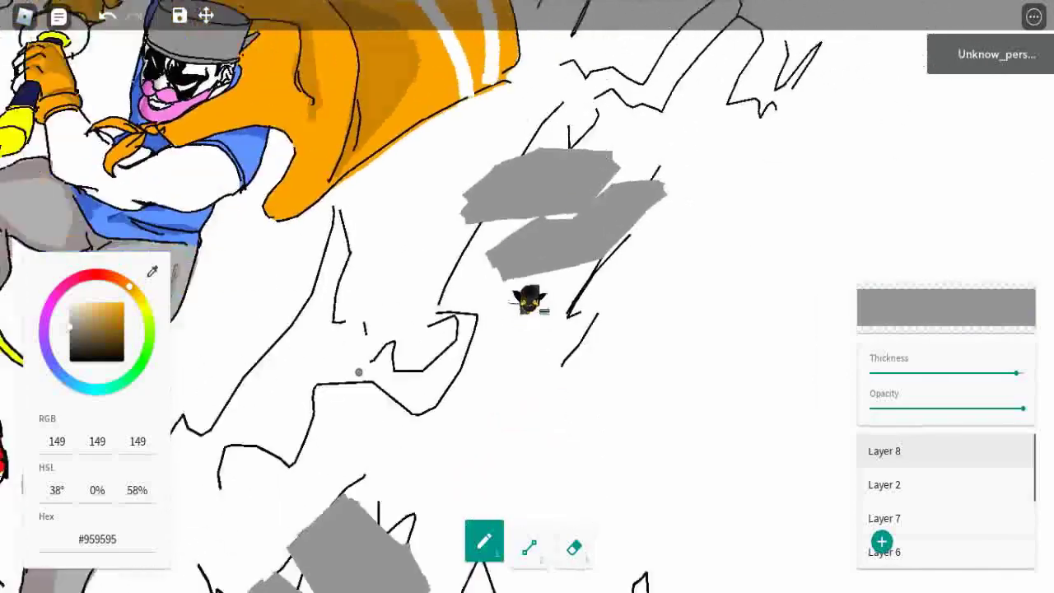
scroll(358, 370, "up", 5)
scroll(444, 290, "down", 5)
scroll(429, 398, "up", 5)
key("ctrl+z")
mouse_move(449, 142)
left_mouse_down()
mouse_move(383, 272)
mouse_move(330, 247)
mouse_move(461, 165)
left_mouse_up()
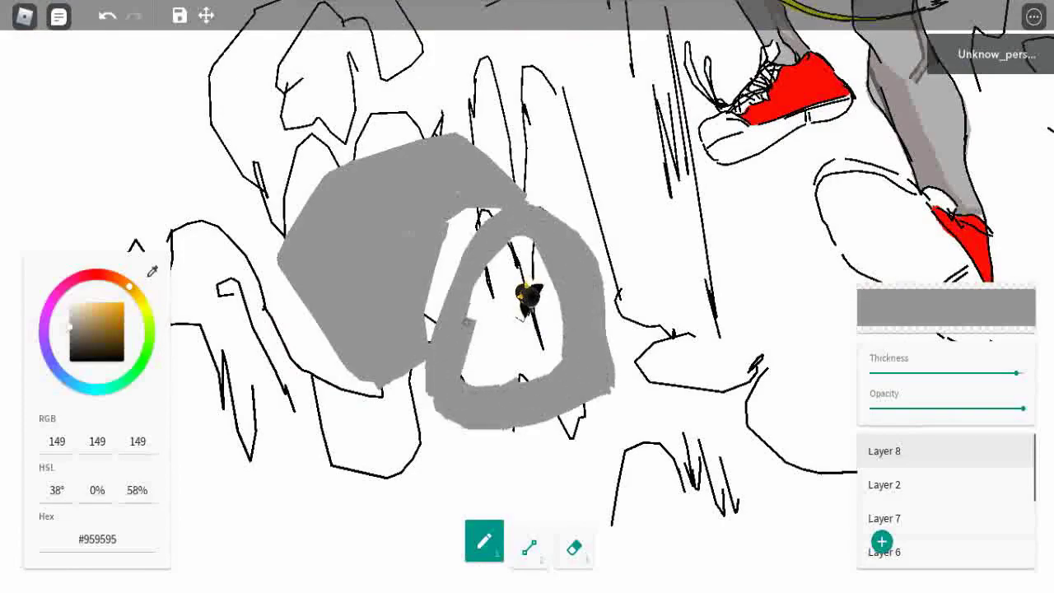
scroll(624, 323, "down", 5)
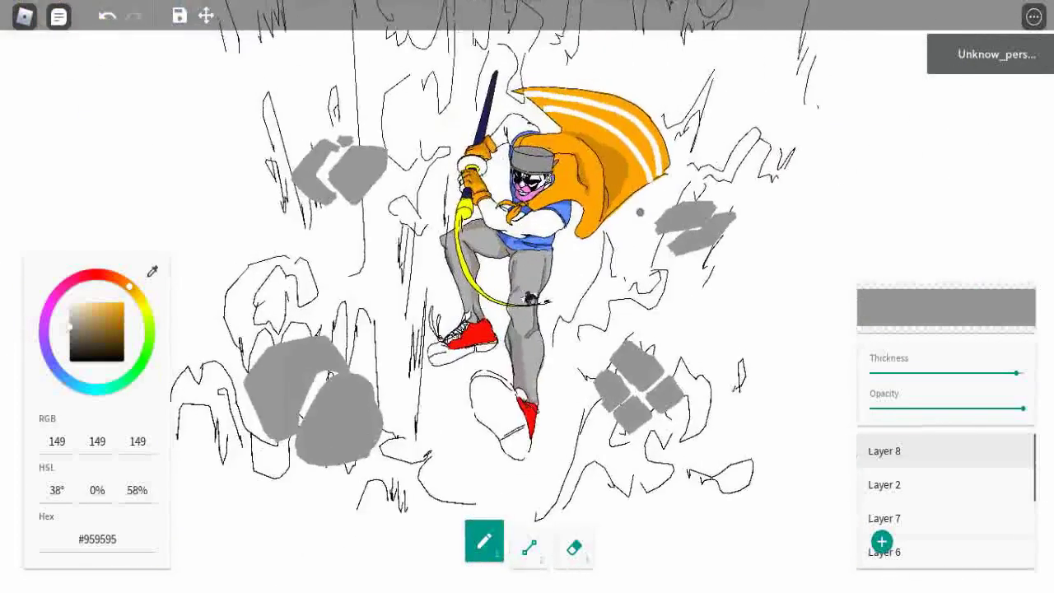
scroll(527, 245, "up", 5)
scroll(527, 297, "down", 5)
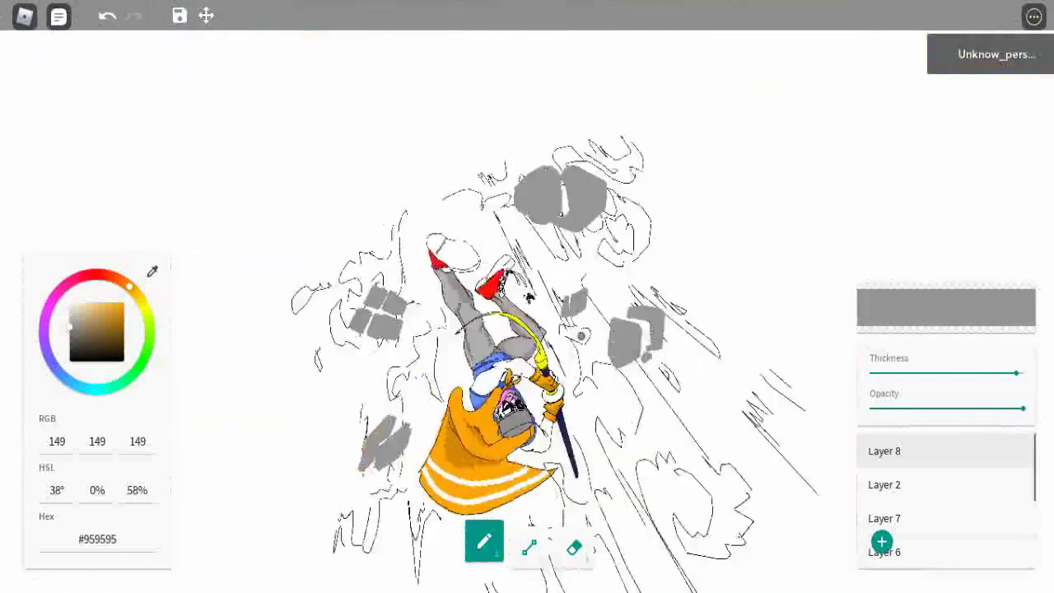
- Add another new layer above the rocks and draw darker grey #787674 edge lines on the rocks beside the sword
scroll(527, 297, "up", 5)
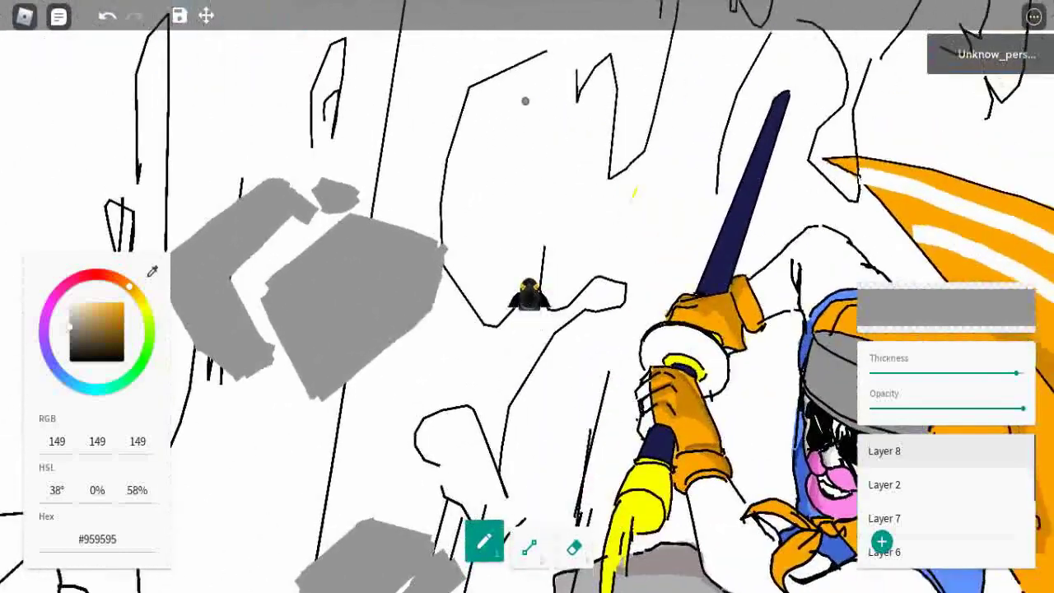
scroll(527, 297, "up", 5)
scroll(528, 297, "down", 5)
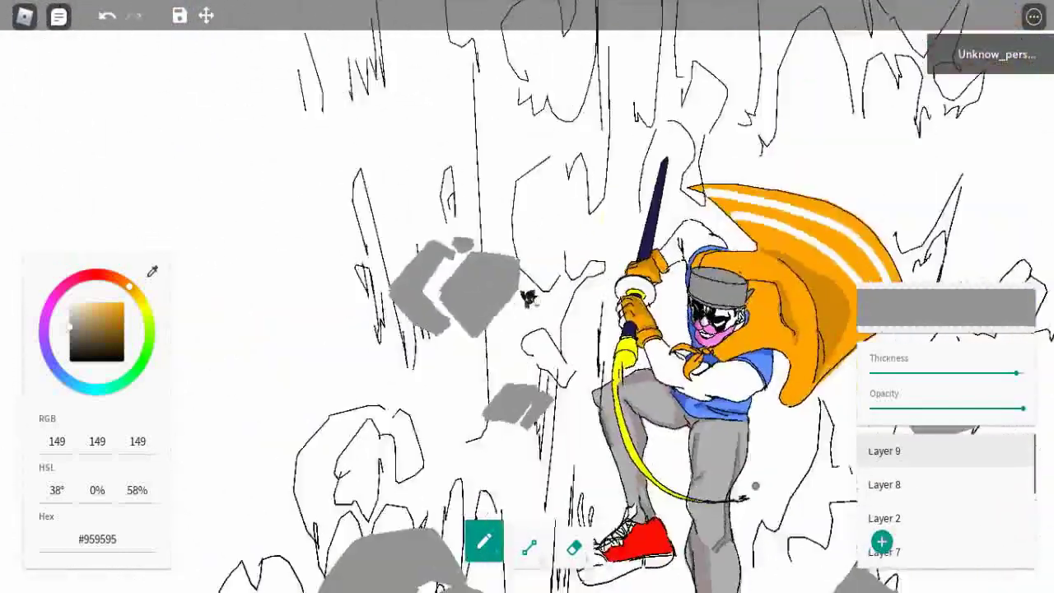
scroll(527, 296, "up", 5)
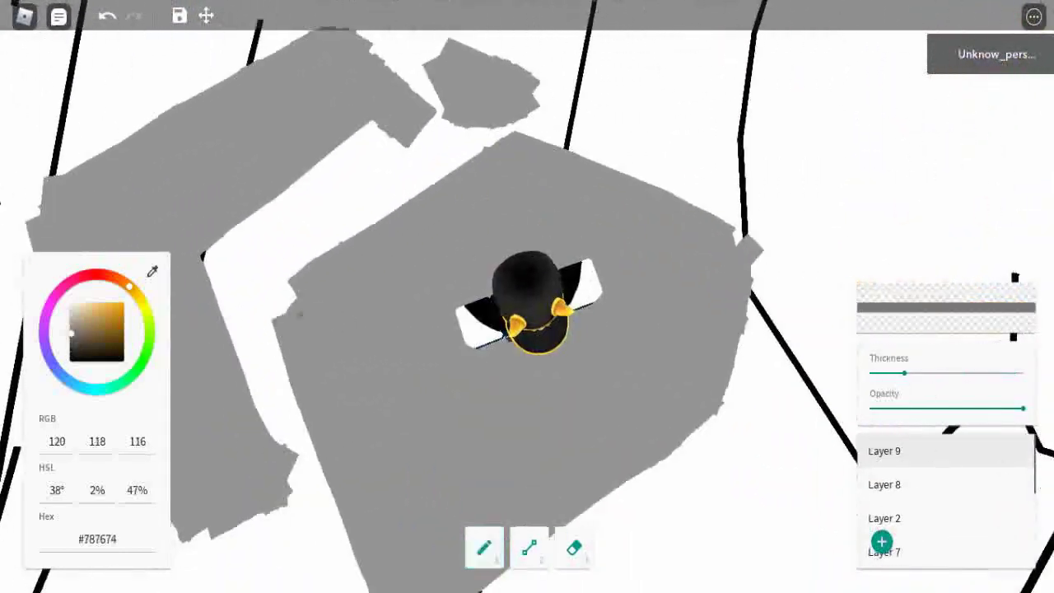
key("1")
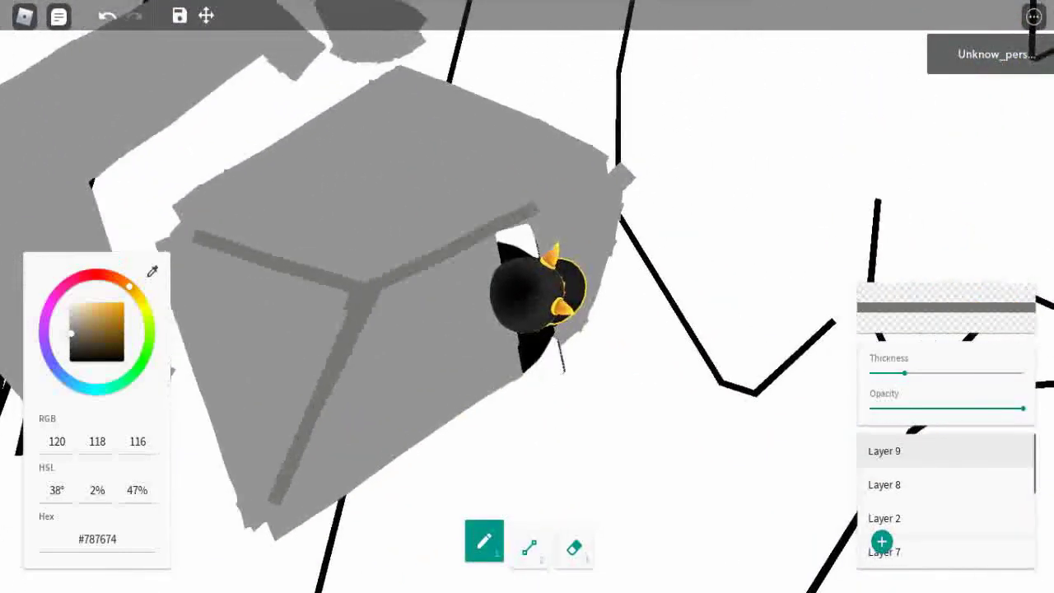
- Draw darker grey #787674 edge lines on the large boulders and on the four-block cluster near the standing foot
scroll(528, 296, "down", 3)
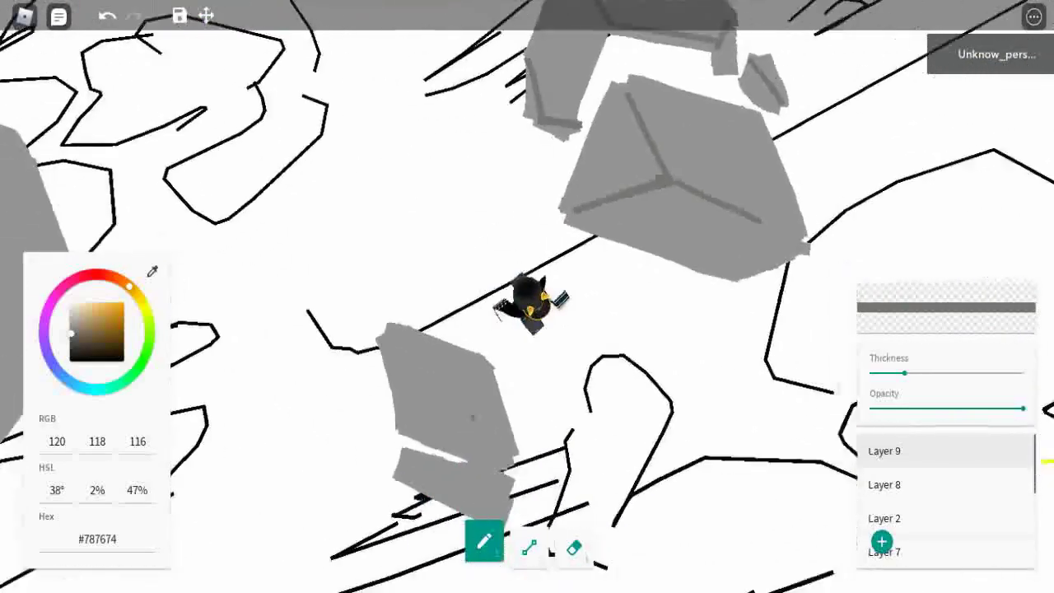
scroll(551, 551, "up", 3)
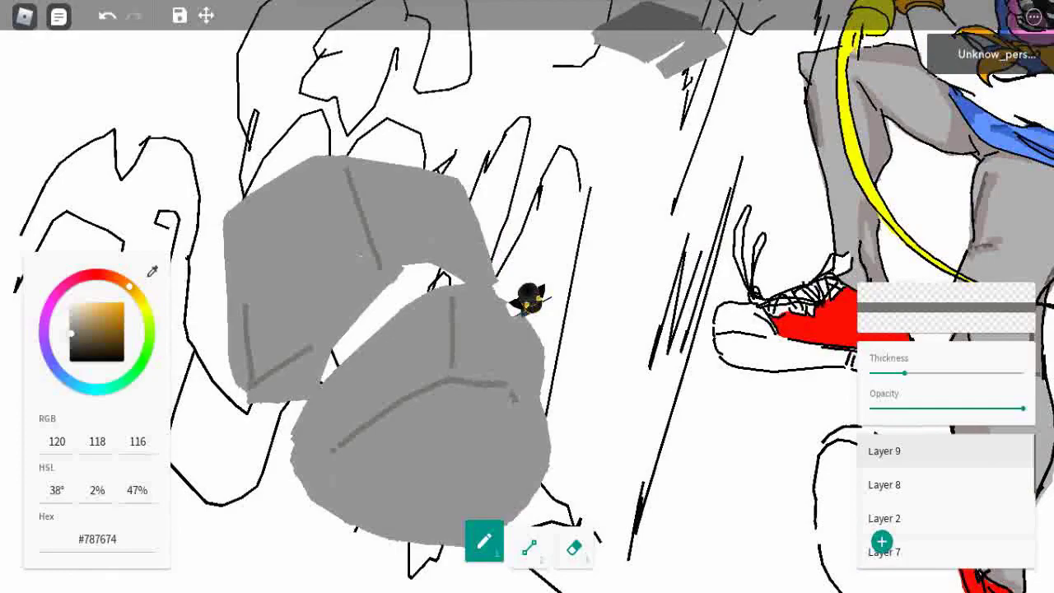
scroll(528, 297, "down", 3)
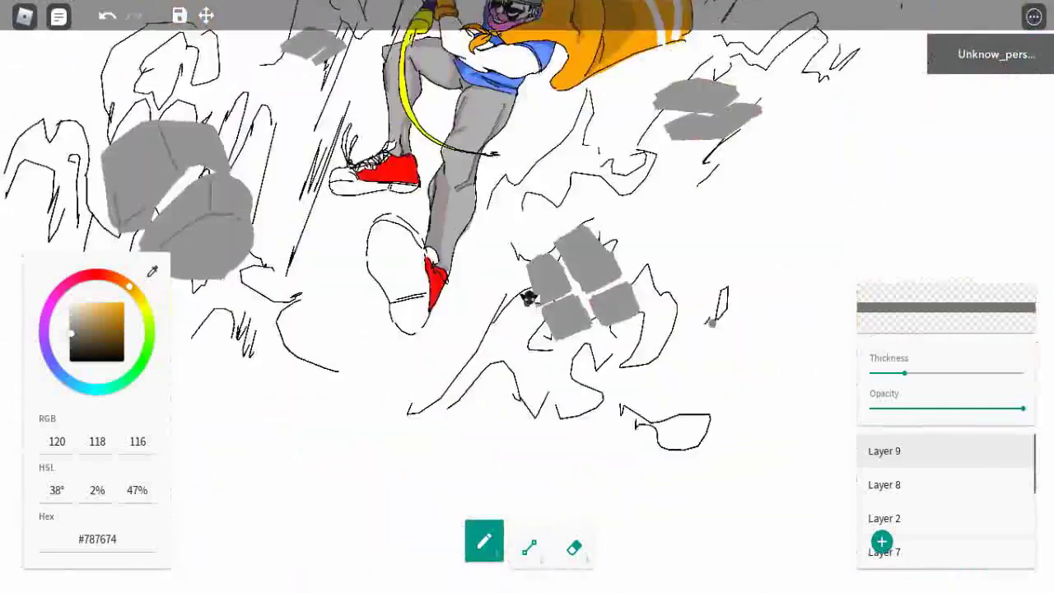
scroll(527, 297, "up", 4)
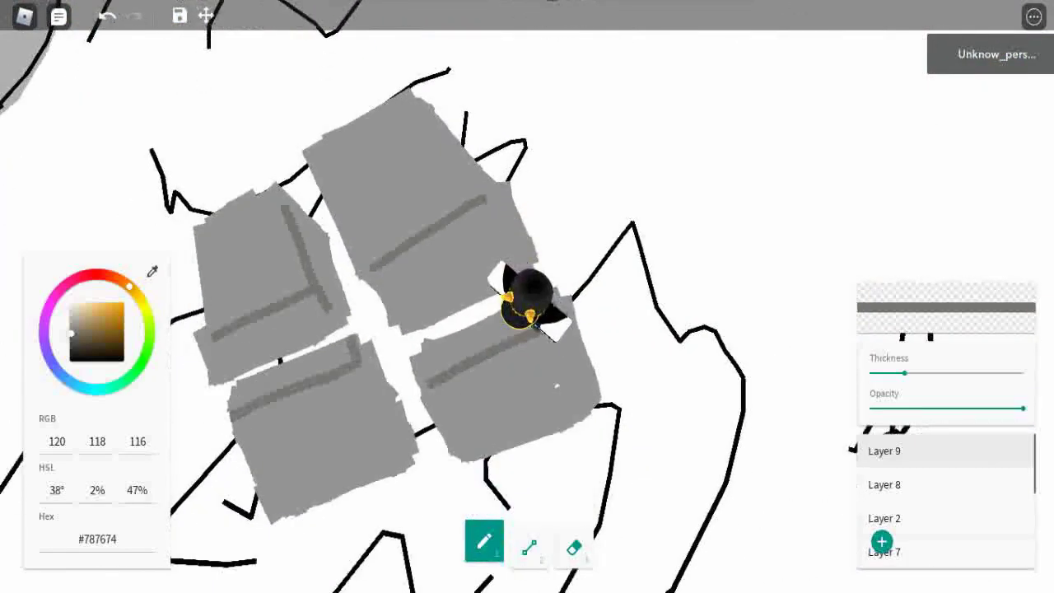
- Draw darker grey #787674 edge lines on the rock slabs below the cape
scroll(557, 438, "down", 4)
scroll(612, 252, "up", 5)
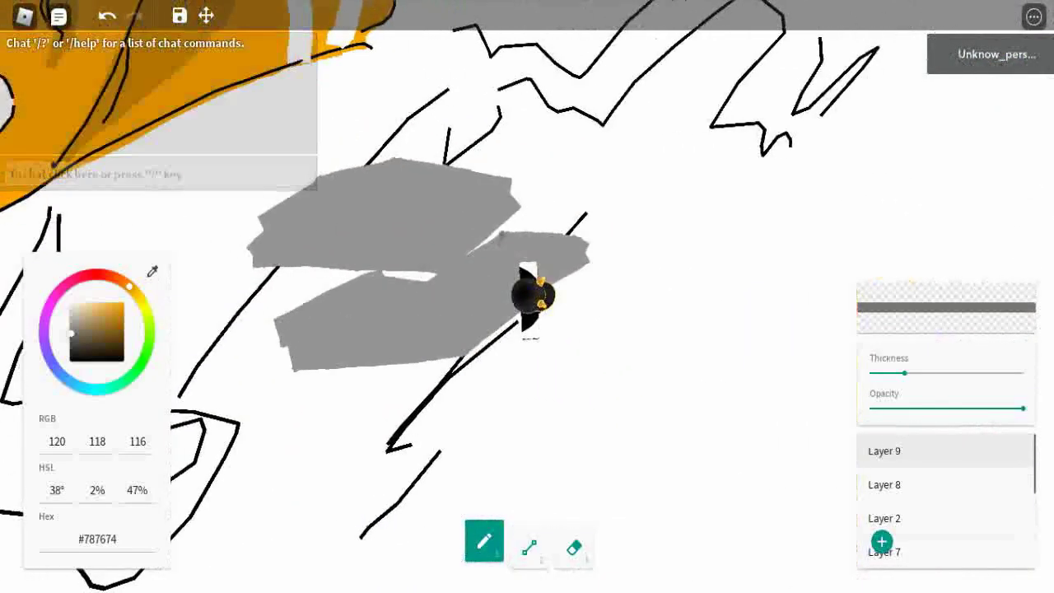
scroll(527, 297, "down", 4)
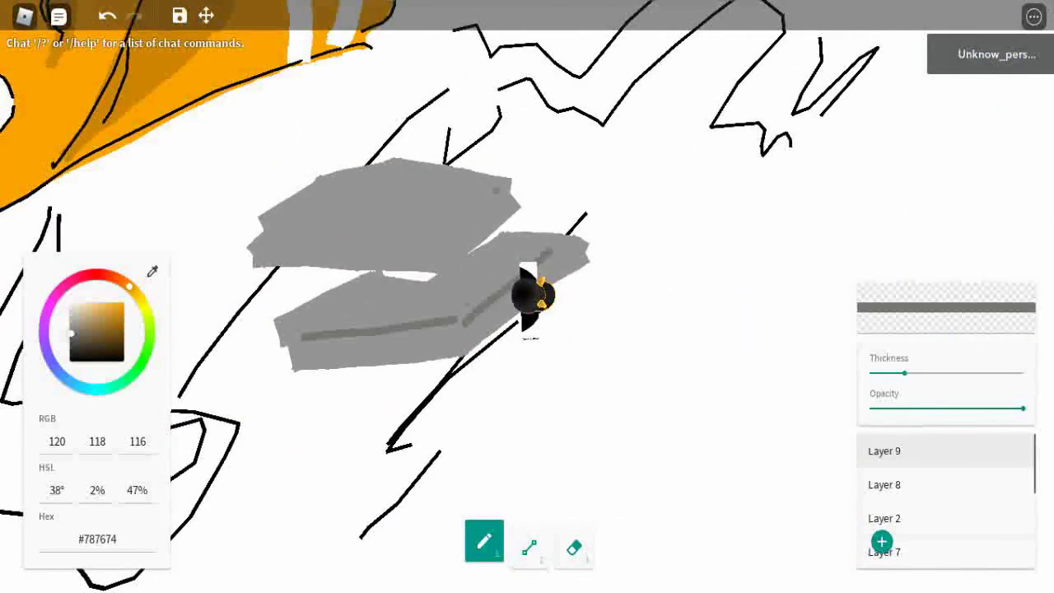
- Add a new layer beneath the rock layers and draw curved yellow #FFF700 streaks through the large boulders
scroll(527, 296, "up", 5)
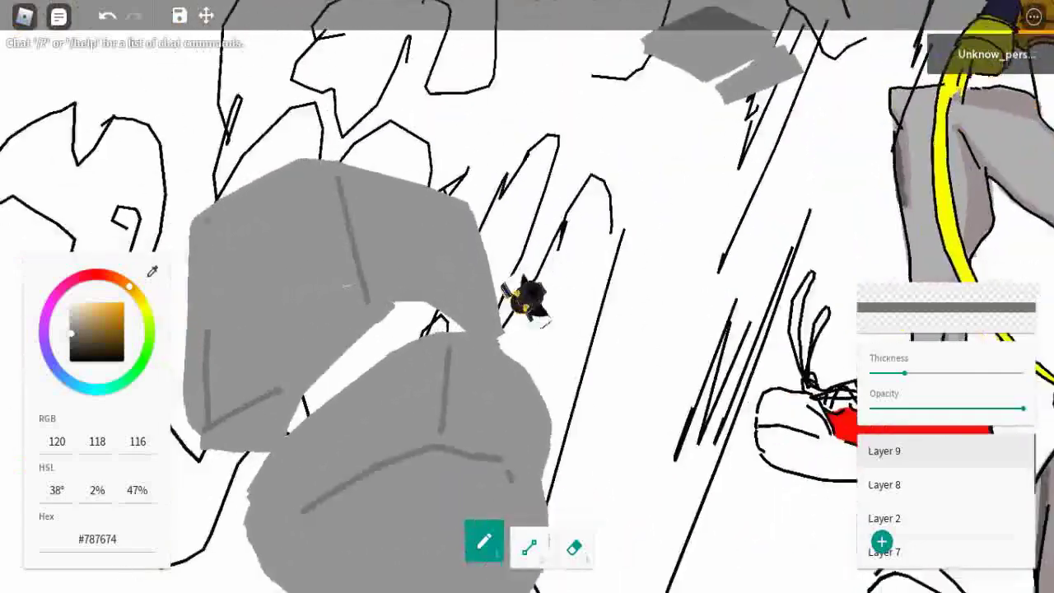
scroll(527, 296, "up", 1)
left_click(142, 302)
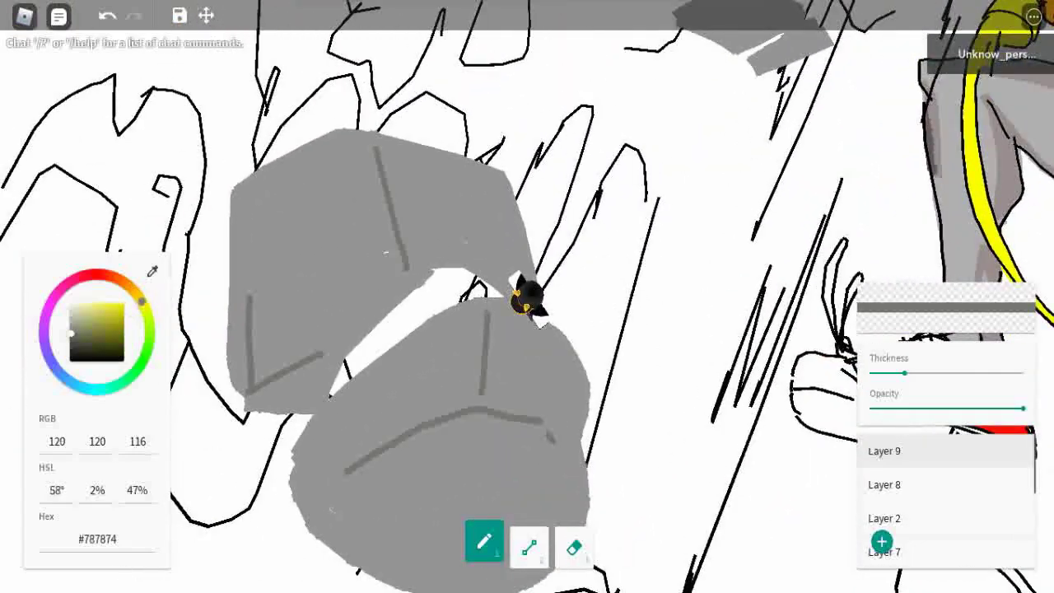
left_click_drag(938, 454, 937, 520)
scroll(498, 239, "down", 2)
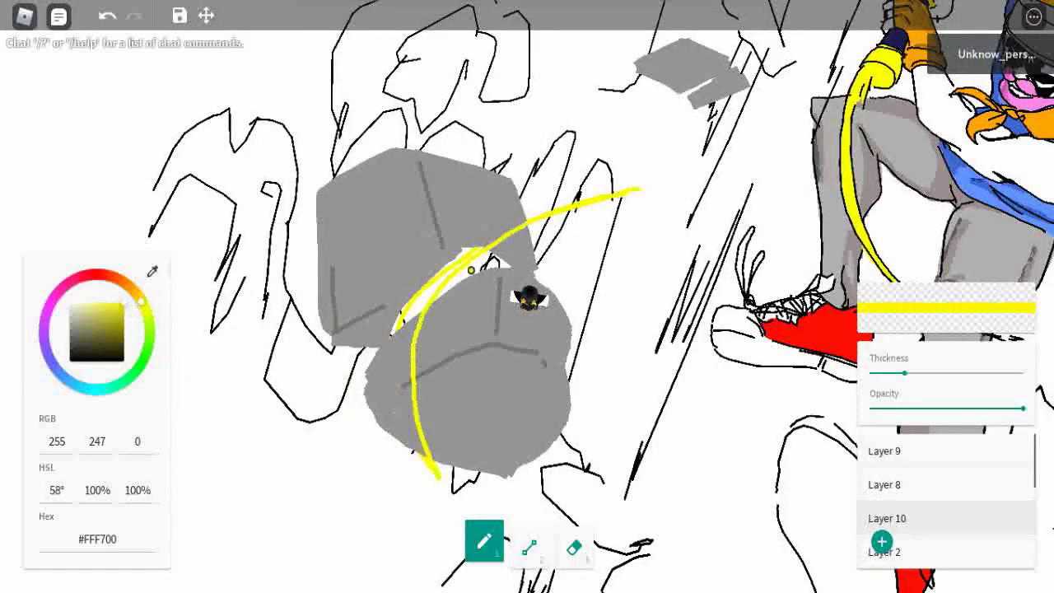
- Undo the last yellow stroke and move the yellow streak layer to the top of the stack
scroll(497, 246, "down", 3)
scroll(605, 266, "up", 3)
scroll(447, 318, "down", 3)
key("ctrl+z")
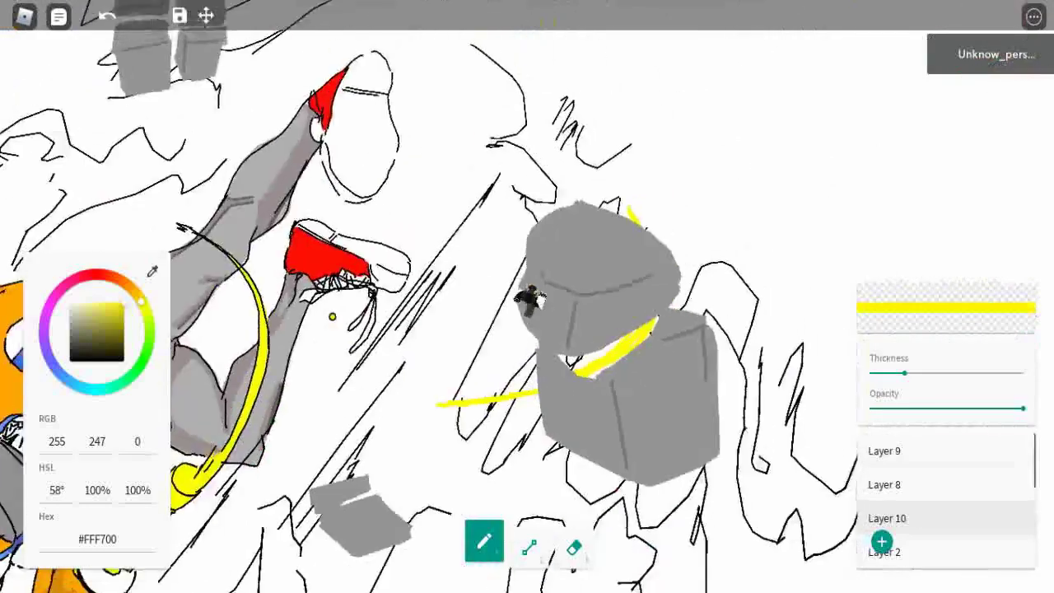
scroll(334, 313, "up", 3)
left_click_drag(923, 518, 876, 436)
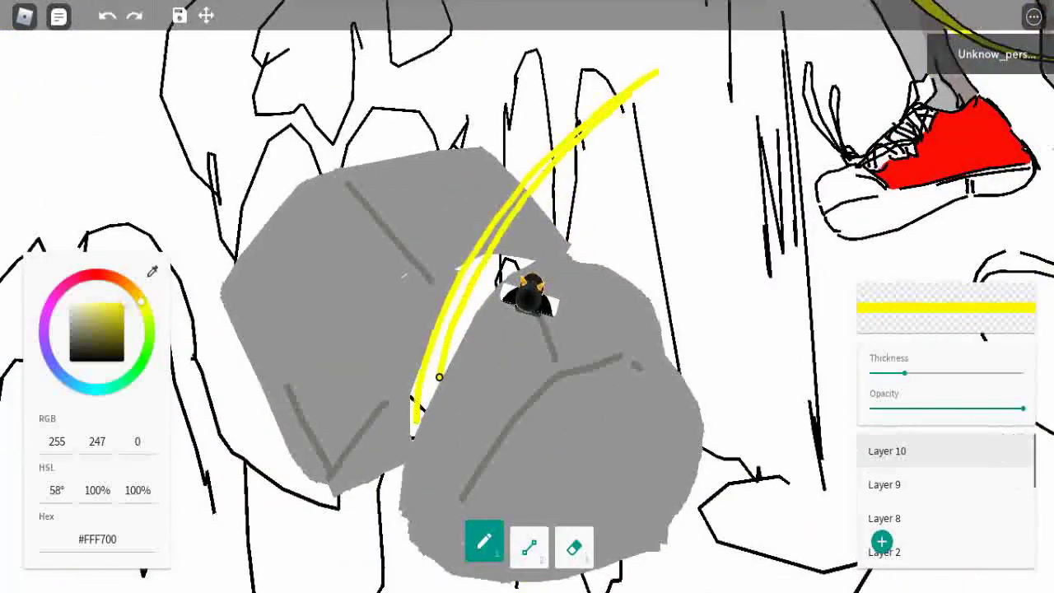
- Draw curved yellow #FFF700 streaks along the large boulders, the small slab pair and the upper rock group beside the sword
scroll(439, 377, "down", 1)
left_click_drag(439, 376, 464, 440)
scroll(463, 440, "down", 5)
scroll(563, 478, "up", 5)
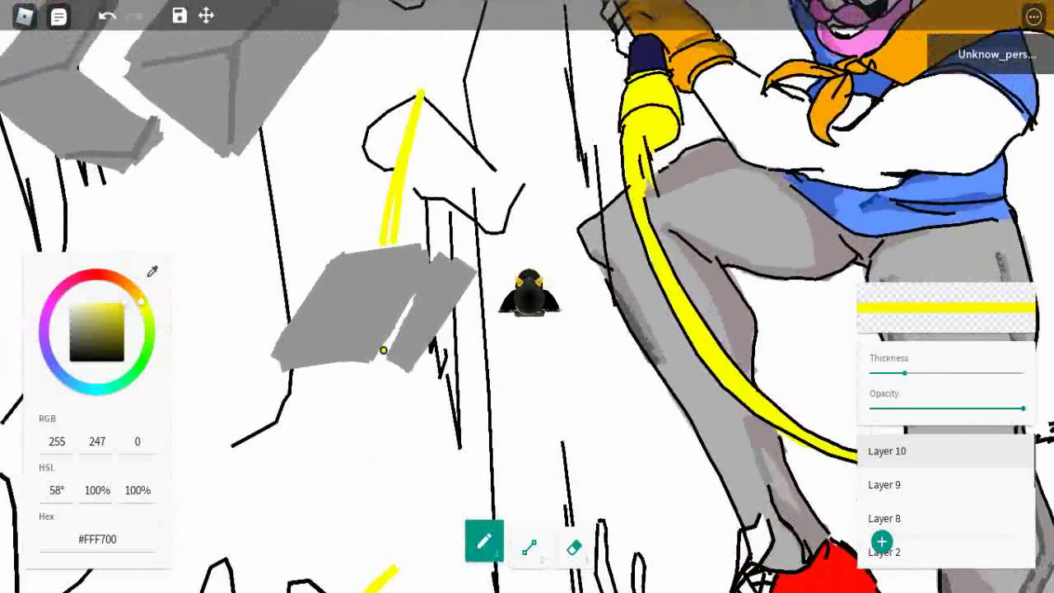
scroll(420, 477, "down", 5)
scroll(477, 301, "up", 5)
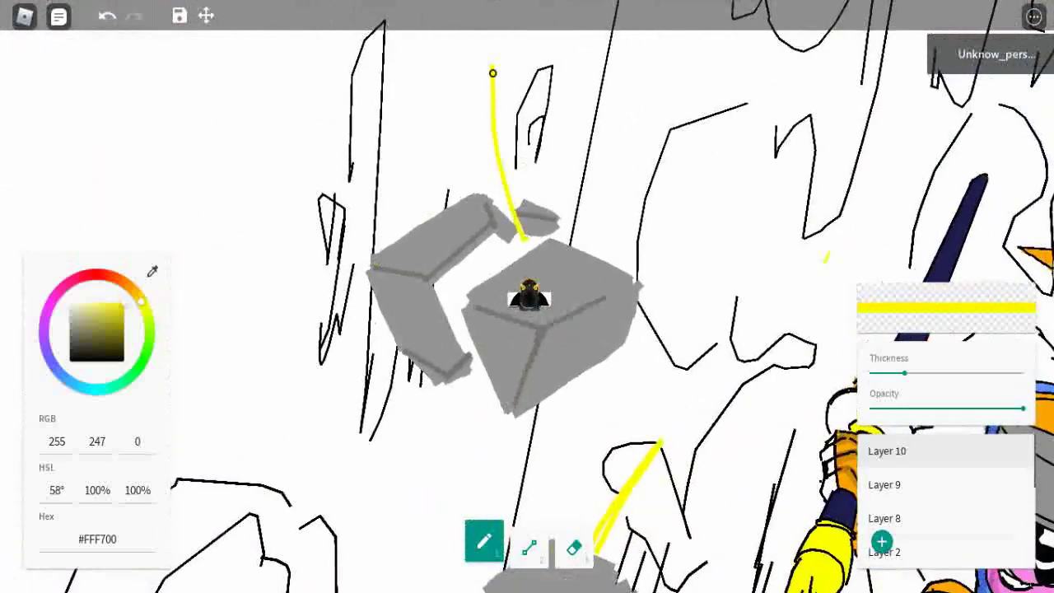
scroll(527, 242, "down", 5)
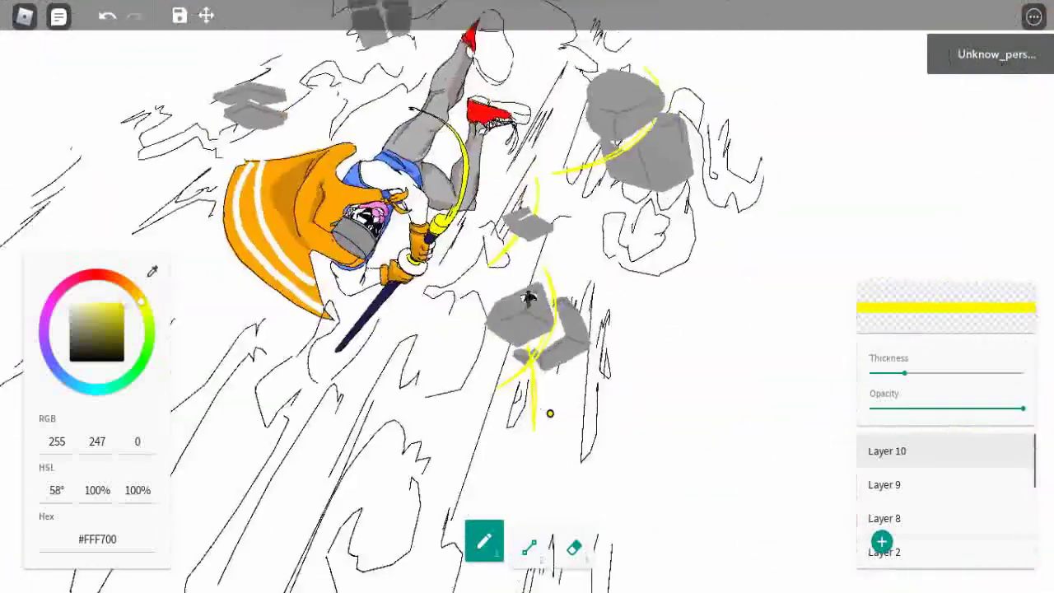
- Draw yellow arcs across the four-block cluster and double yellow streaks between the rock slabs below the cape
scroll(549, 415, "up", 5)
left_click_drag(372, 286, 716, 383)
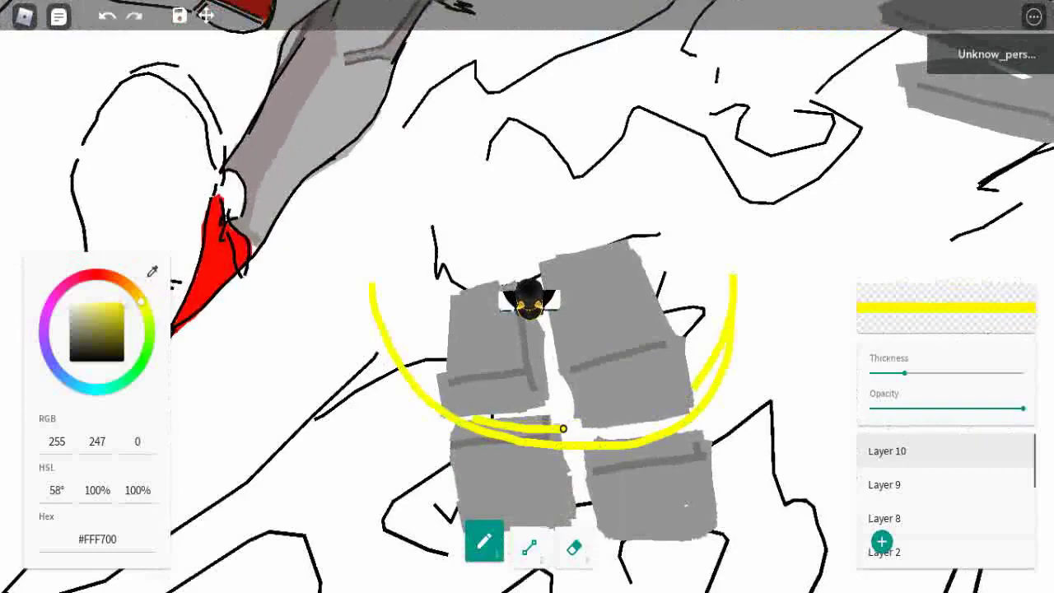
key("s")
key("w")
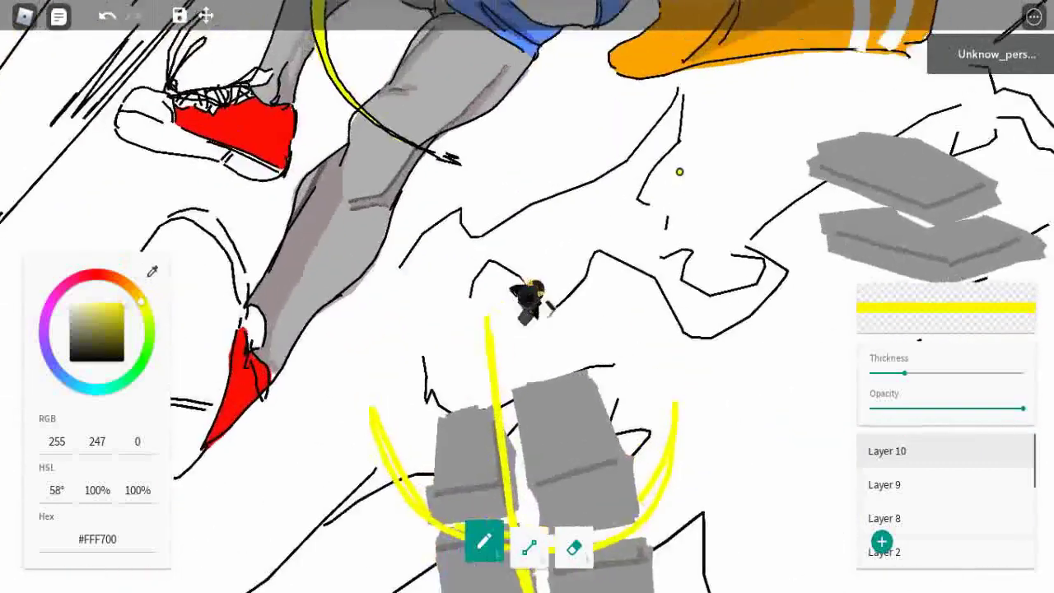
left_click_drag(710, 224, 731, 363)
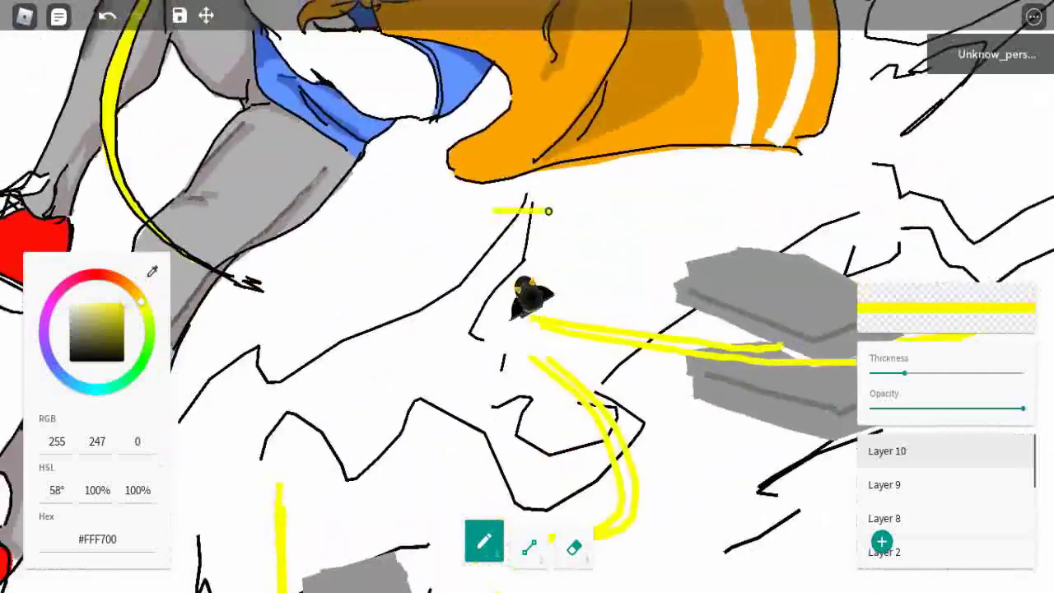
left_click_drag(548, 207, 288, 516)
- Add short yellow accent strokes around the rocks and thicken the crossing streaks on the upper rock group
key("w")
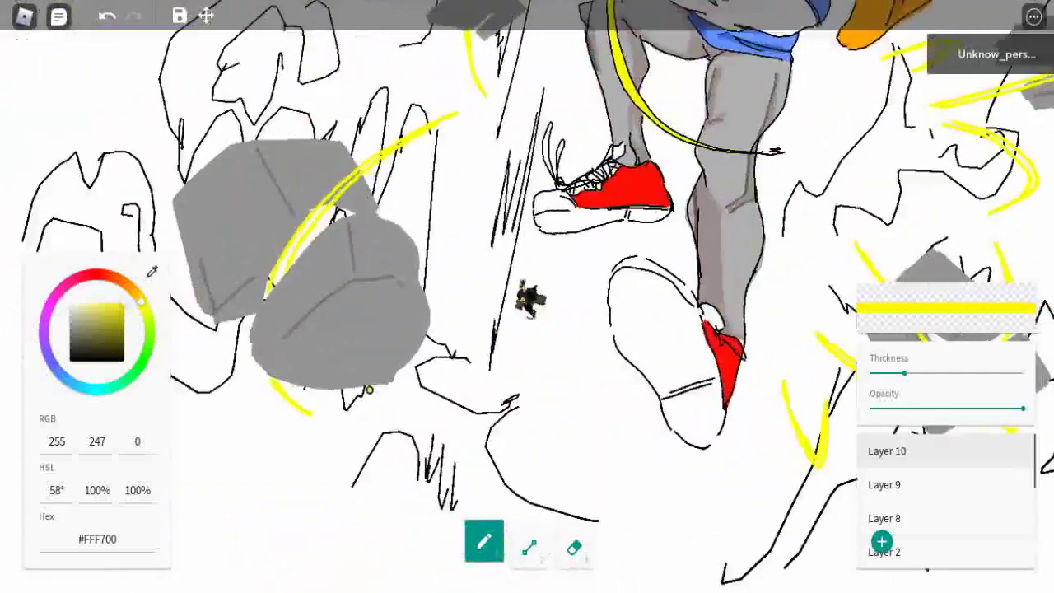
key("w")
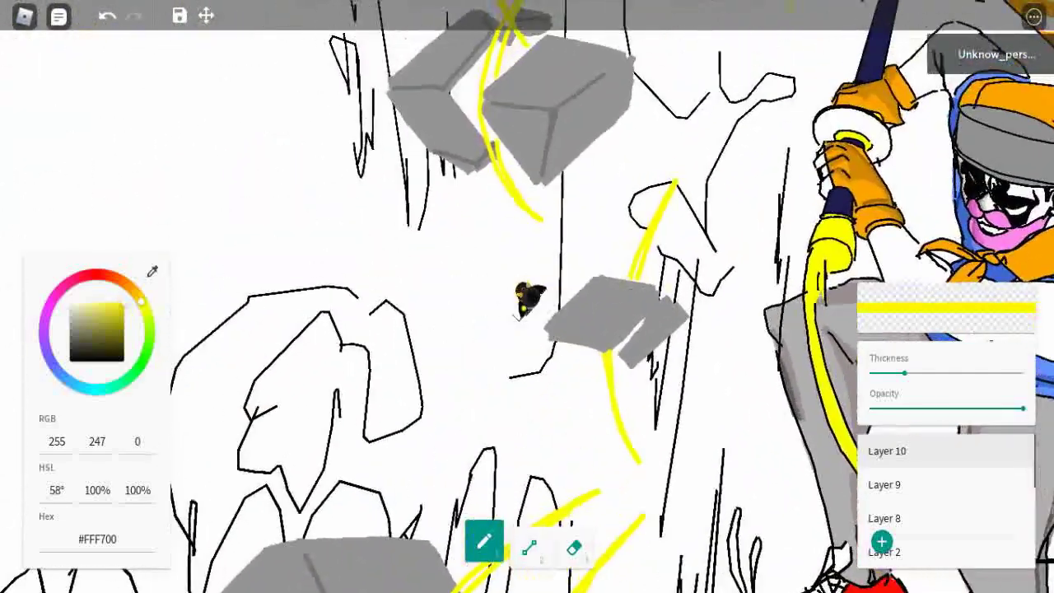
key("w")
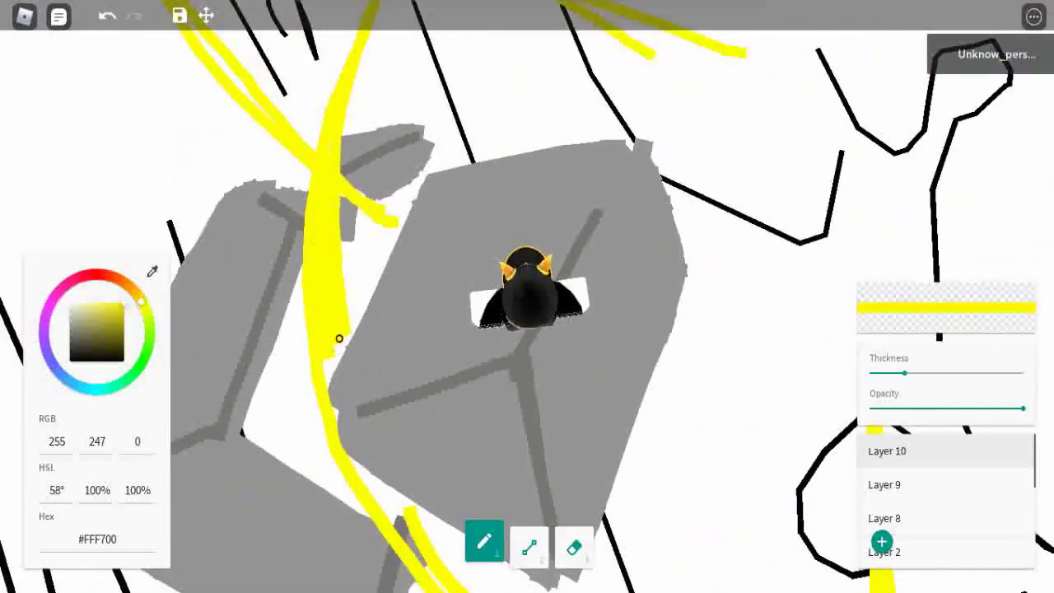
key("s")
key("w")
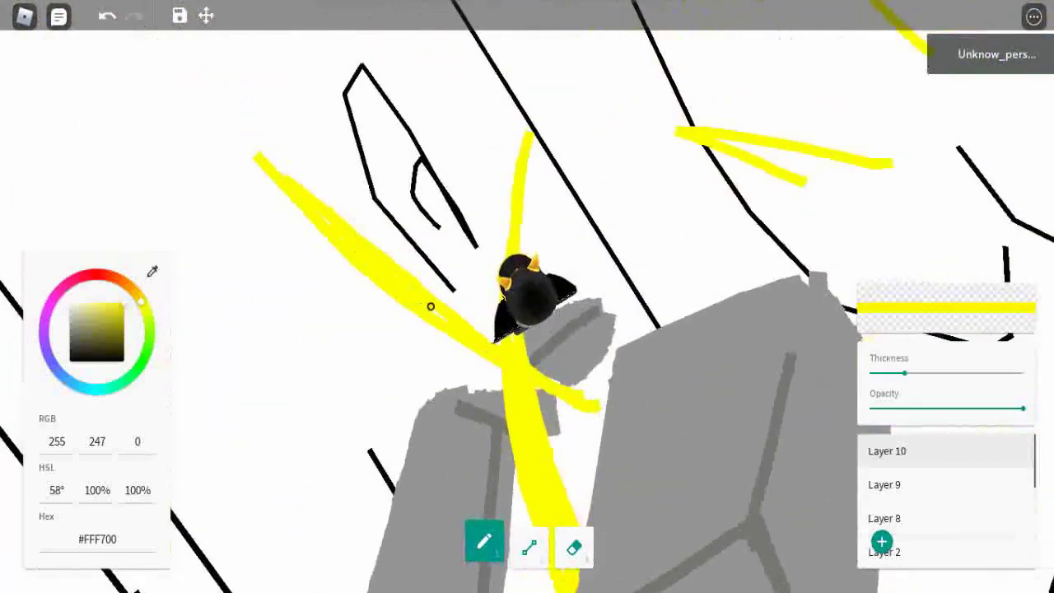
- Thicken the yellow streak between the large boulders and fill in the yellow accents beside the feet
key("w")
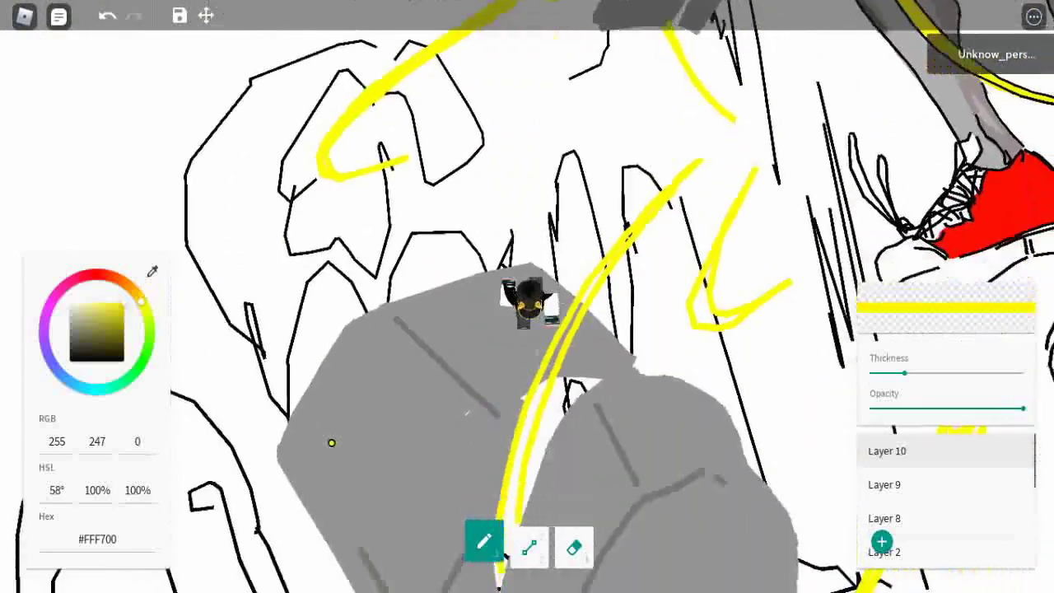
key("w")
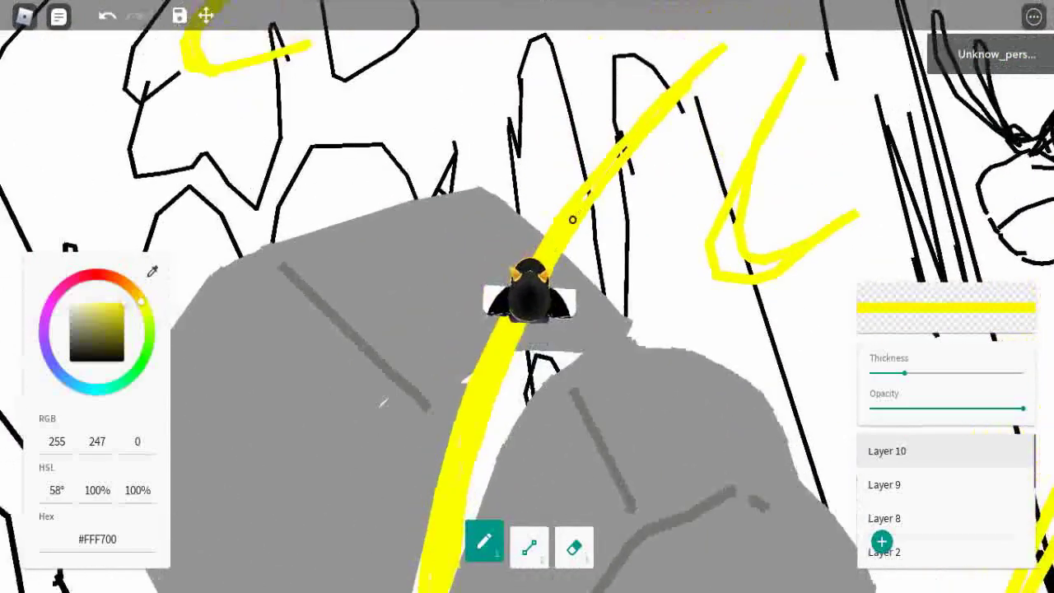
key("d")
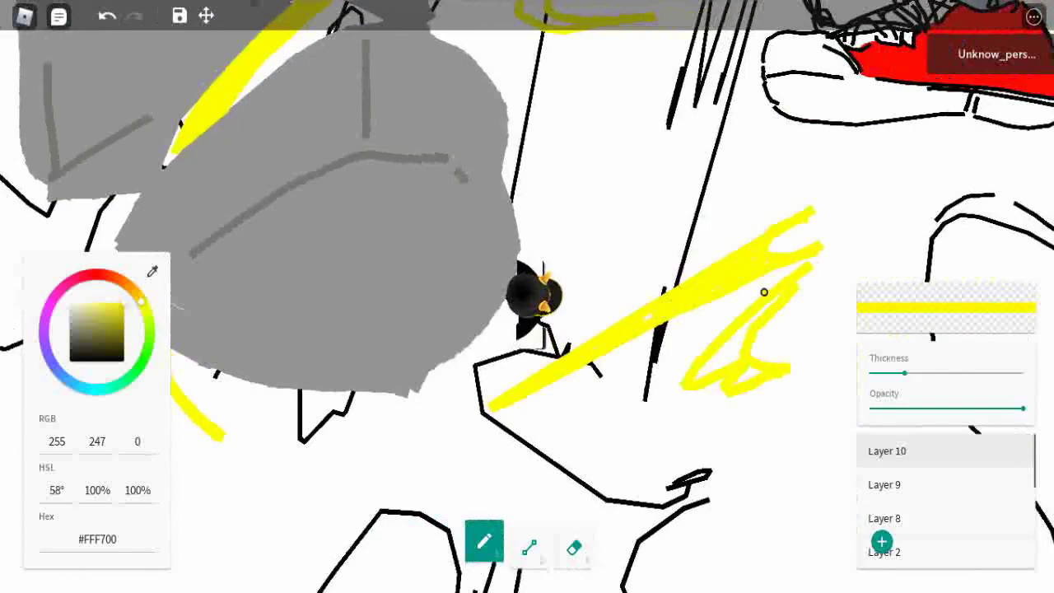
key("w")
scroll(736, 230, "down", 10)
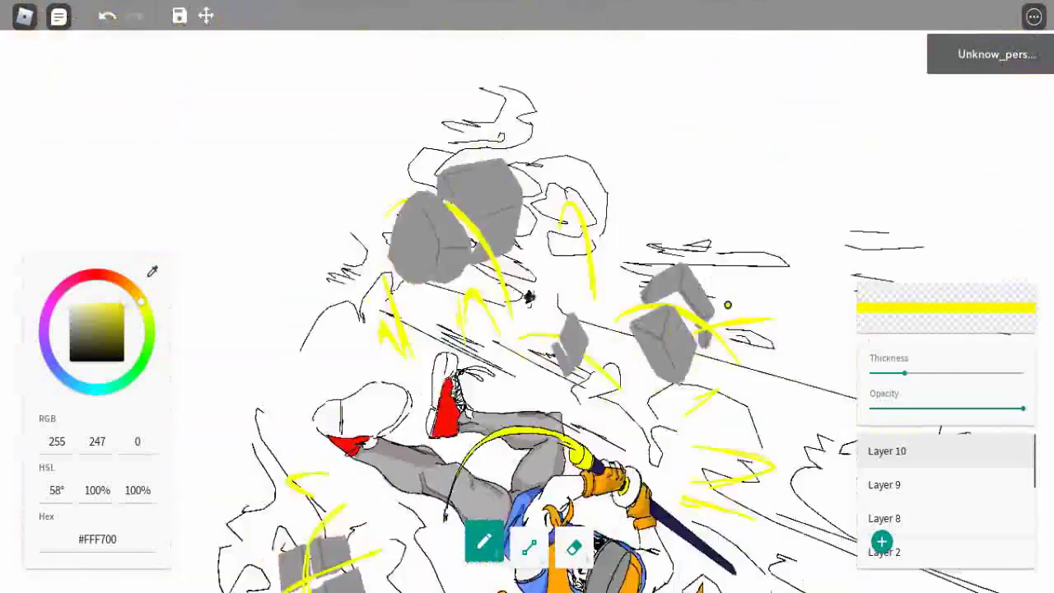
- Fill in the bent yellow accent under the cape and thicken the streak between the slabs below it
scroll(553, 227, "up", 10)
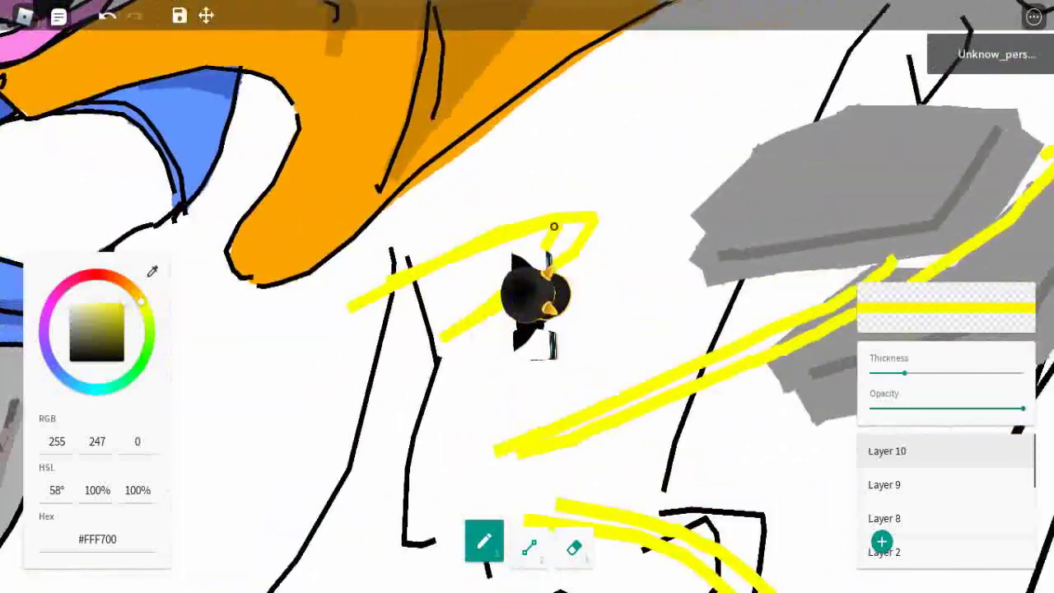
key("d")
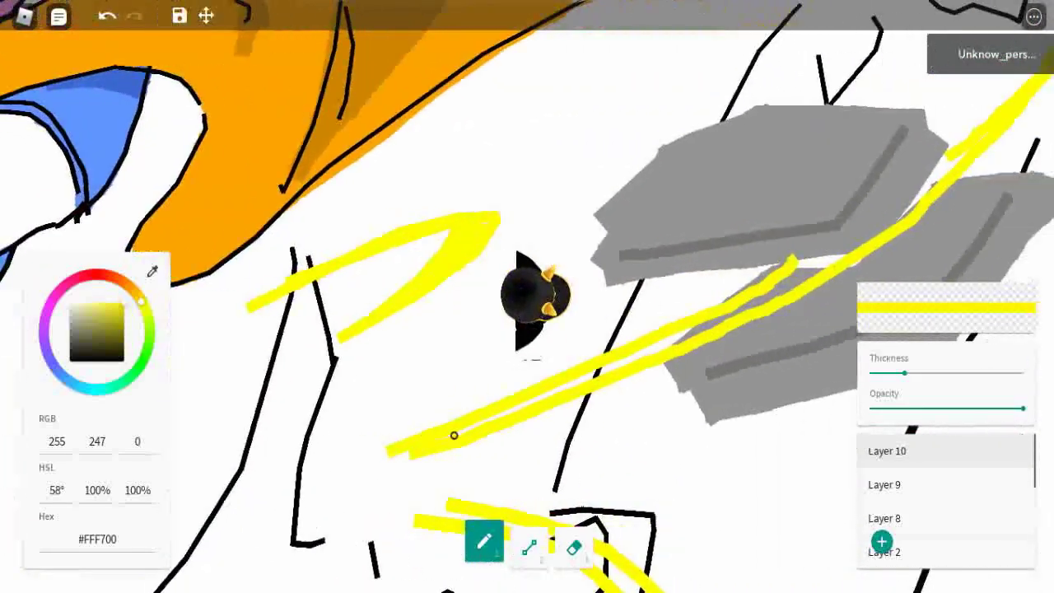
key("d")
key("d")
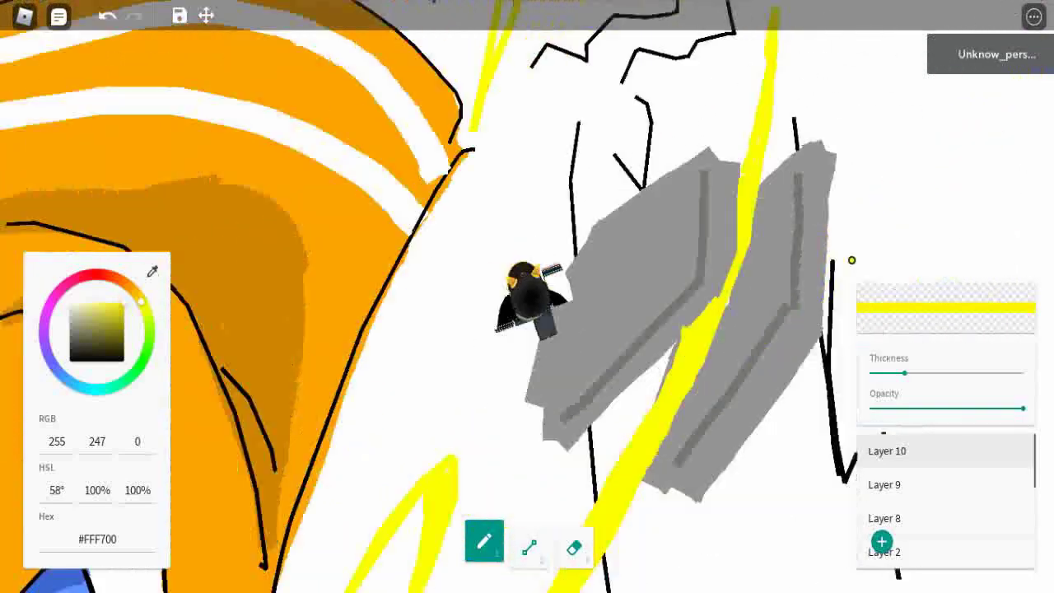
- Fill in the yellow accents by the cape's outer edge and the sword, and thicken the arcs across the four-block cluster
key("d")
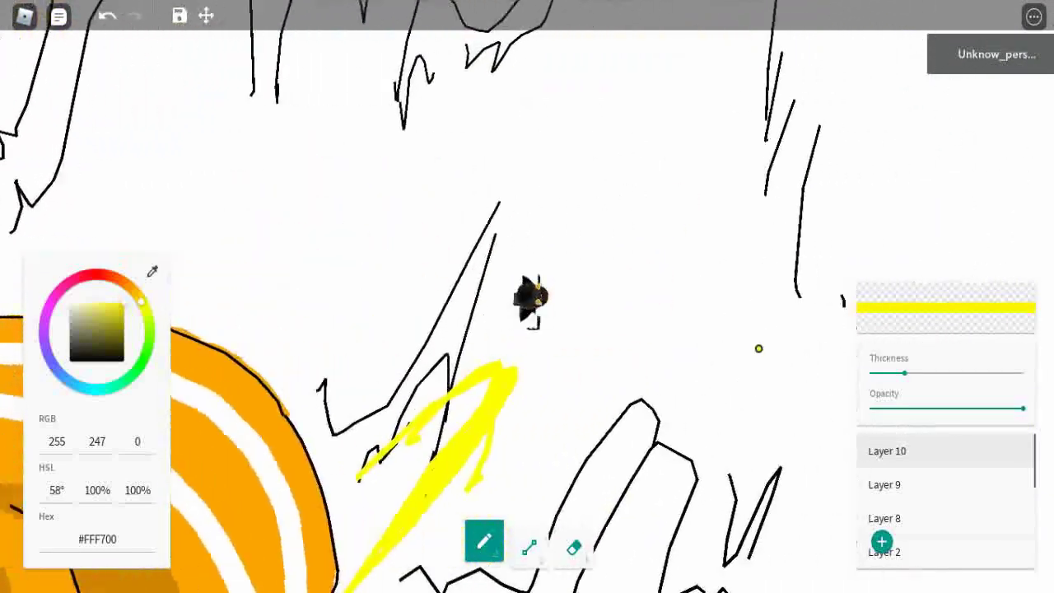
key("d")
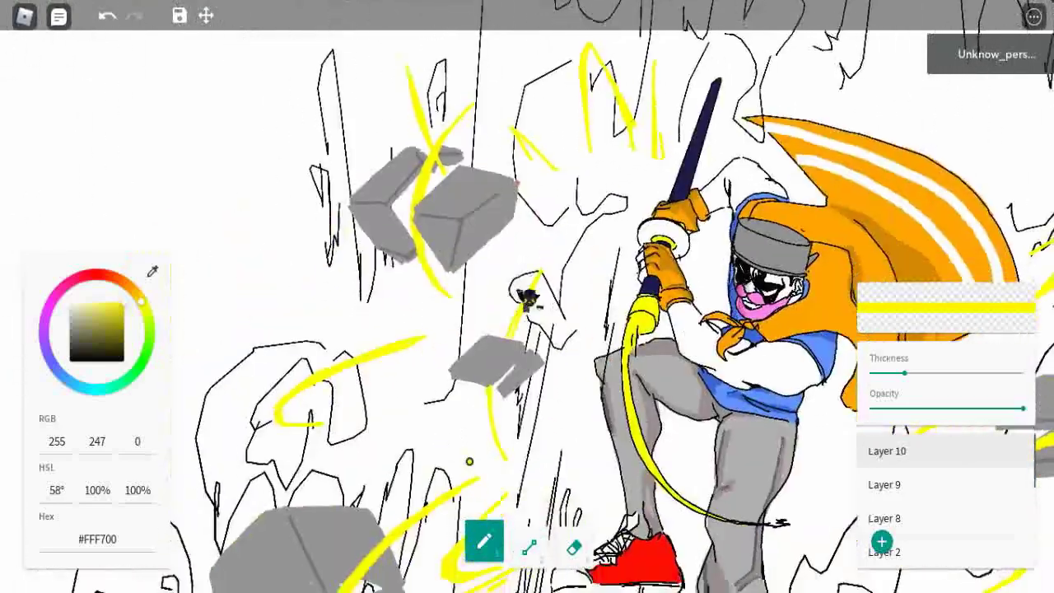
key("d")
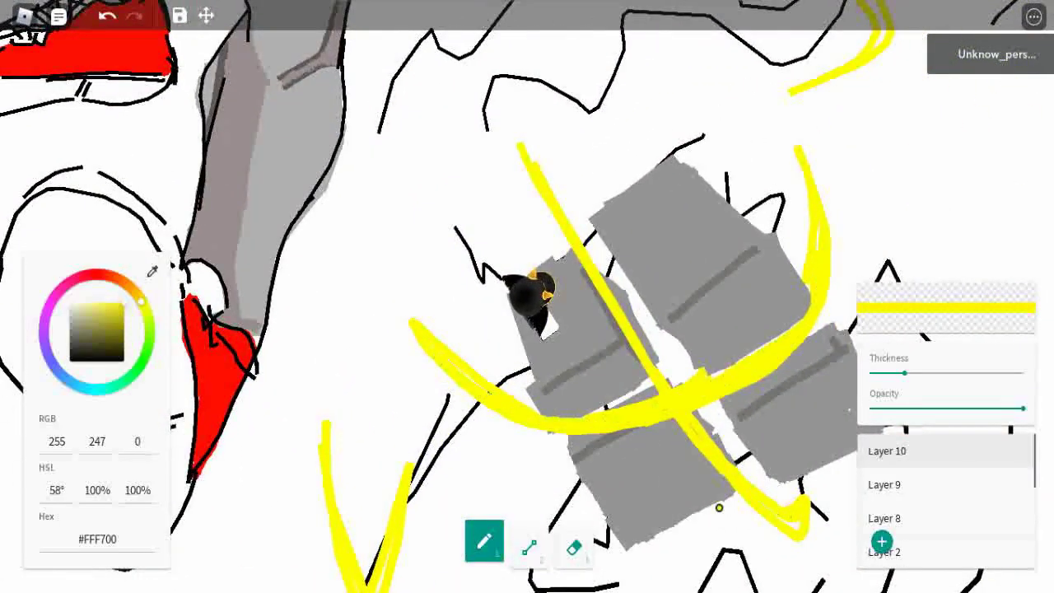
key("d")
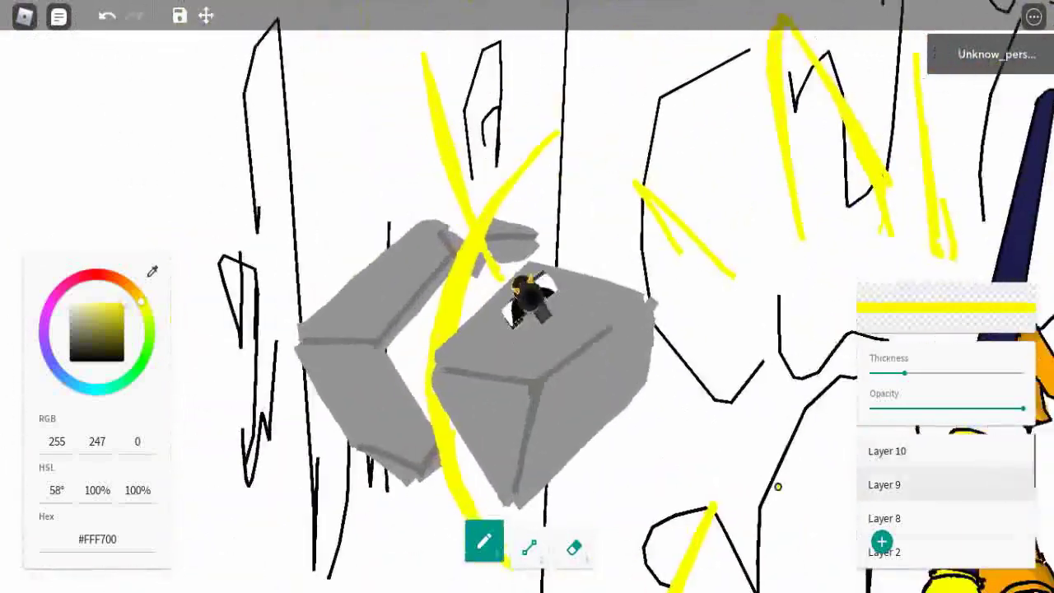
- Switch to Layer 8 and draw thin grey #959595 motion lines off the edges of the upper rock group
left_click(884, 518)
scroll(527, 296, "up", 5)
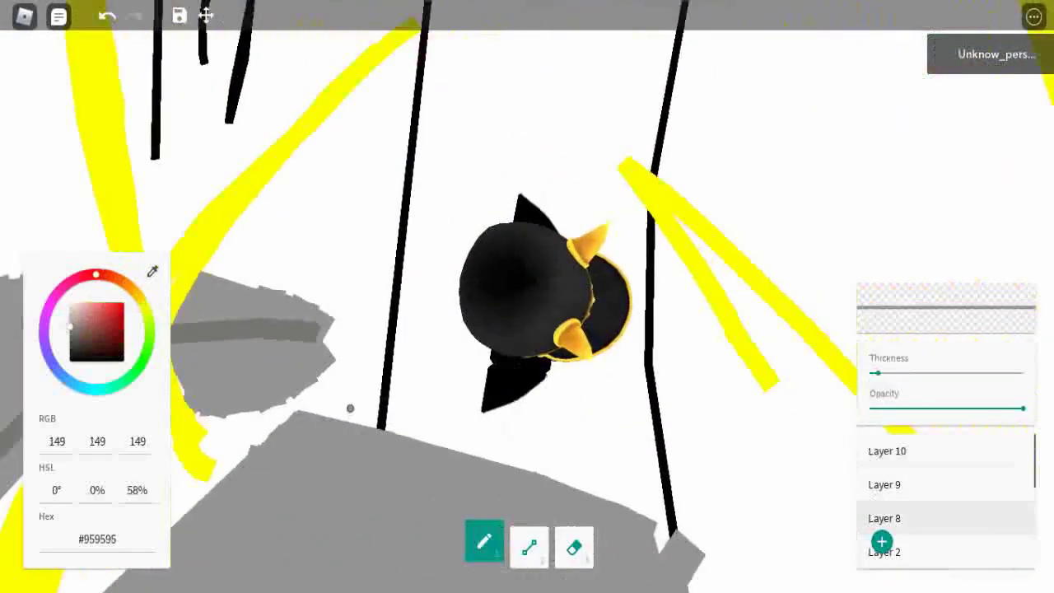
scroll(527, 297, "down", 5)
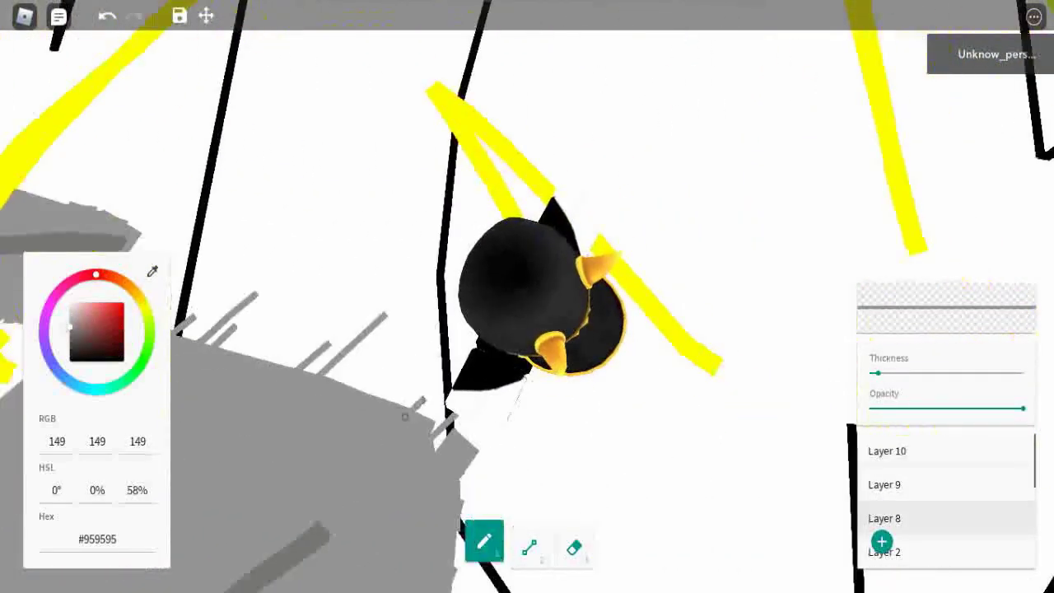
scroll(528, 297, "down", 5)
scroll(527, 297, "up", 5)
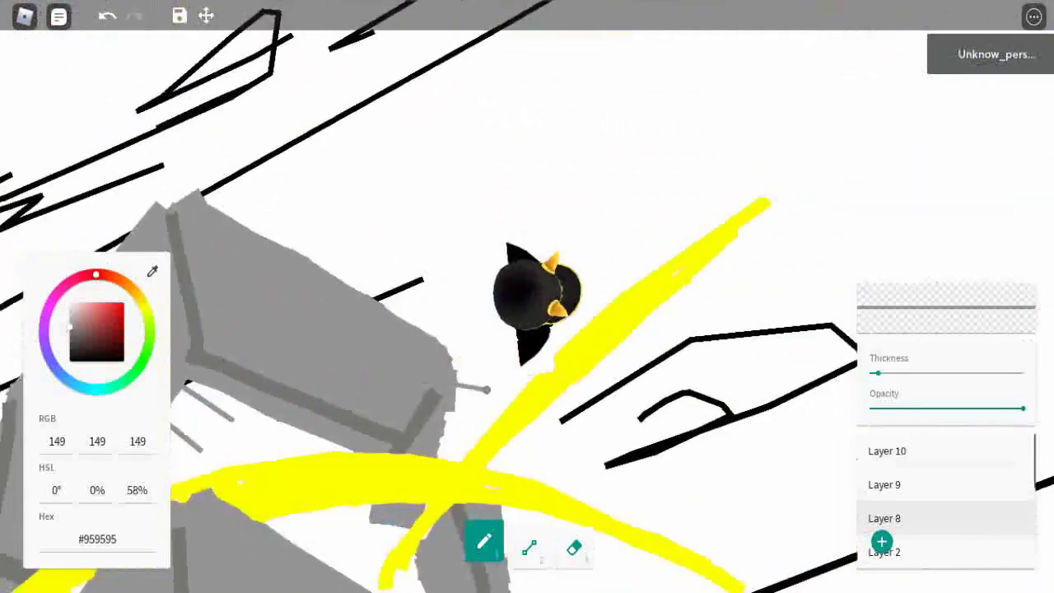
scroll(528, 296, "down", 5)
scroll(528, 296, "up", 5)
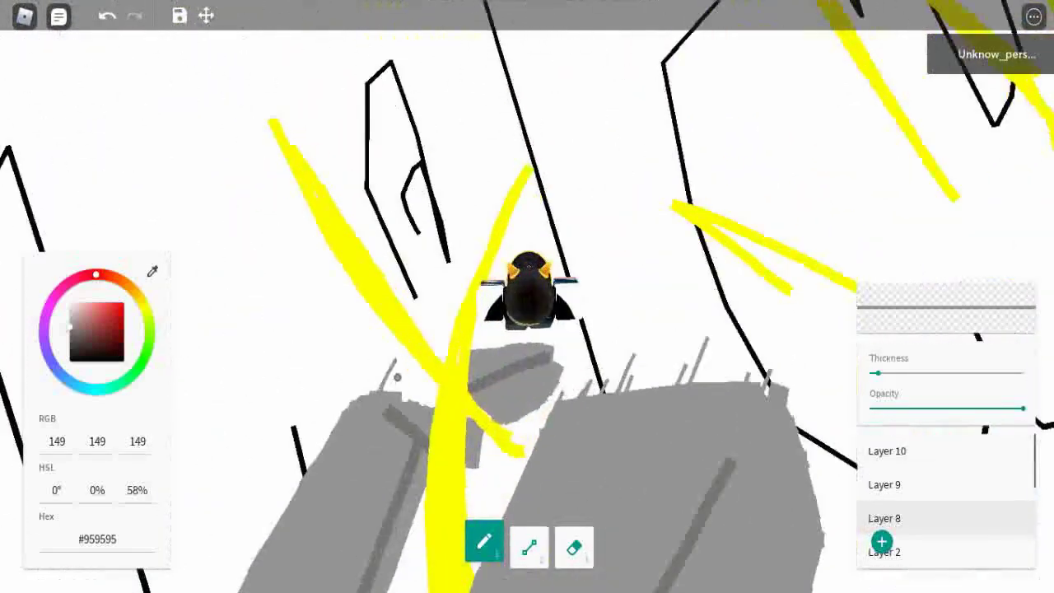
scroll(527, 297, "up", 5)
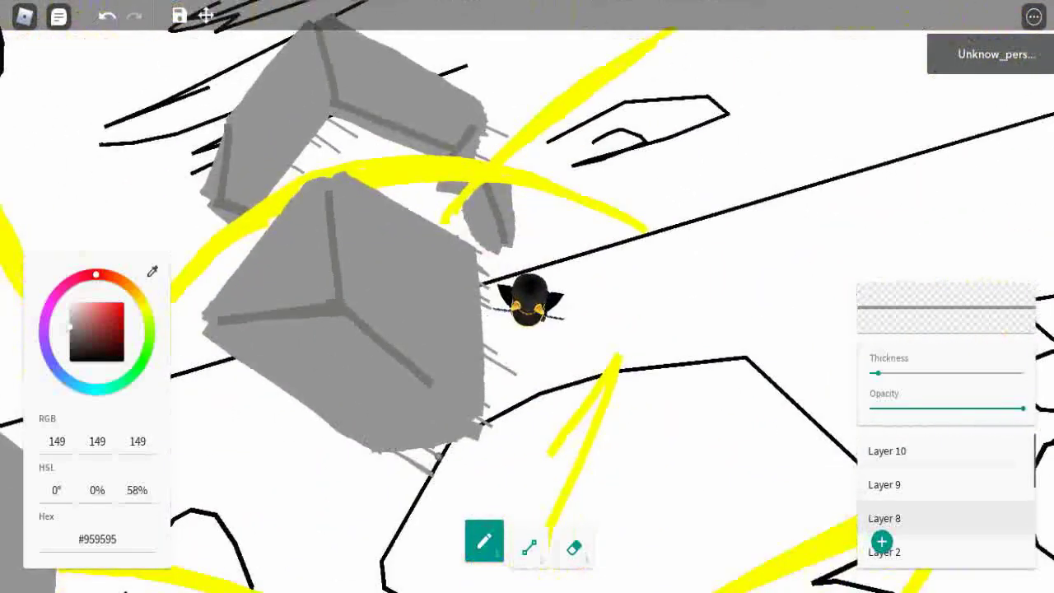
scroll(528, 296, "up", 3)
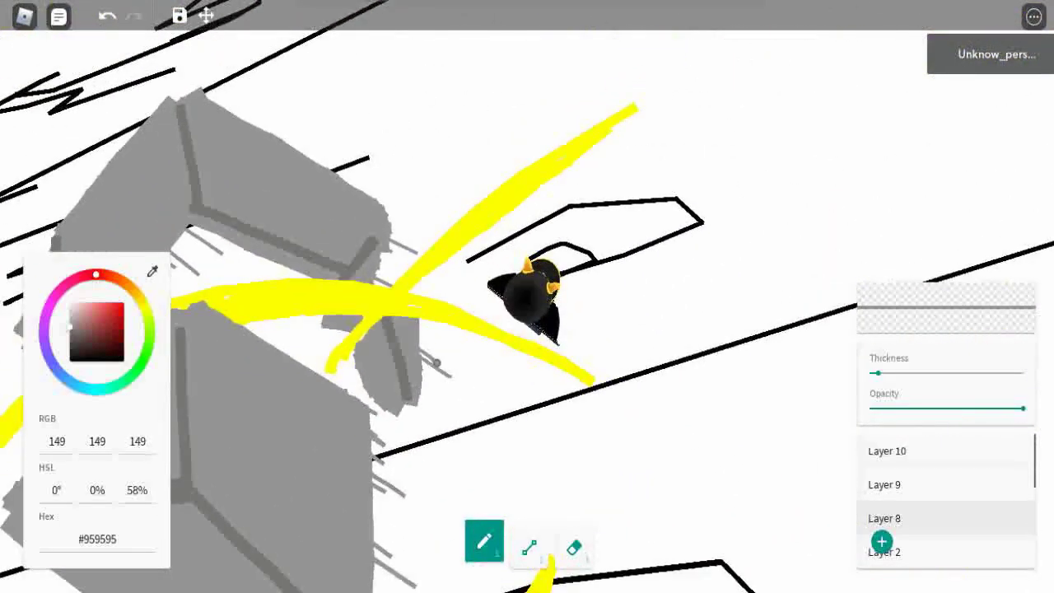
scroll(528, 297, "down", 5)
scroll(527, 296, "up", 5)
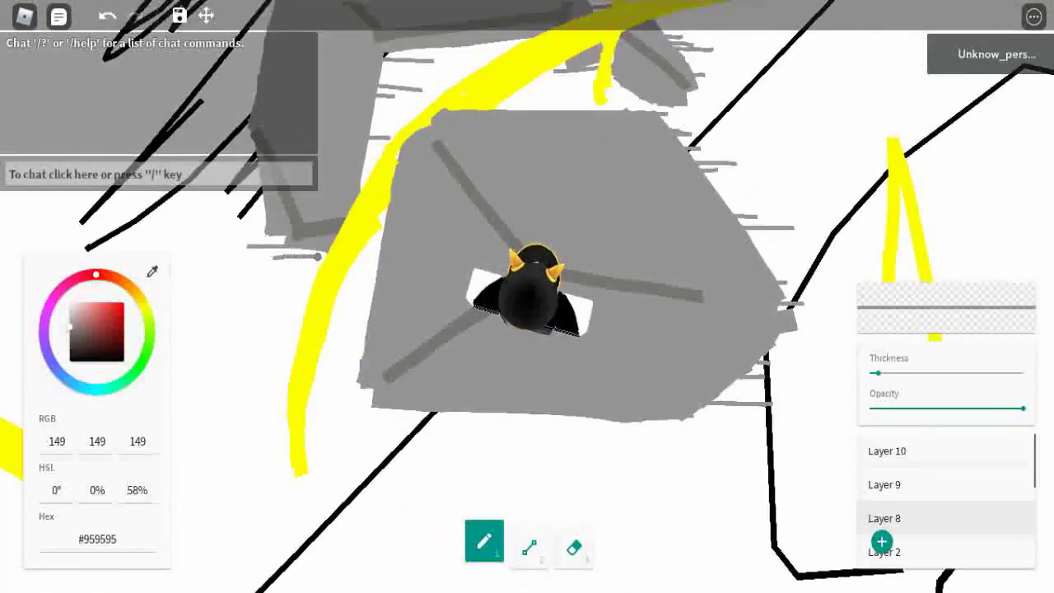
- Draw thin grey motion lines off the edges of the small slab pair and the large boulders
scroll(527, 297, "down", 3)
scroll(527, 296, "down", 5)
scroll(527, 296, "up", 5)
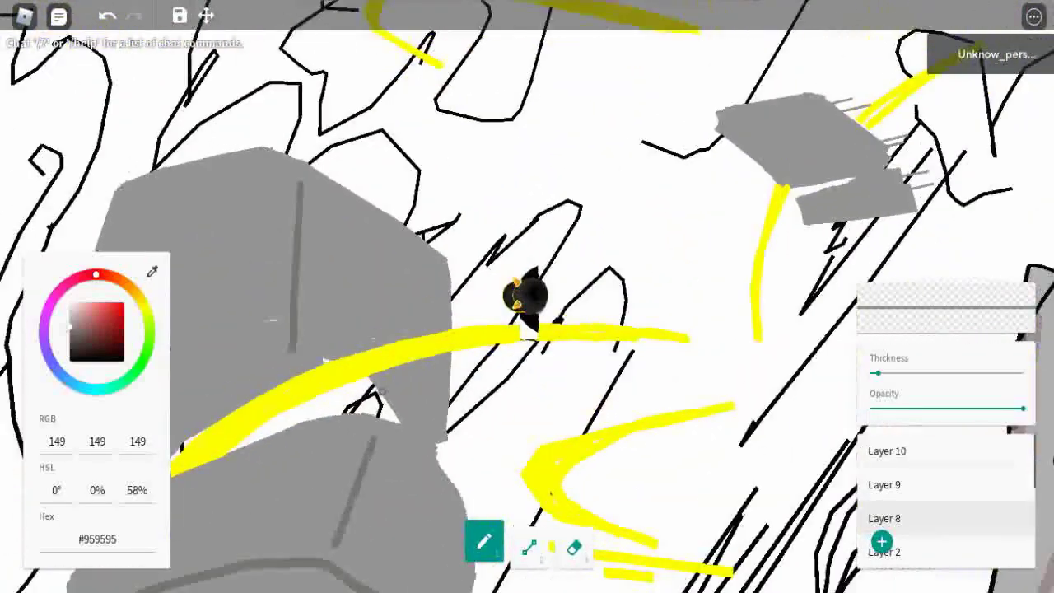
scroll(527, 297, "down", 5)
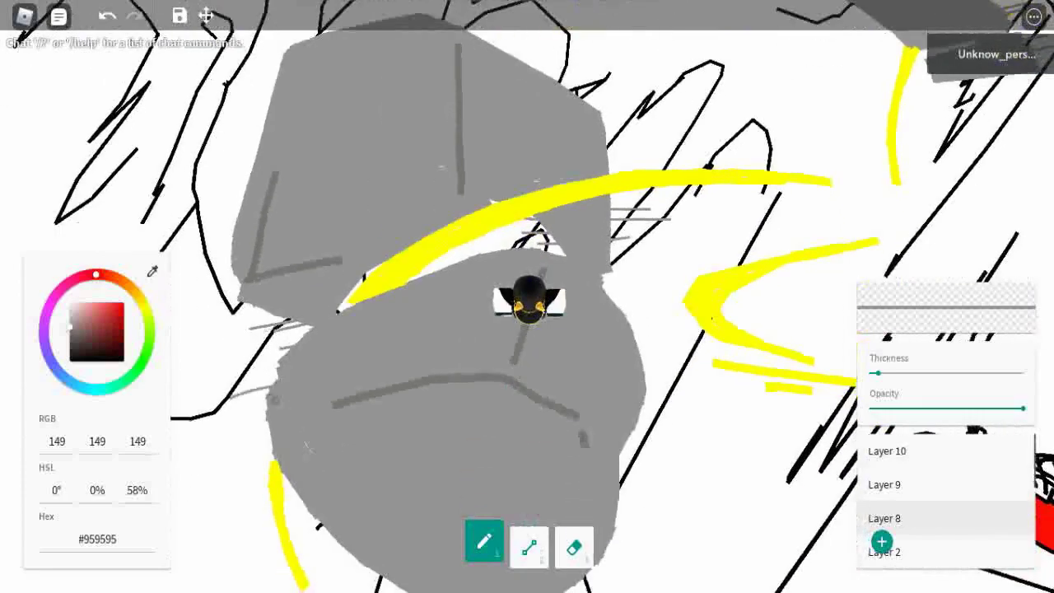
scroll(527, 297, "up", 3)
scroll(527, 297, "down", 3)
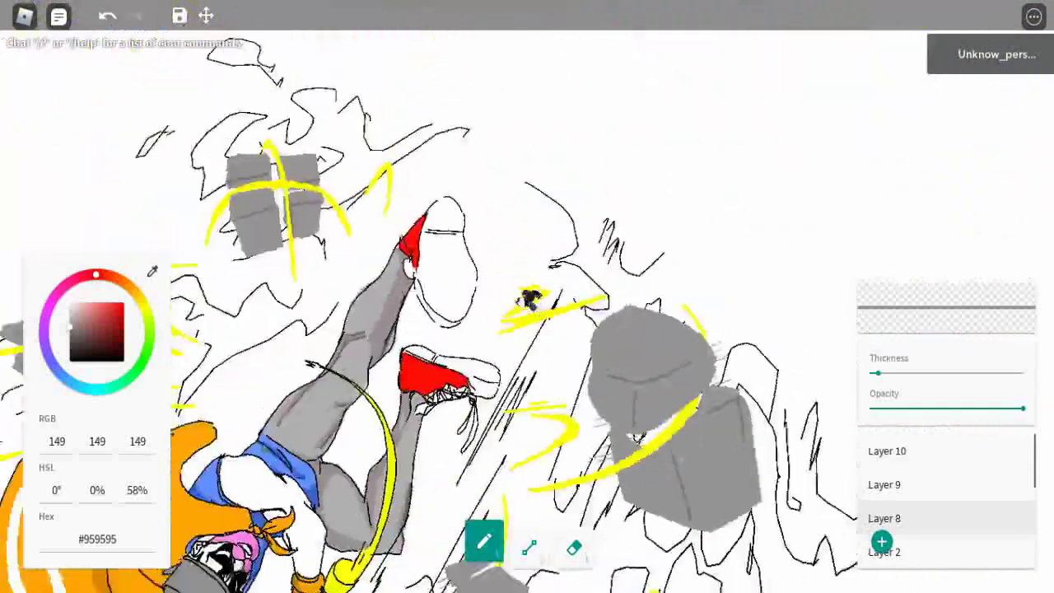
- Draw thin grey motion lines off the four-block cluster and the rock slabs below the cape
scroll(527, 296, "up", 3)
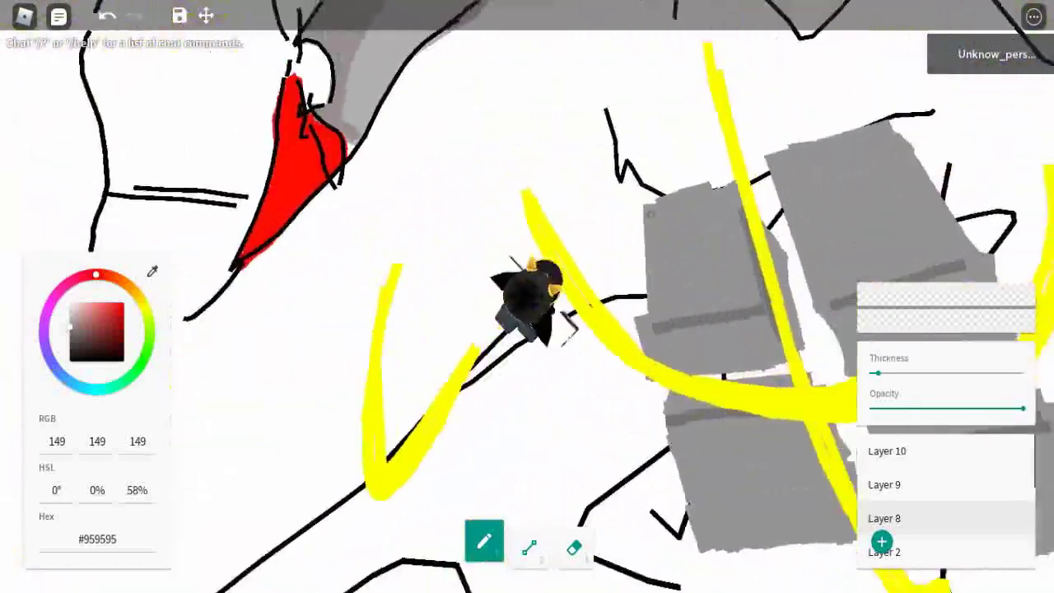
key("s")
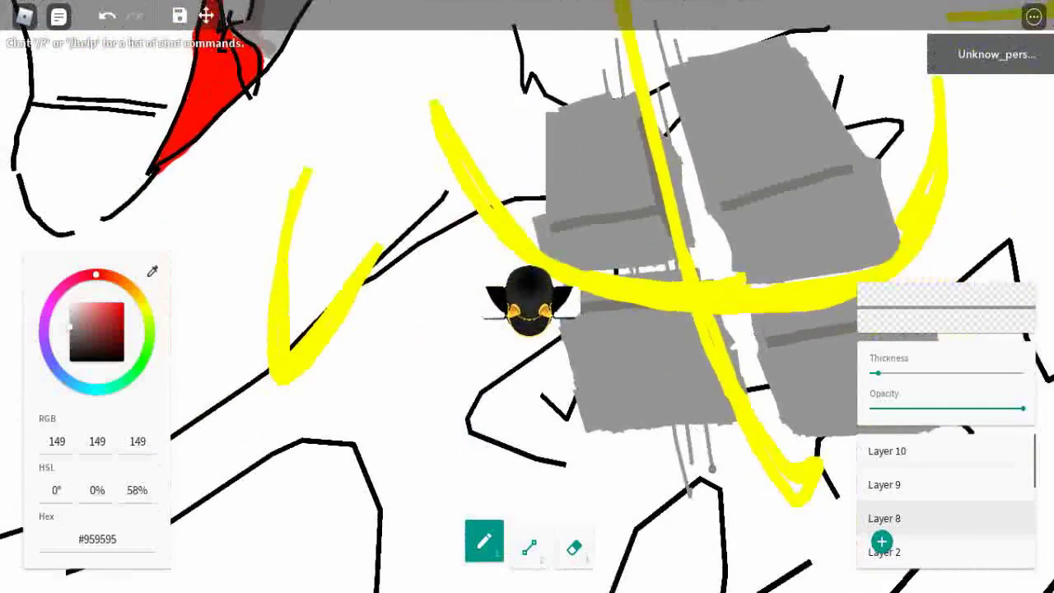
scroll(527, 296, "down", 5)
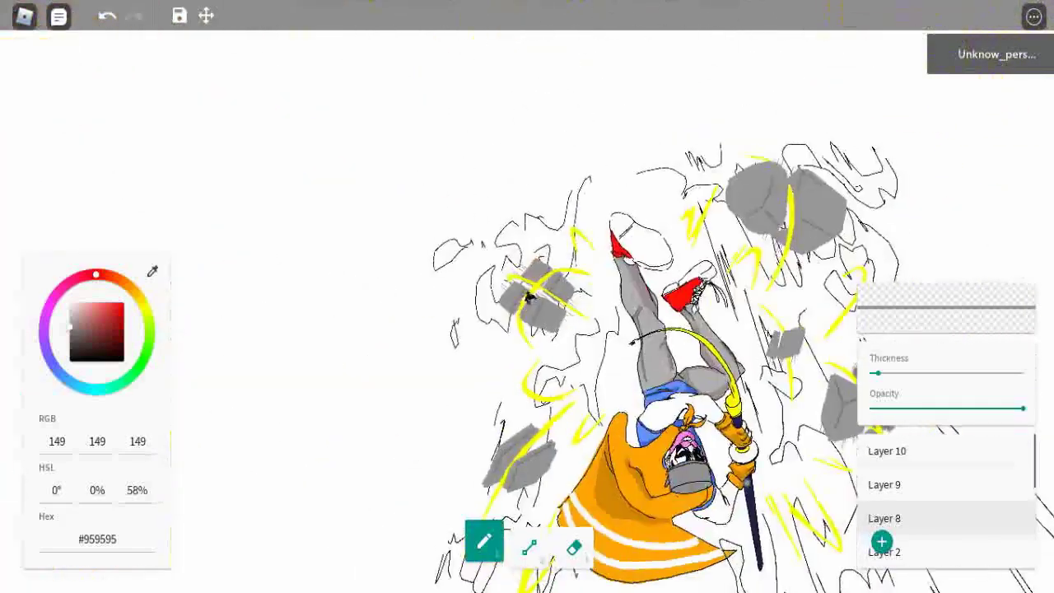
scroll(527, 297, "up", 5)
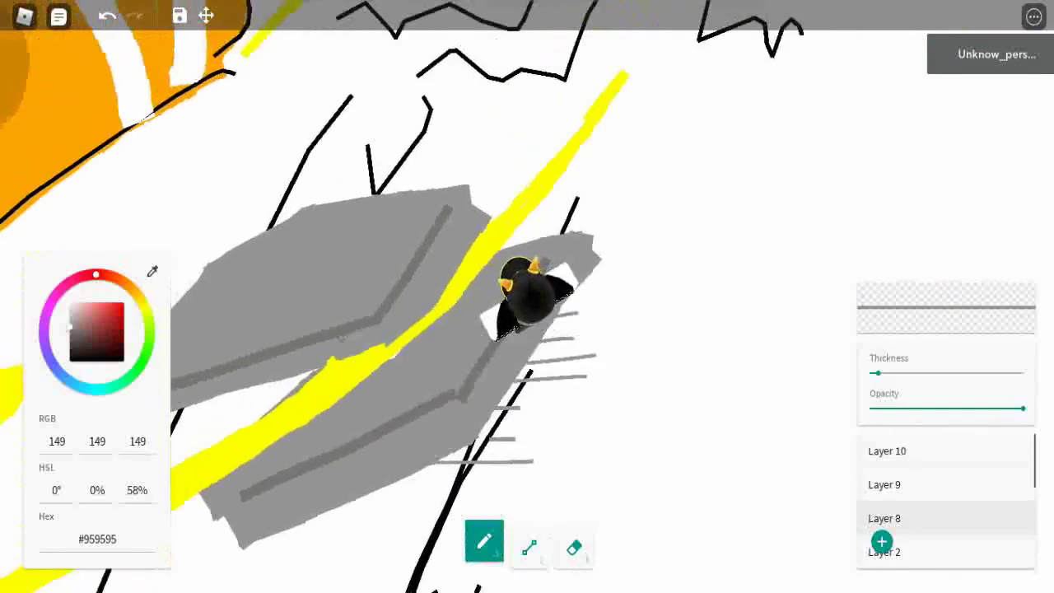
scroll(528, 296, "down", 5)
key("s")
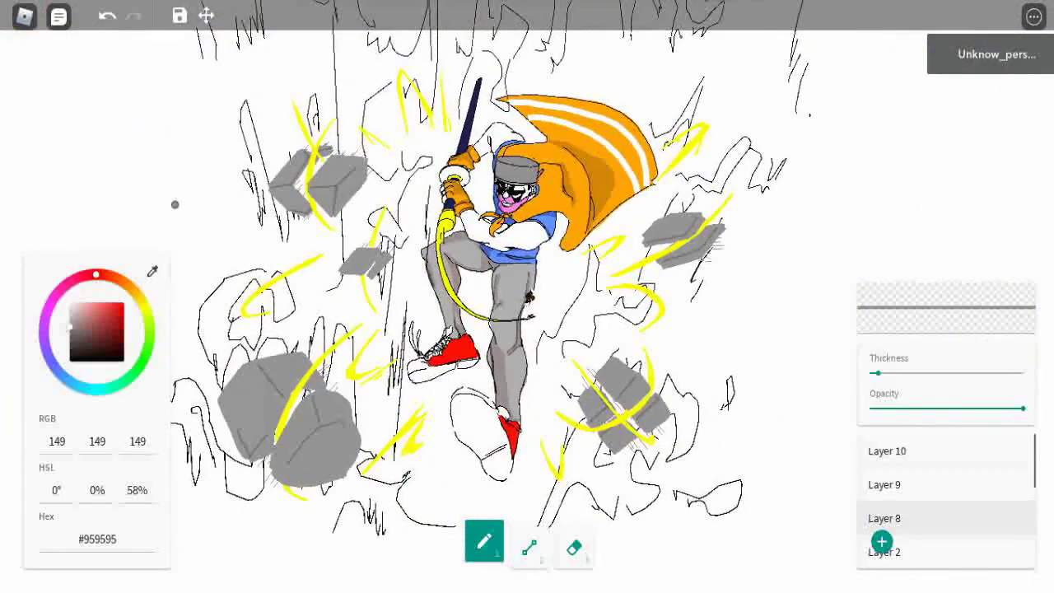